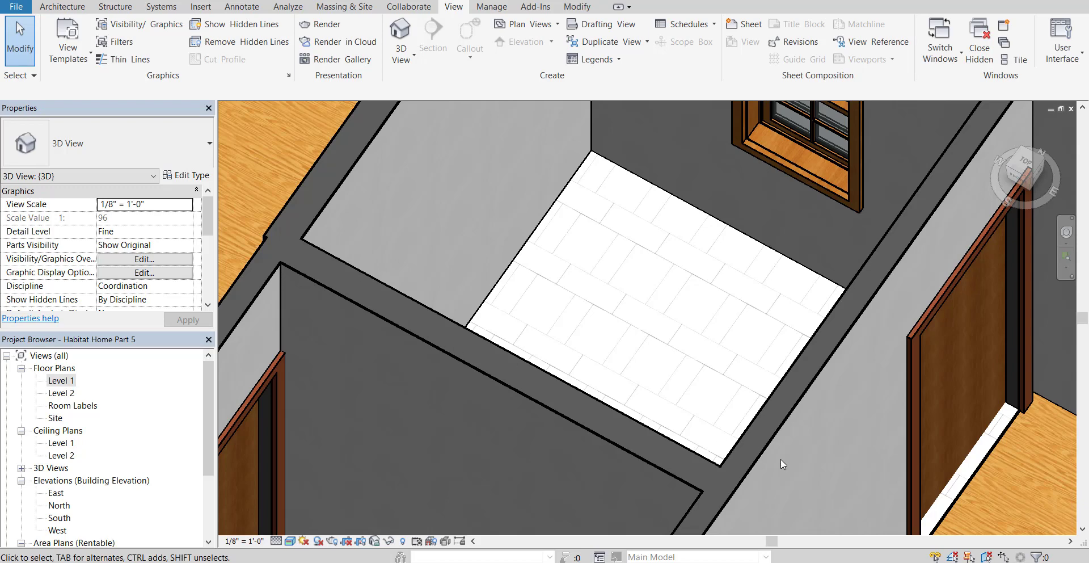
Step: Examine how the white tile pattern repeats across the room floor in the 3D view
{"action": "middle_click_drag", "start_coordinate": [824, 414], "coordinate": [787, 344]}
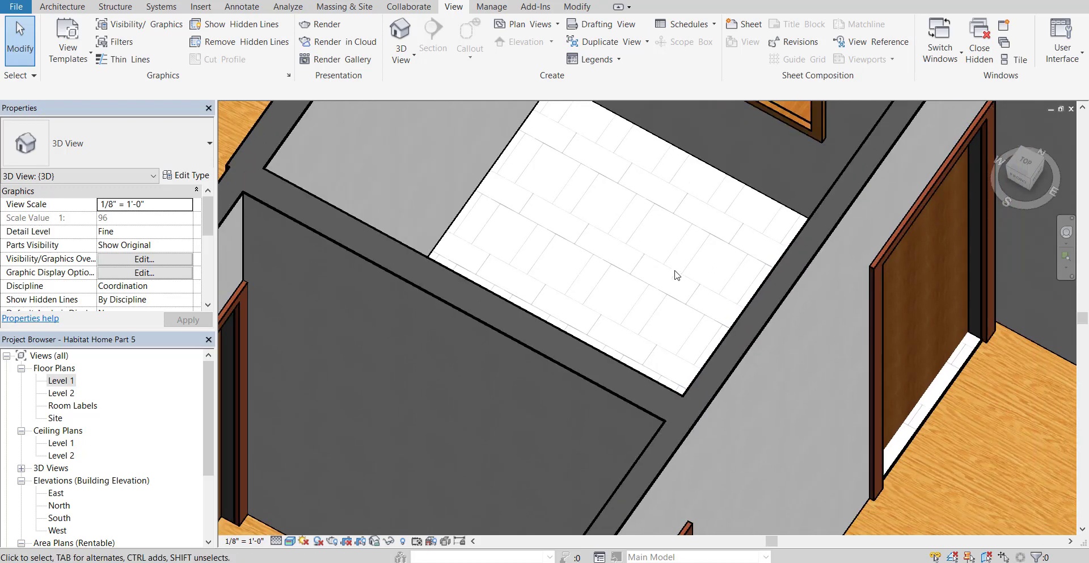
{"action": "scroll", "coordinate": [658, 320], "scroll_direction": "up", "scroll_amount": 3}
{"action": "middle_click_drag", "start_coordinate": [647, 315], "coordinate": [706, 395]}
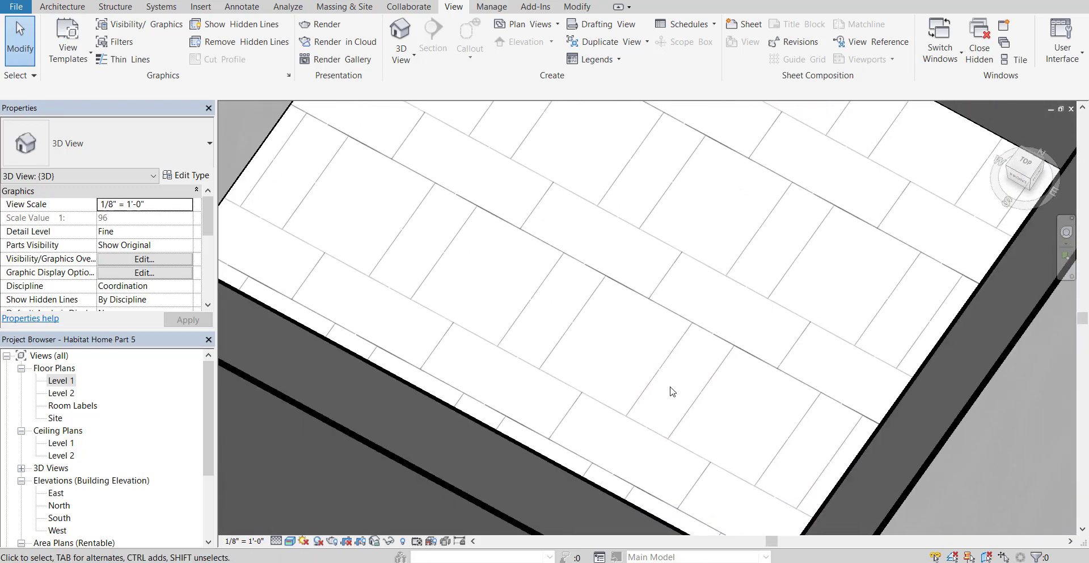
{"action": "scroll", "coordinate": [608, 364], "scroll_direction": "up", "scroll_amount": 1}
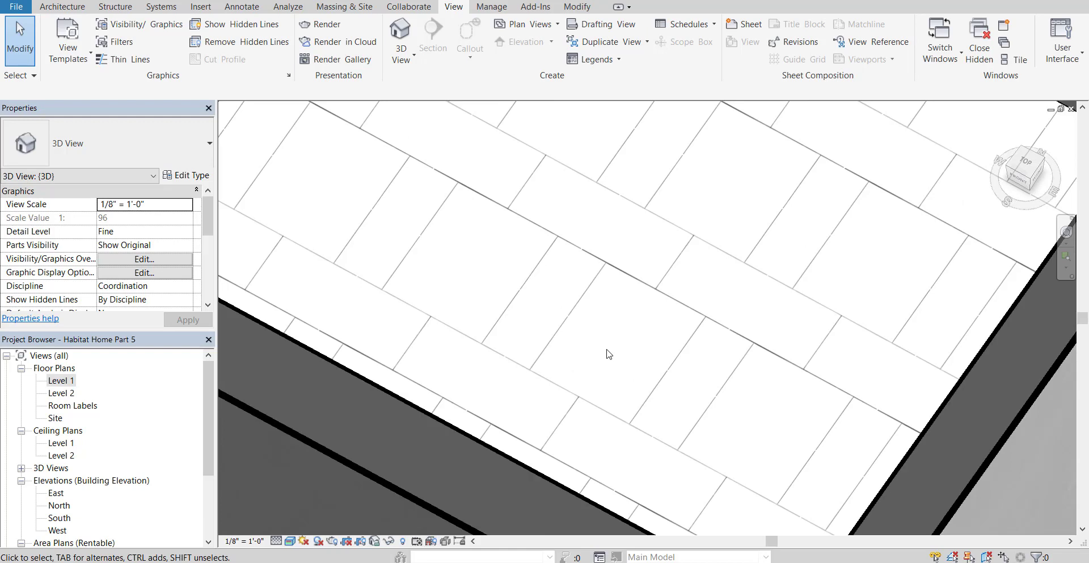
{"action": "scroll", "coordinate": [624, 355], "scroll_direction": "up", "scroll_amount": 1}
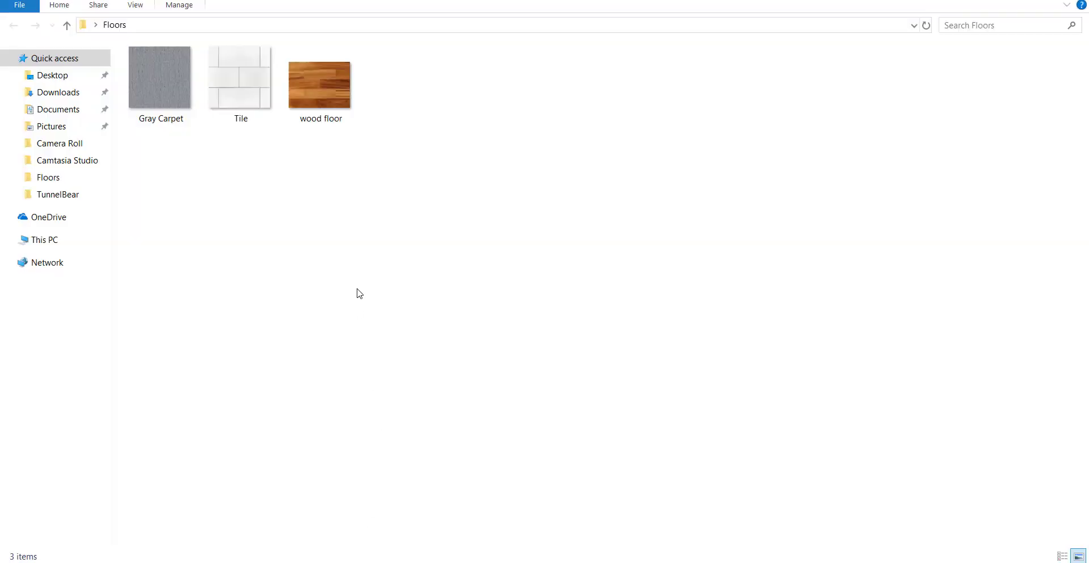
Step: Open the Tile image from the Floors folder in Paint and maximize its window
{"action": "right_click", "coordinate": [258, 94]}
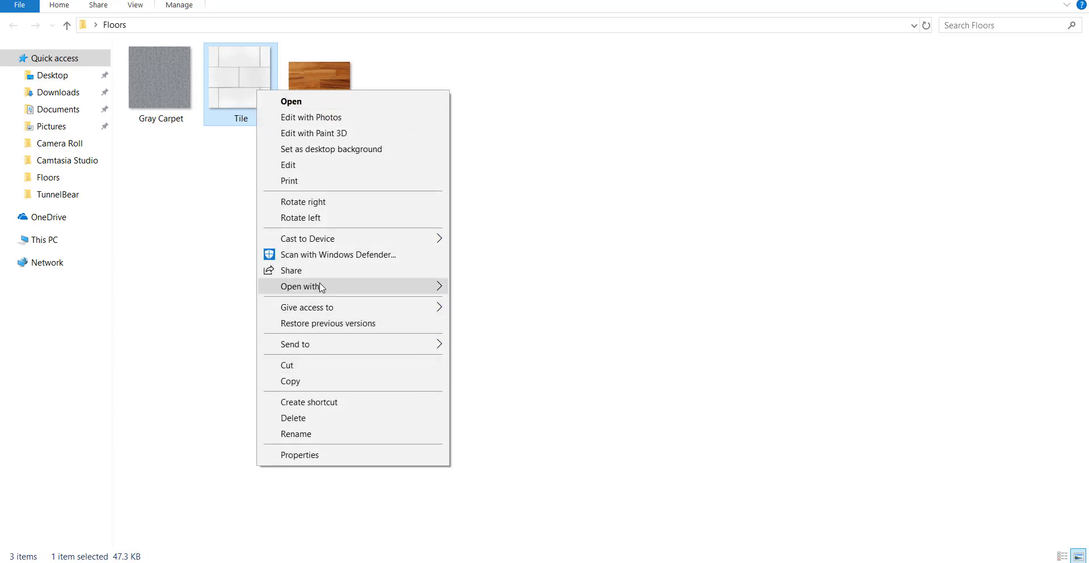
{"action": "mouse_move", "coordinate": [319, 288]}
{"action": "left_click", "coordinate": [487, 294]}
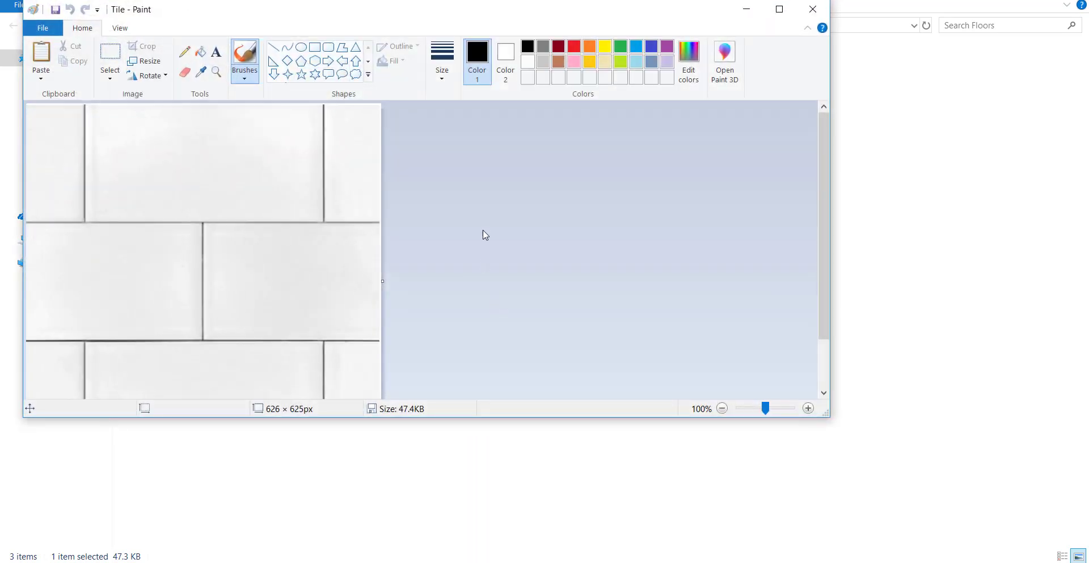
{"action": "double_click", "coordinate": [444, 25]}
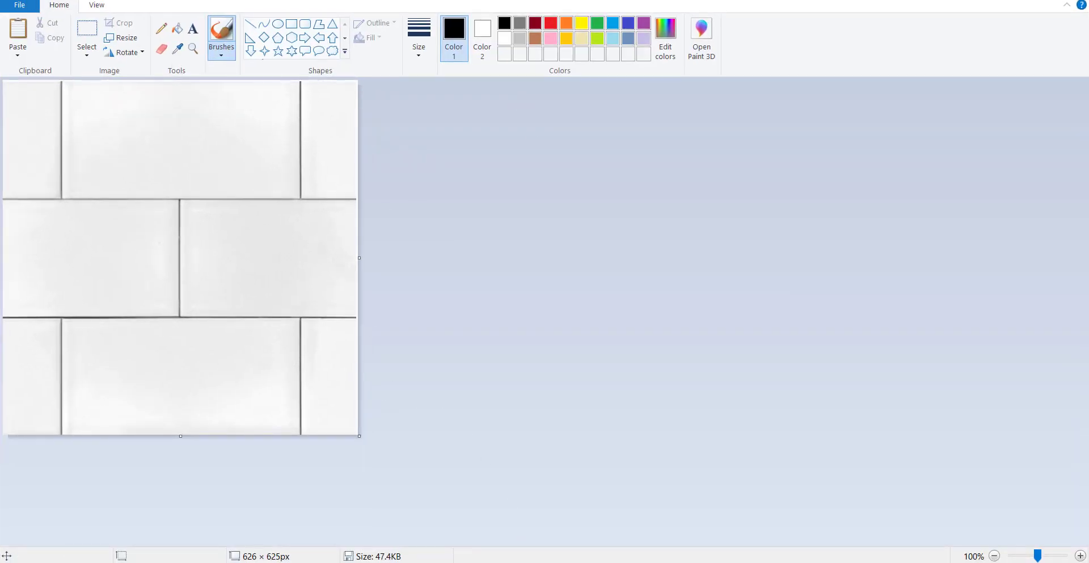
Step: Compare the Tile image in Paint with the tile pattern on the floor in the Revit 3D view
{"action": "key", "text": "alt+Tab"}
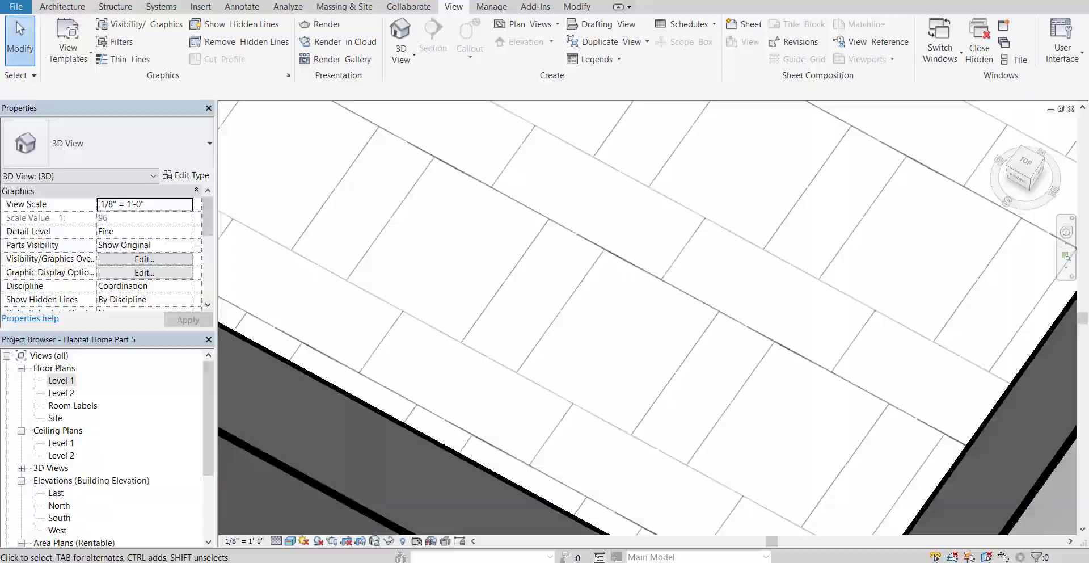
{"action": "key", "text": "alt+Tab"}
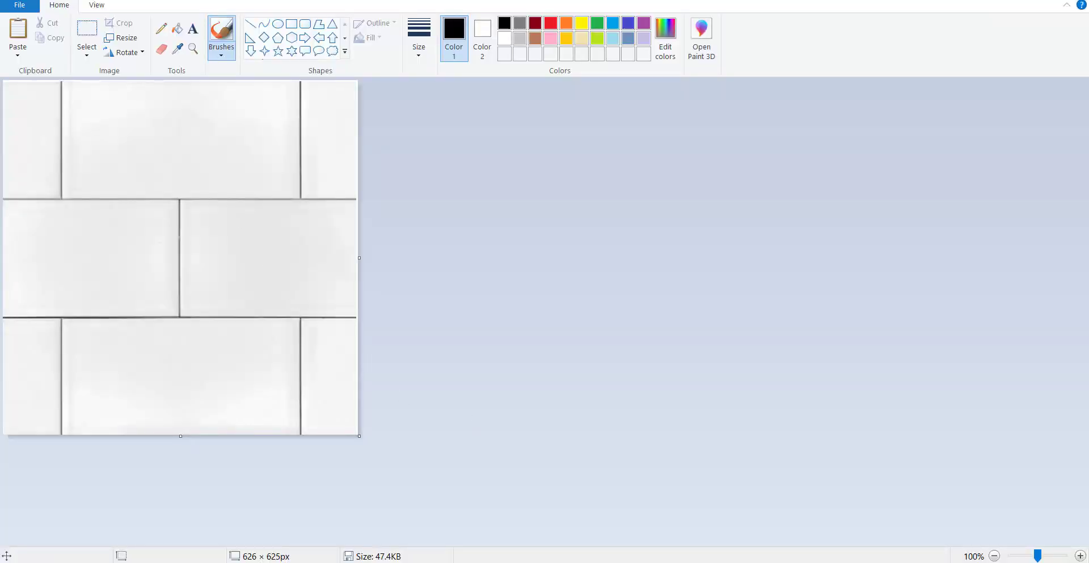
{"action": "key", "text": "alt+Tab"}
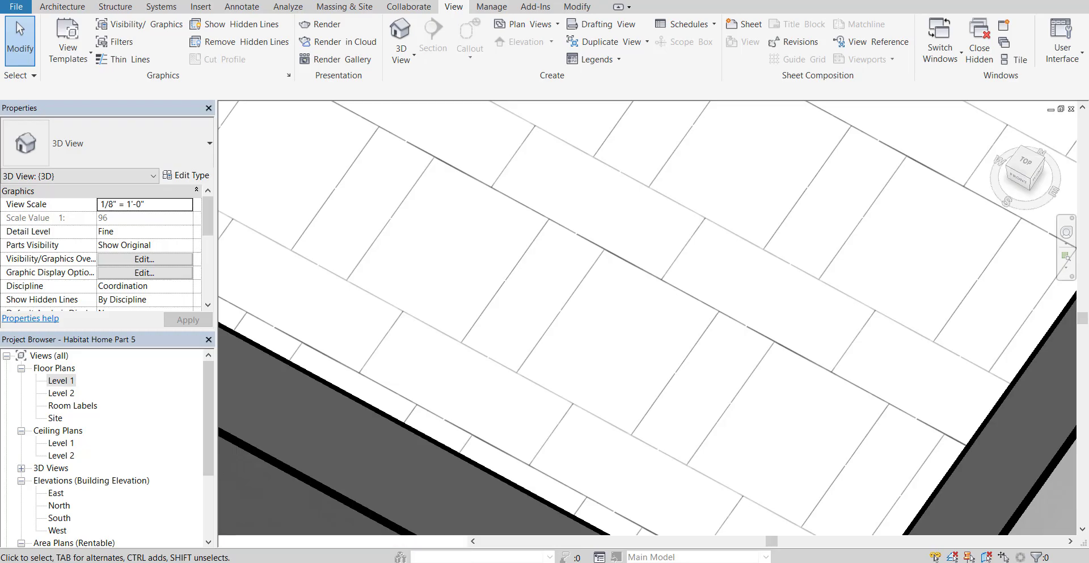
{"action": "key", "text": "alt+Tab"}
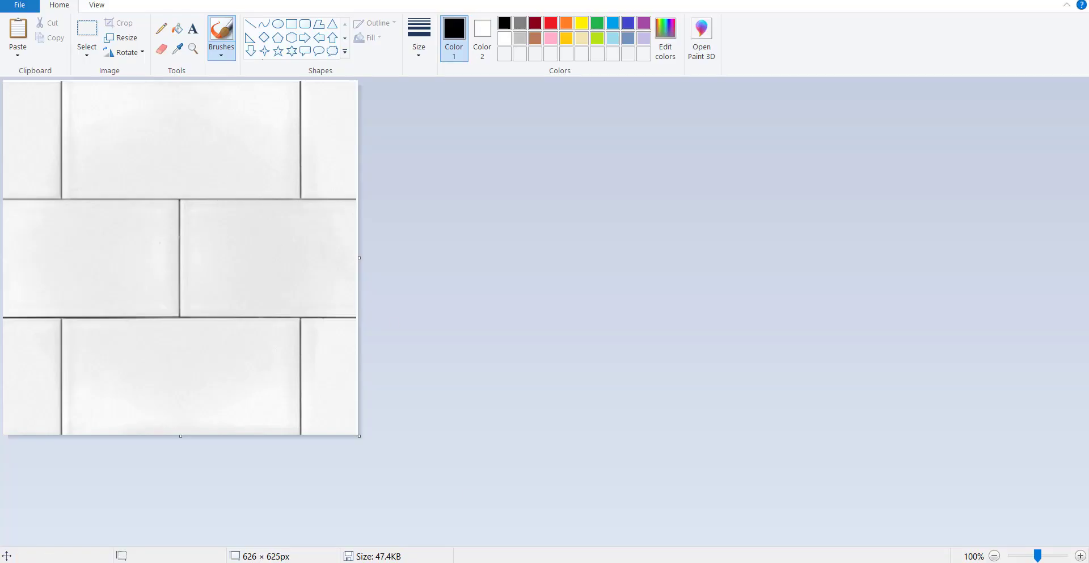
{"action": "key", "text": "alt+Tab"}
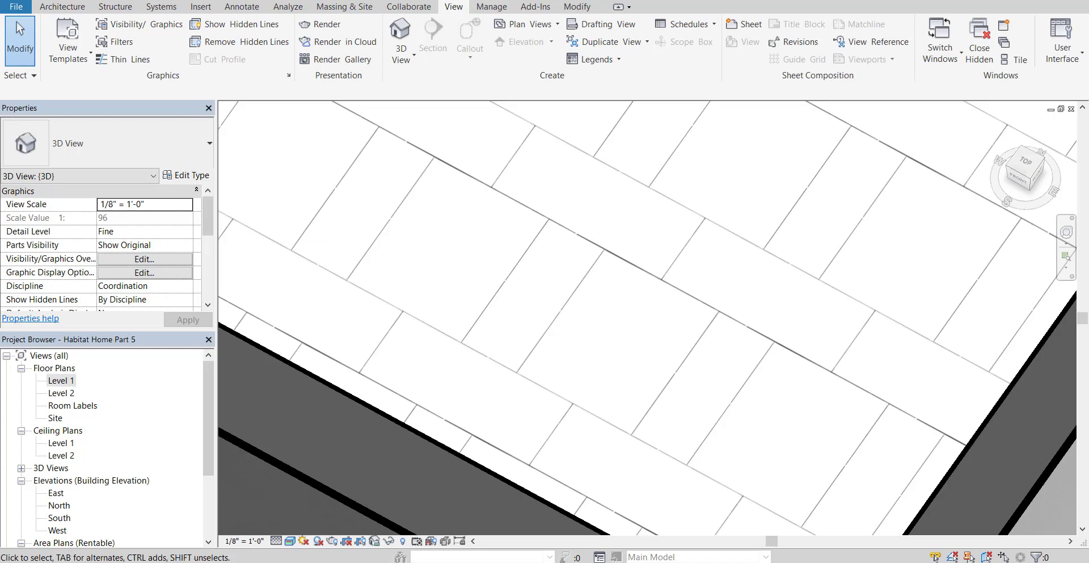
{"action": "mouse_move", "coordinate": [614, 559]}
{"action": "left_click", "coordinate": [777, 531]}
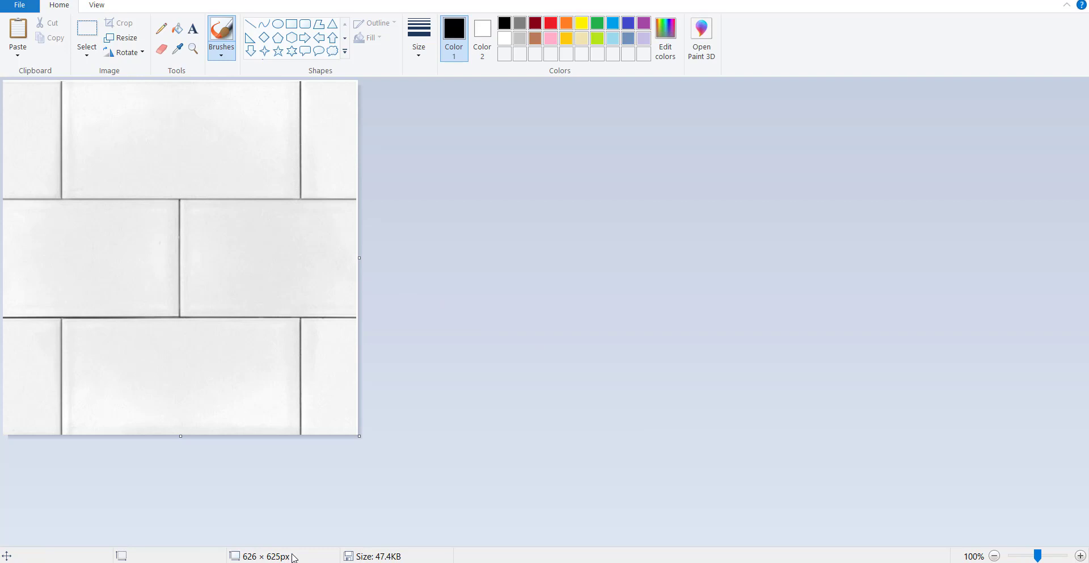
Step: Resize the whole tile image by pixels to 256 wide, maintaining the aspect ratio
{"action": "left_click", "coordinate": [126, 39]}
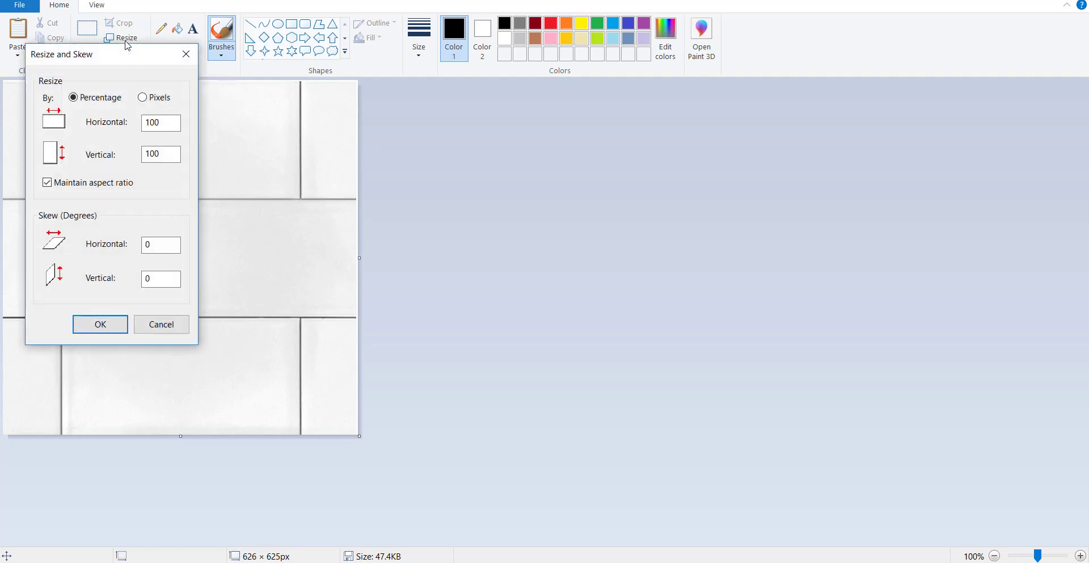
{"action": "left_click", "coordinate": [143, 97]}
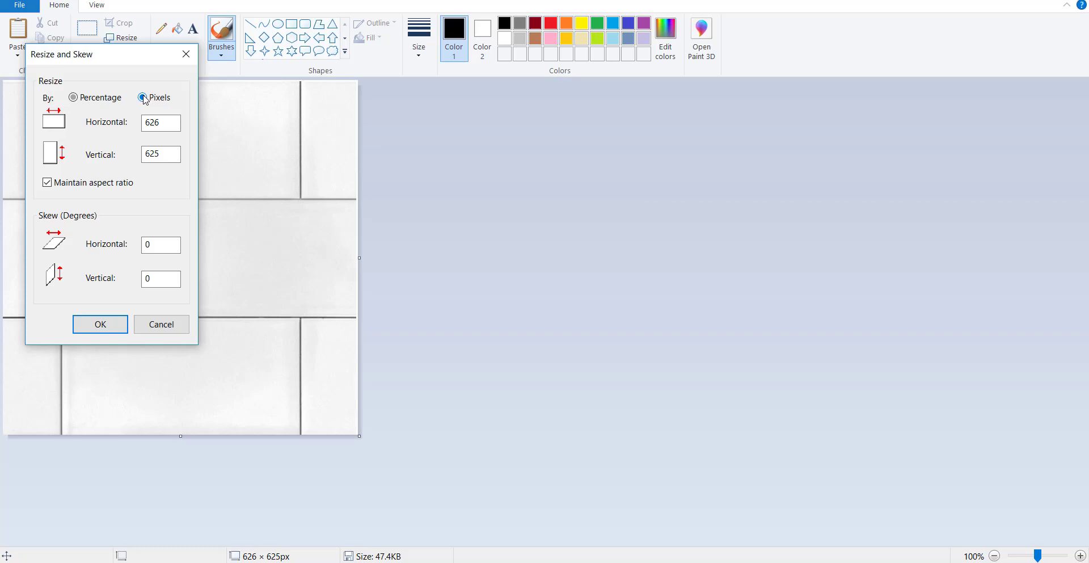
{"action": "double_click", "coordinate": [166, 119]}
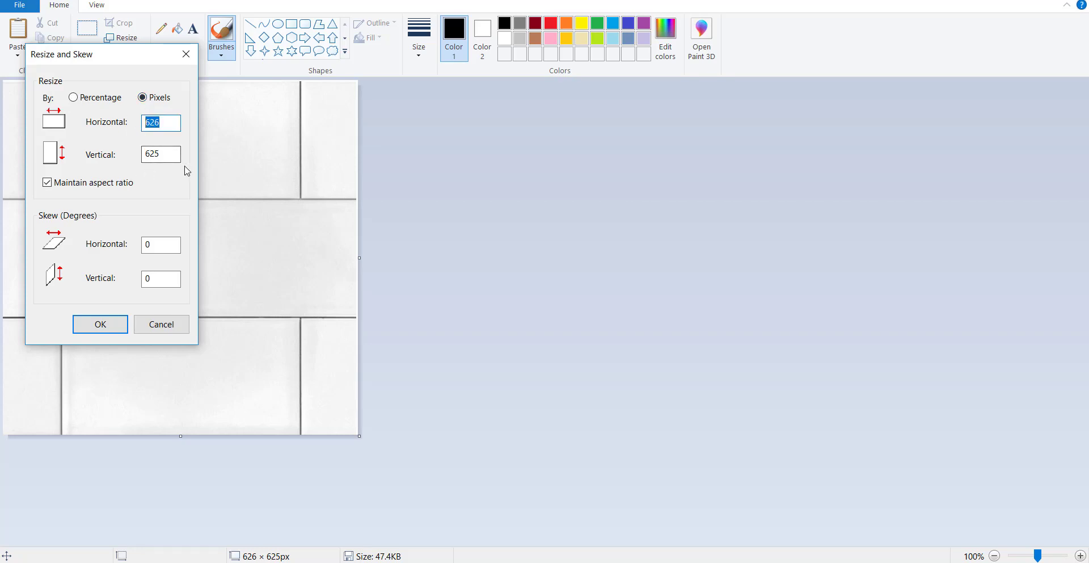
{"action": "type", "text": "256"}
{"action": "left_click", "coordinate": [99, 324]}
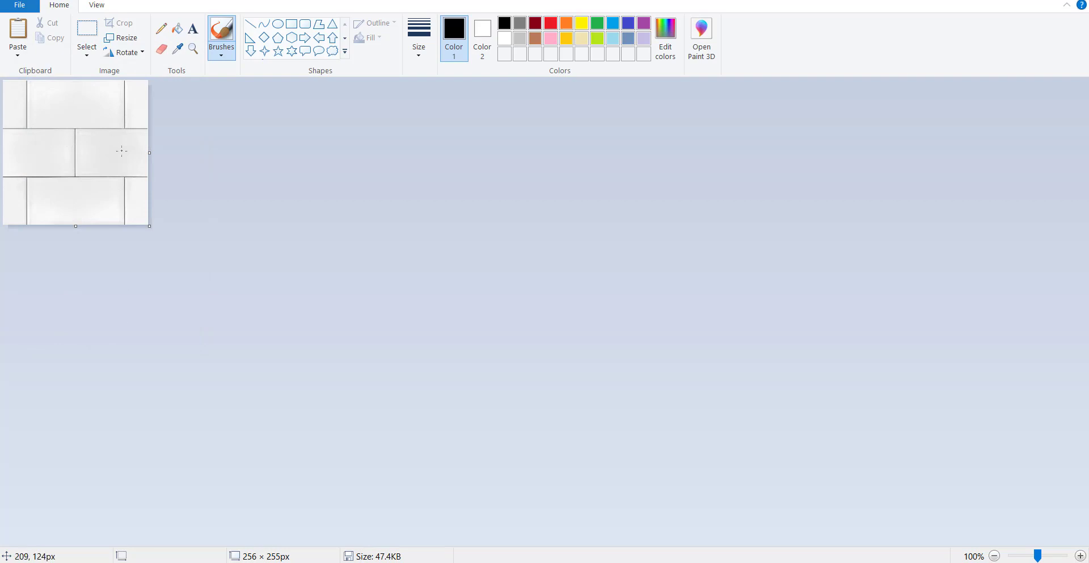
Step: Try moving a selected block of about 176 × 172 px, and undo both the move and the 256-pixel resize
{"action": "scroll", "coordinate": [118, 164], "scroll_direction": "up", "scroll_amount": 1, "text": "ctrl"}
{"action": "scroll", "coordinate": [118, 164], "scroll_direction": "up", "scroll_amount": 1, "text": "ctrl"}
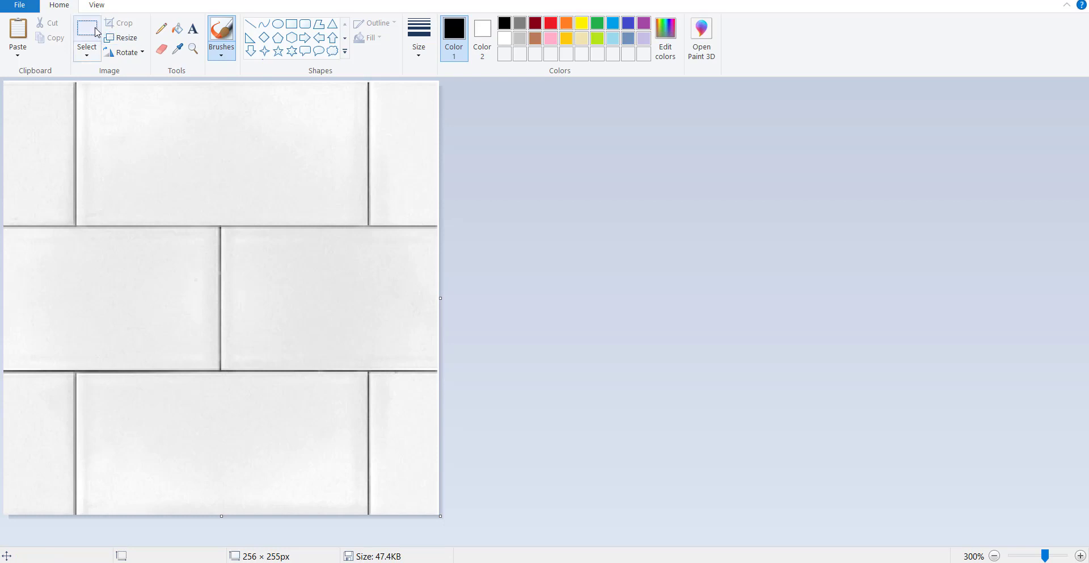
{"action": "left_click", "coordinate": [87, 31]}
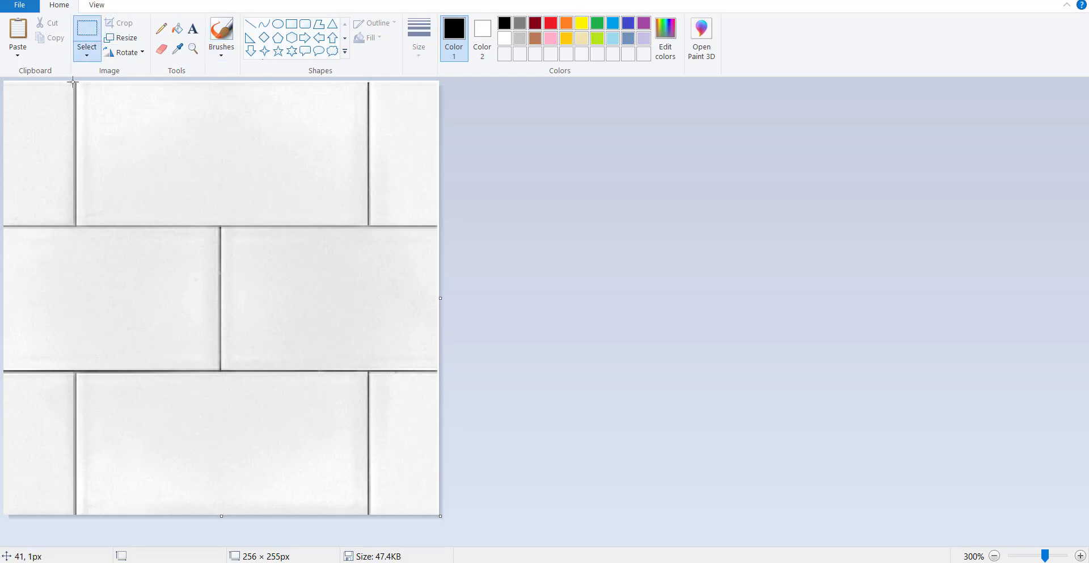
{"action": "left_click_drag", "start_coordinate": [73, 81], "coordinate": [370, 371]}
{"action": "left_click_drag", "start_coordinate": [319, 328], "coordinate": [322, 356]}
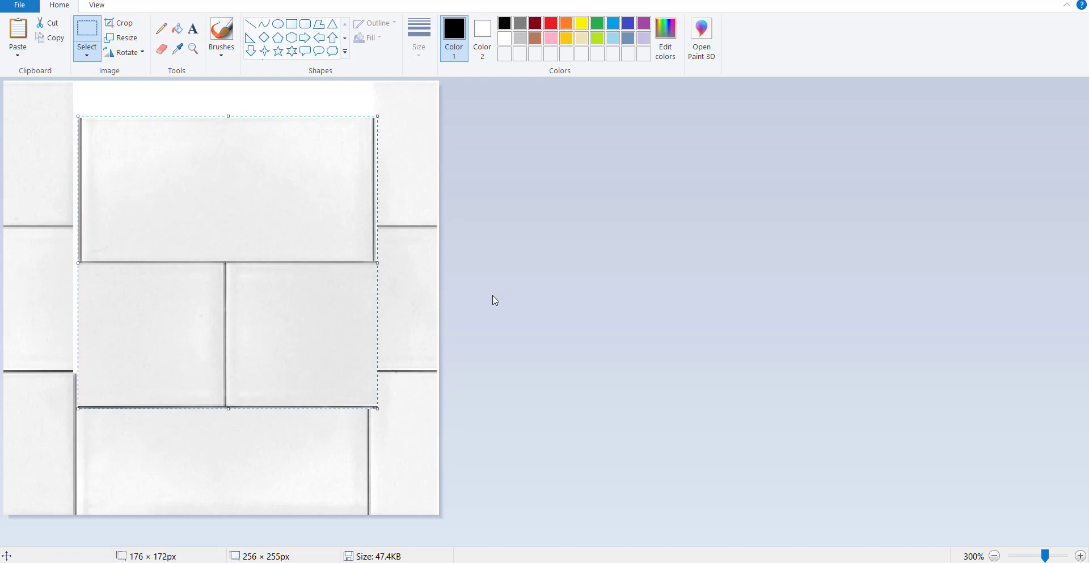
{"action": "key", "text": "ctrl+z"}
{"action": "key", "text": "ctrl+z"}
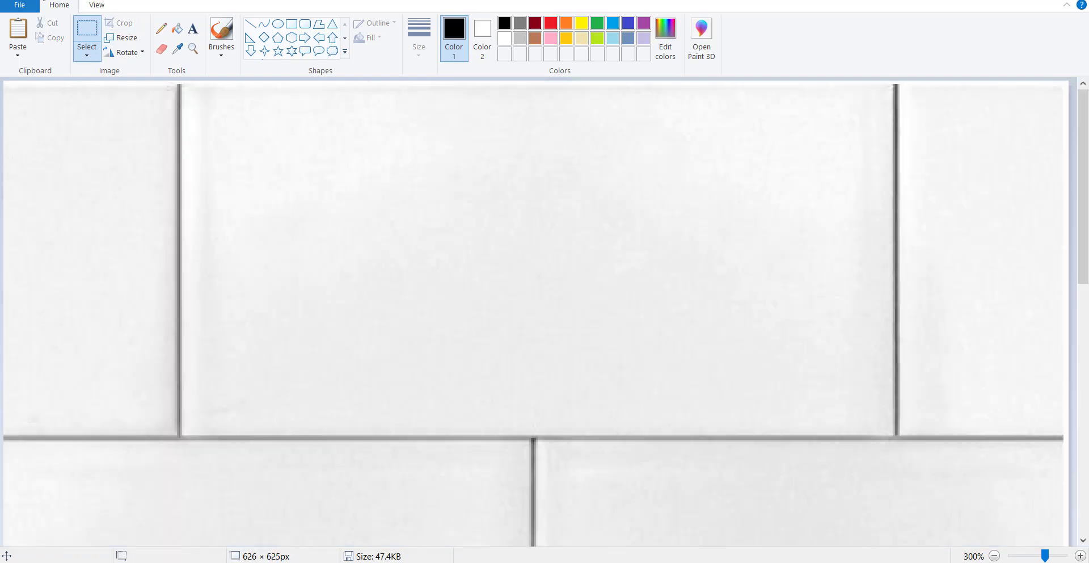
Step: Select the repeating block of one full tile and the row beneath it, about 429 × 420 px, and cut it from the image
{"action": "scroll", "coordinate": [328, 255], "scroll_direction": "down", "scroll_amount": 2, "text": "ctrl"}
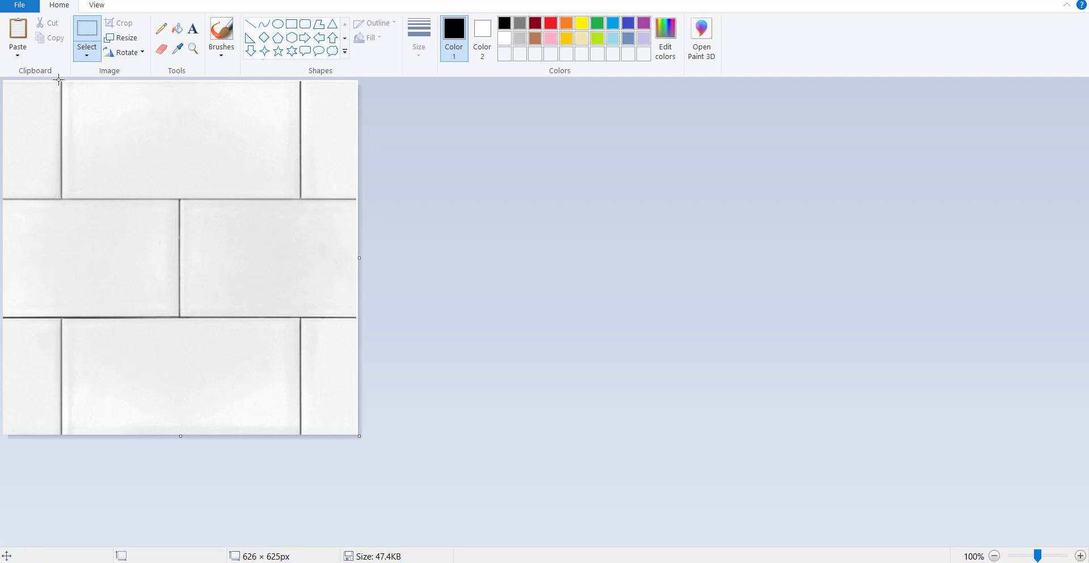
{"action": "scroll", "coordinate": [62, 85], "scroll_direction": "up", "scroll_amount": 1, "text": "ctrl"}
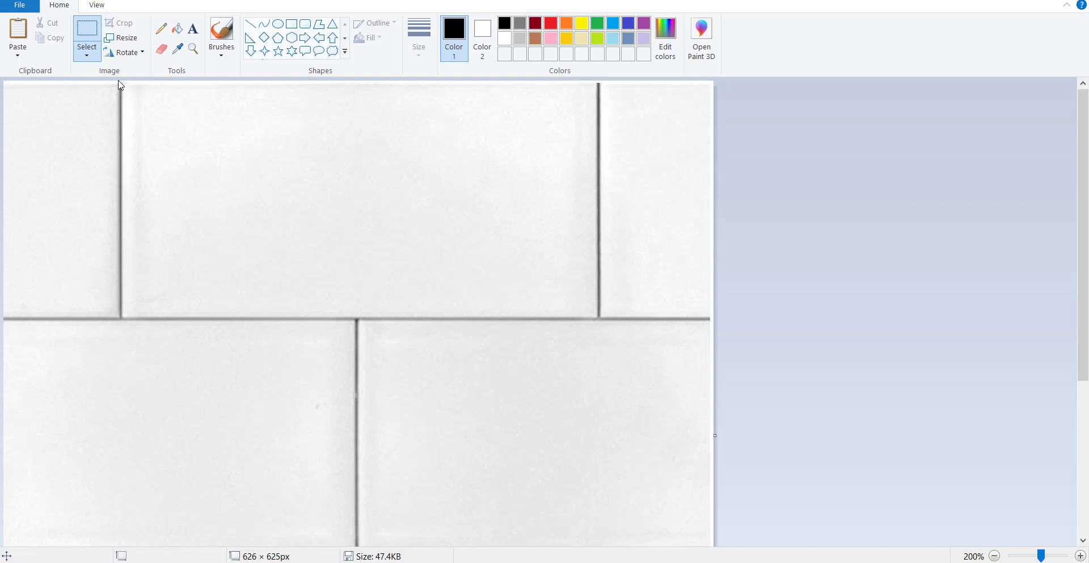
{"action": "mouse_move", "coordinate": [118, 83]}
{"action": "left_mouse_down"}
{"action": "mouse_move", "coordinate": [576, 441]}
{"action": "mouse_move", "coordinate": [599, 534]}
{"action": "left_mouse_up"}
{"action": "scroll", "coordinate": [590, 518], "scroll_direction": "down", "scroll_amount": 1, "text": "ctrl"}
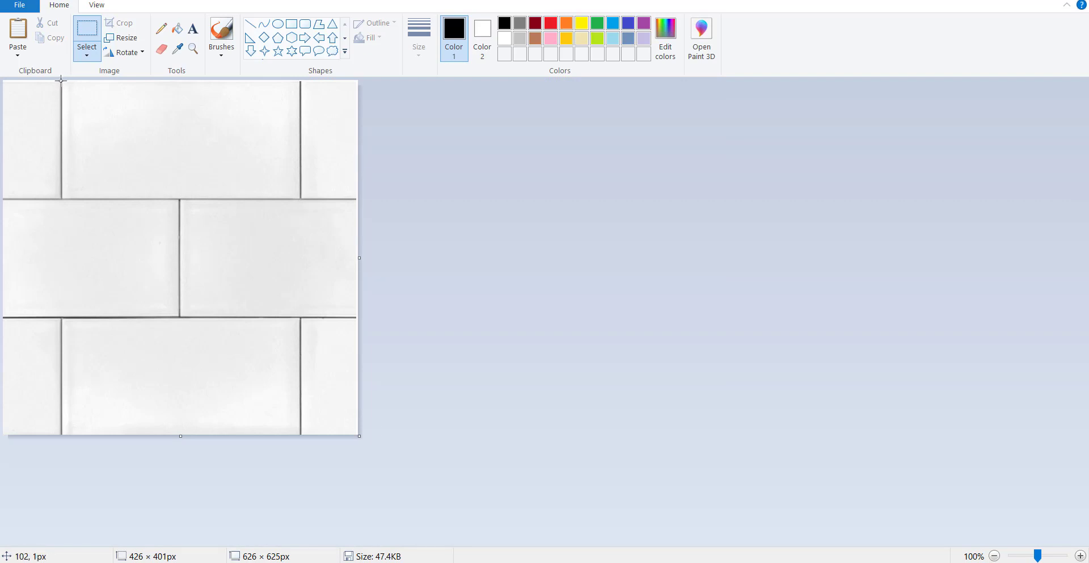
{"action": "left_click_drag", "start_coordinate": [60, 81], "coordinate": [302, 318]}
{"action": "right_click", "coordinate": [147, 166]}
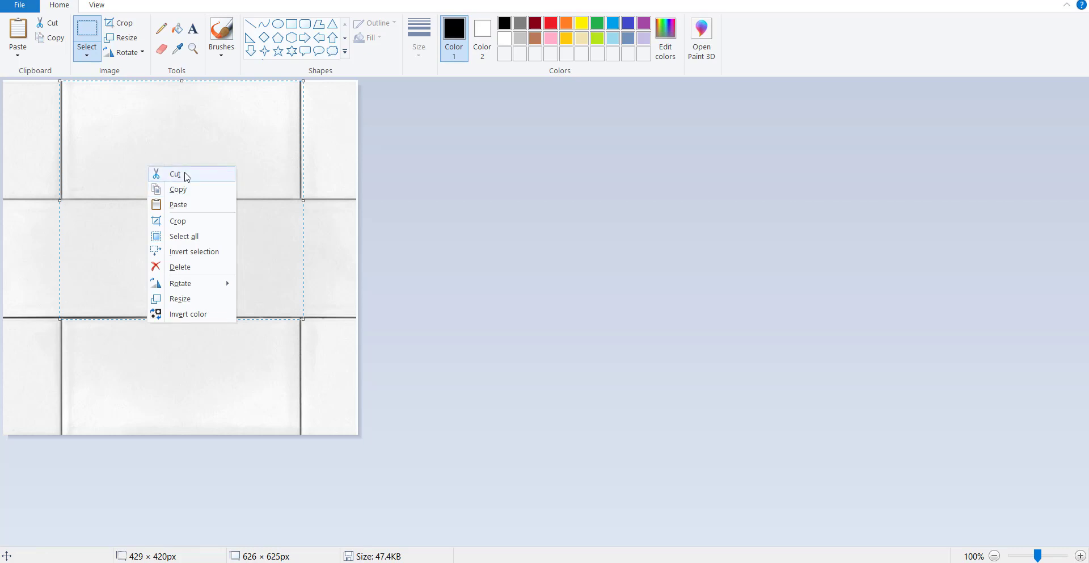
{"action": "left_click", "coordinate": [187, 174]}
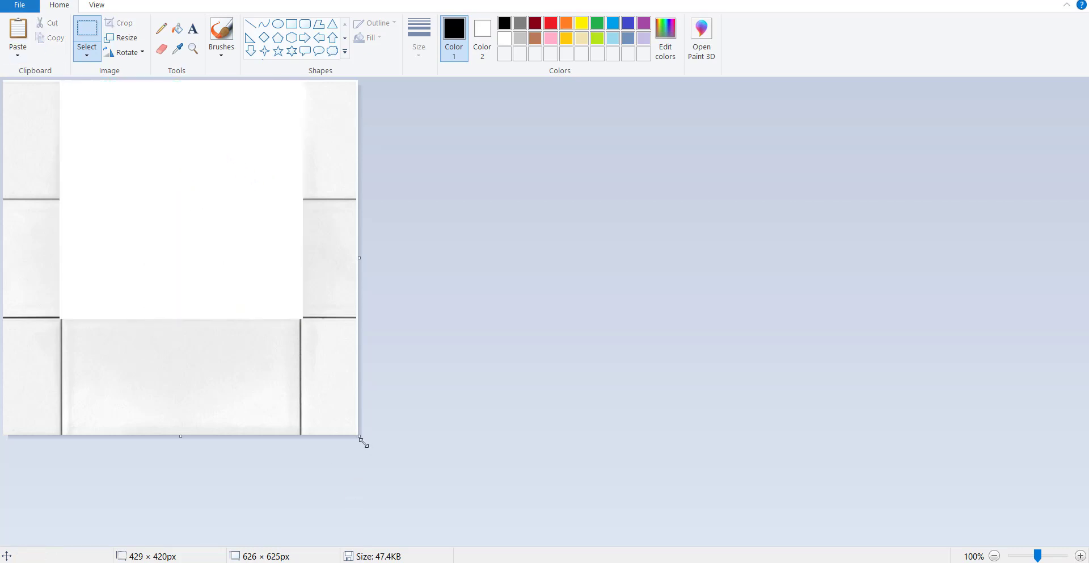
Step: Paste the cut tile block onto a reduced canvas and trim the canvas to the block, about 429 × 420 px
{"action": "left_click_drag", "start_coordinate": [360, 437], "coordinate": [296, 388]}
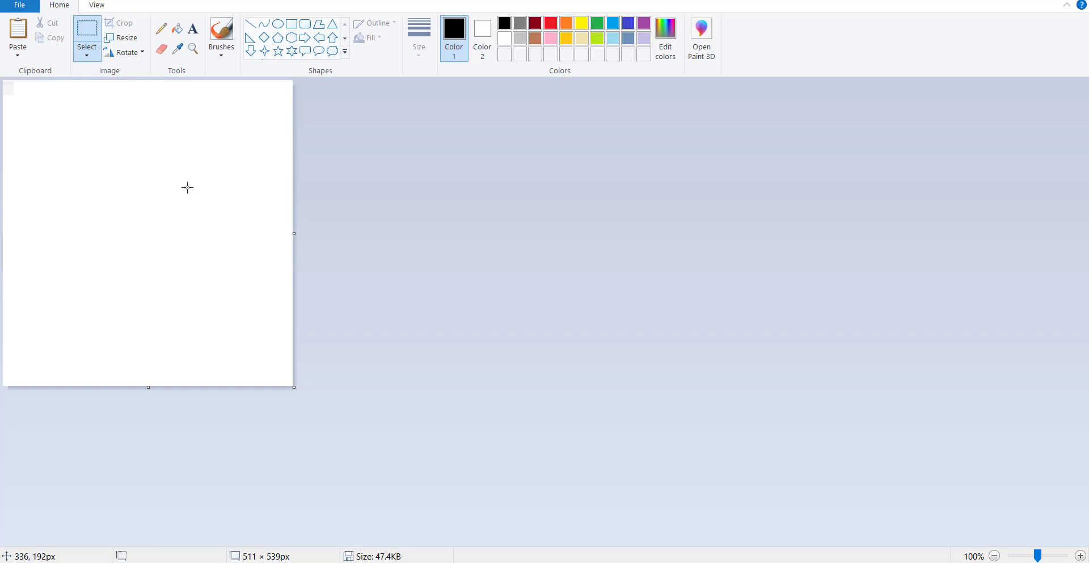
{"action": "left_click", "coordinate": [27, 38]}
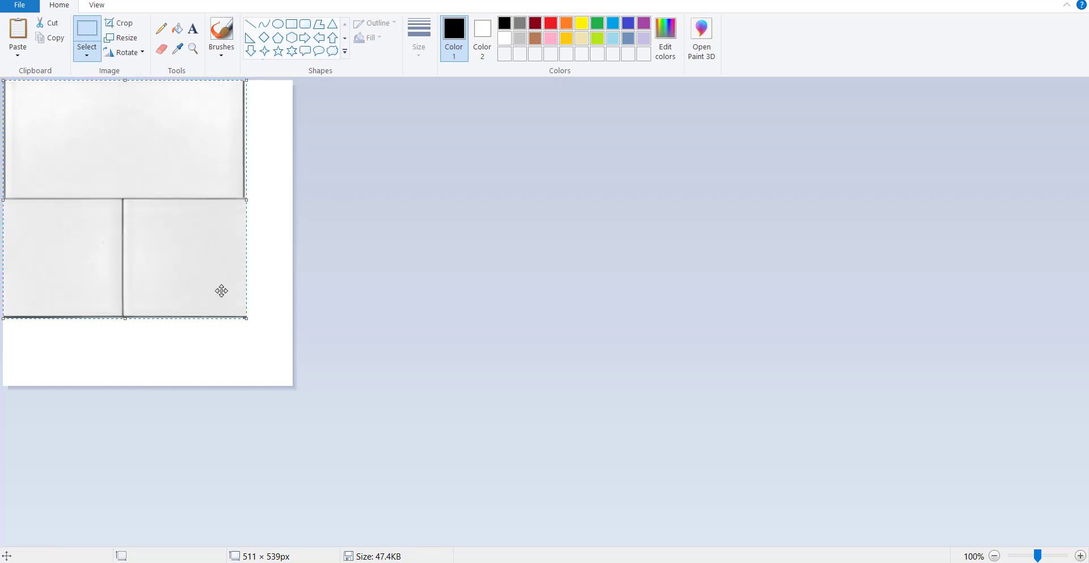
{"action": "left_click", "coordinate": [280, 369]}
{"action": "left_click_drag", "start_coordinate": [296, 389], "coordinate": [245, 317]}
Step: Trim the canvas's lower and right edges to the grout lines, reducing the image to 426 × 419 px
{"action": "scroll", "coordinate": [221, 351], "scroll_direction": "up", "scroll_amount": 1, "text": "ctrl"}
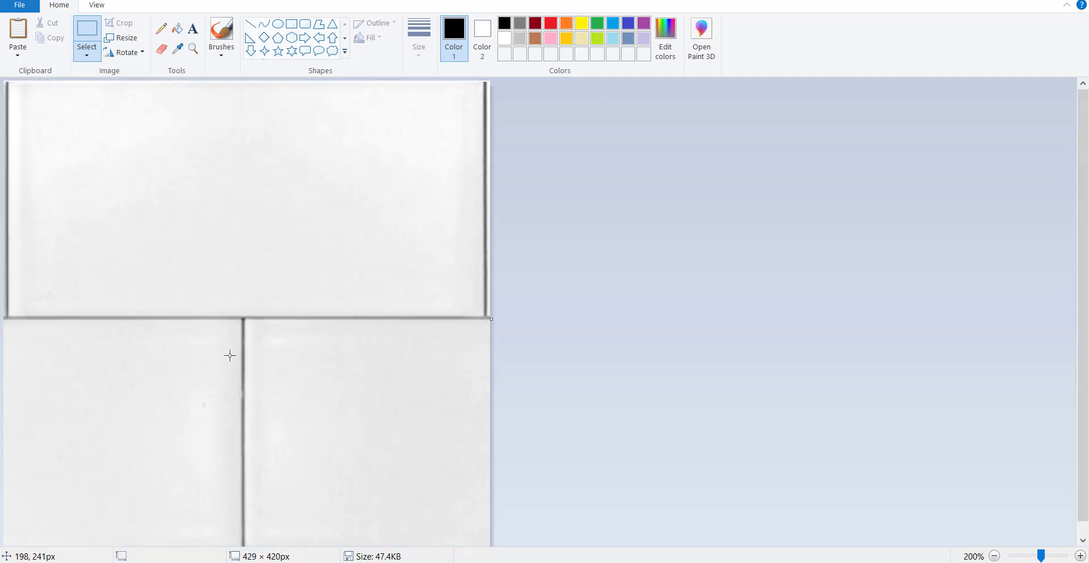
{"action": "scroll", "coordinate": [229, 358], "scroll_direction": "down", "scroll_amount": 1, "text": "ctrl"}
{"action": "scroll", "coordinate": [221, 328], "scroll_direction": "up", "scroll_amount": 1, "text": "ctrl"}
{"action": "scroll", "coordinate": [232, 343], "scroll_direction": "down", "scroll_amount": 1, "text": "ctrl"}
{"action": "scroll", "coordinate": [204, 355], "scroll_direction": "up", "scroll_amount": 1, "text": "ctrl"}
{"action": "scroll", "coordinate": [233, 380], "scroll_direction": "down", "scroll_amount": 1}
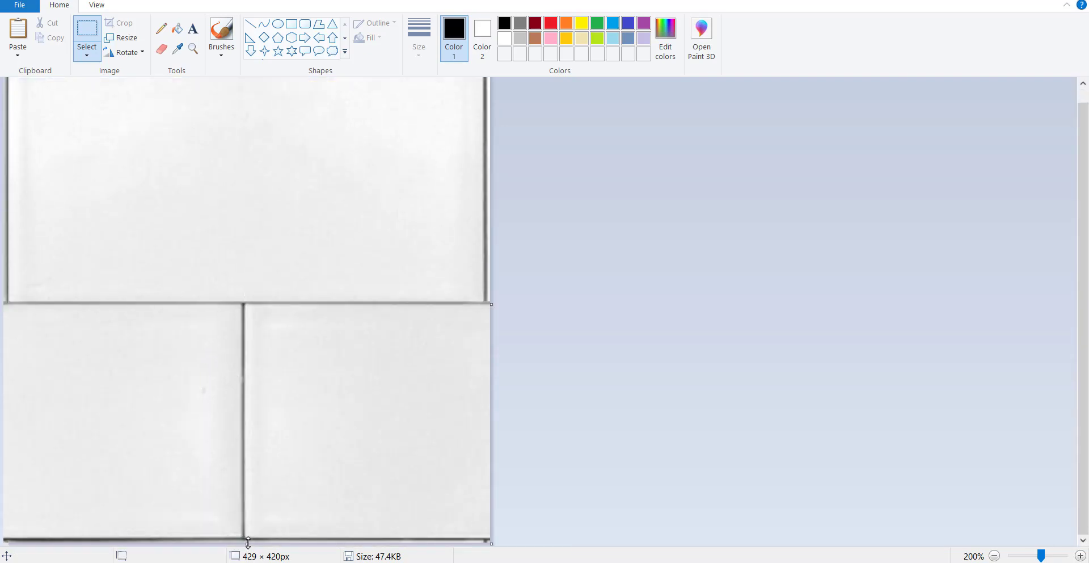
{"action": "left_click_drag", "start_coordinate": [248, 541], "coordinate": [248, 540]}
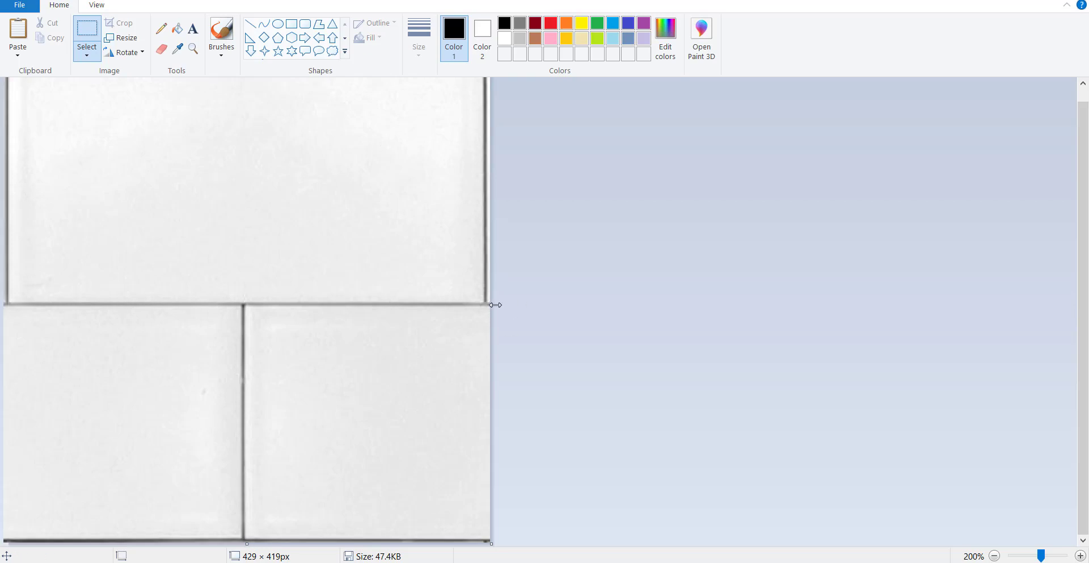
{"action": "left_click_drag", "start_coordinate": [495, 305], "coordinate": [485, 307]}
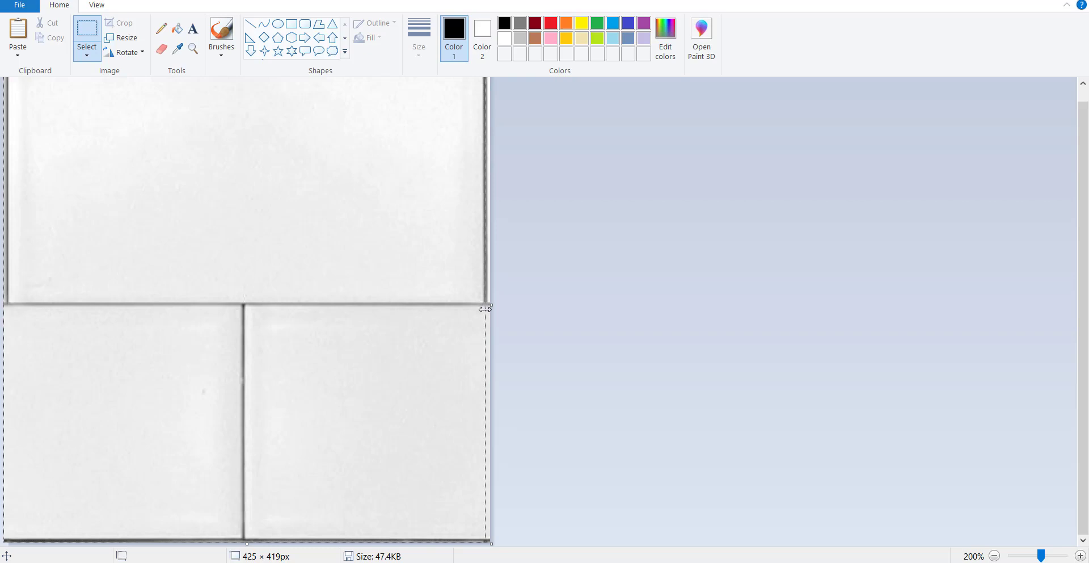
{"action": "left_click_drag", "start_coordinate": [485, 311], "coordinate": [486, 309]}
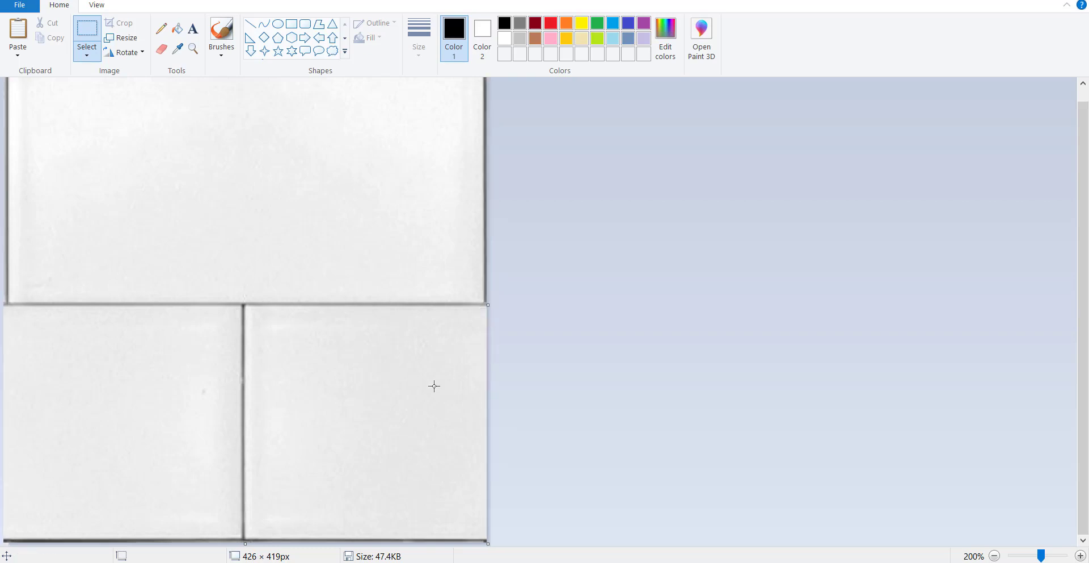
Step: Resize the tile image to 256 × 256 pixels without maintaining the aspect ratio, and save it
{"action": "scroll", "coordinate": [278, 366], "scroll_direction": "down", "scroll_amount": 1, "text": "ctrl"}
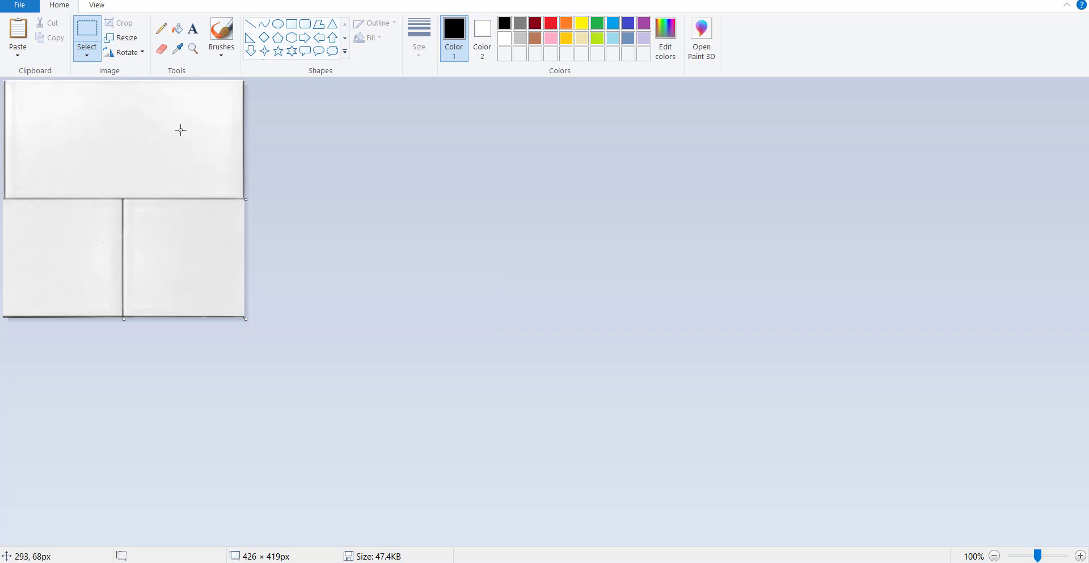
{"action": "left_click", "coordinate": [122, 39]}
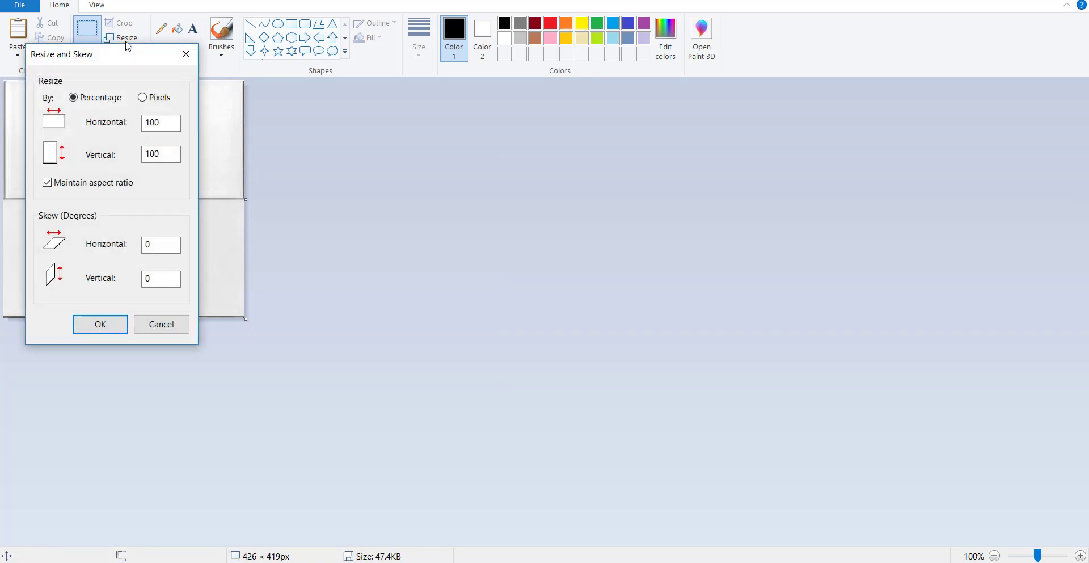
{"action": "left_click", "coordinate": [142, 96]}
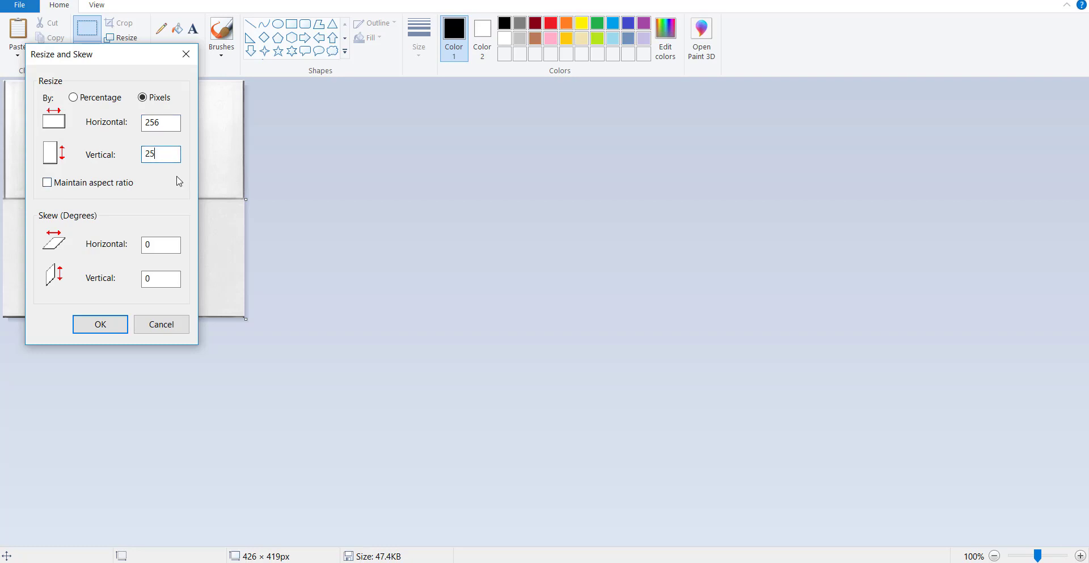
{"action": "left_click", "coordinate": [105, 323]}
{"action": "scroll", "coordinate": [124, 258], "scroll_direction": "up", "scroll_amount": 1, "text": "ctrl"}
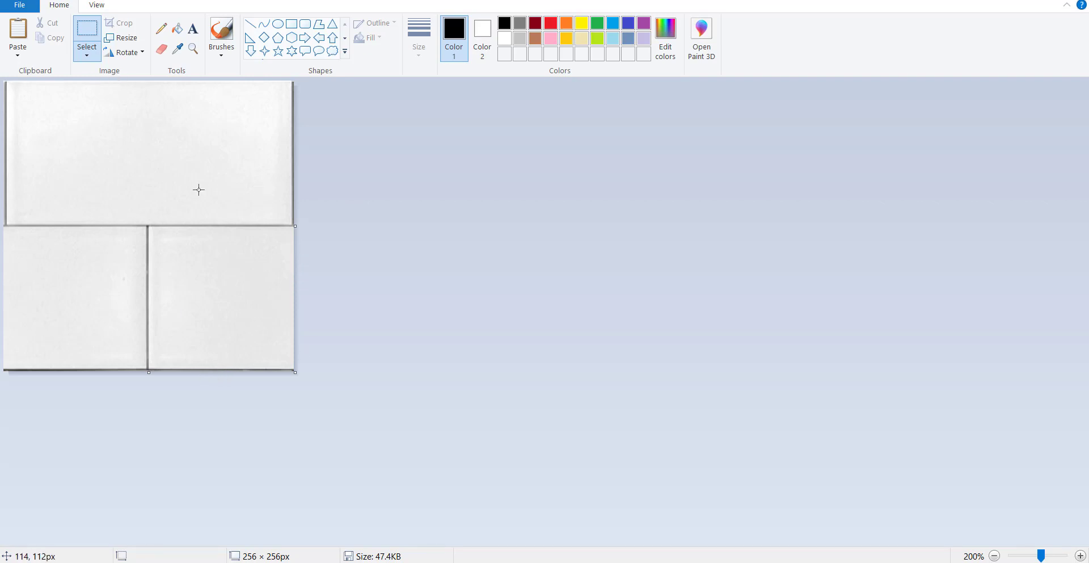
{"action": "left_click", "coordinate": [25, 7]}
{"action": "left_click", "coordinate": [53, 92]}
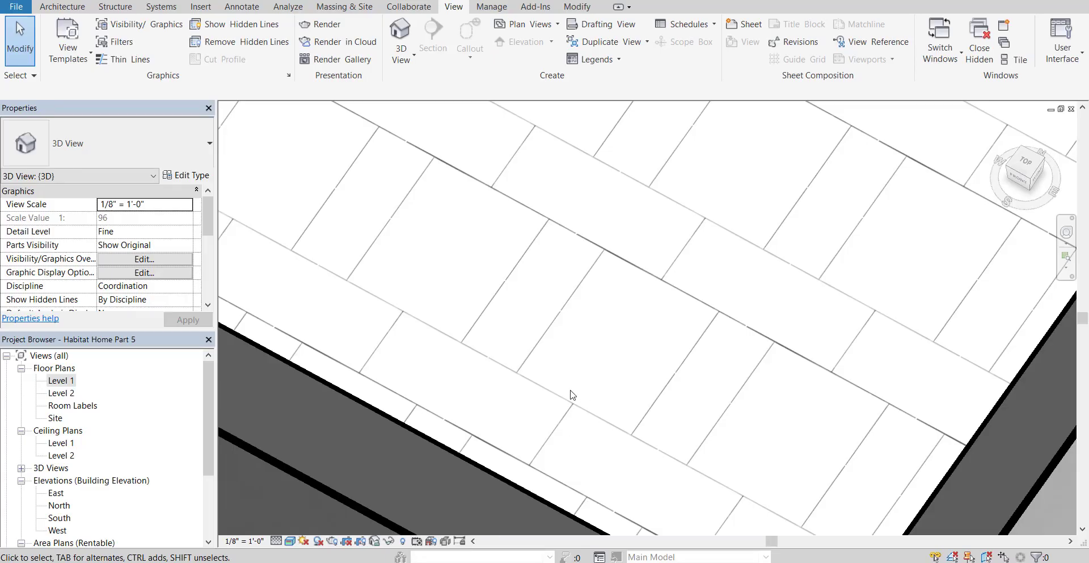
Step: Switch to Revit's 3D view, select the Tile floor, and open its White Tile material from the type's layer structure
{"action": "left_click", "coordinate": [401, 29]}
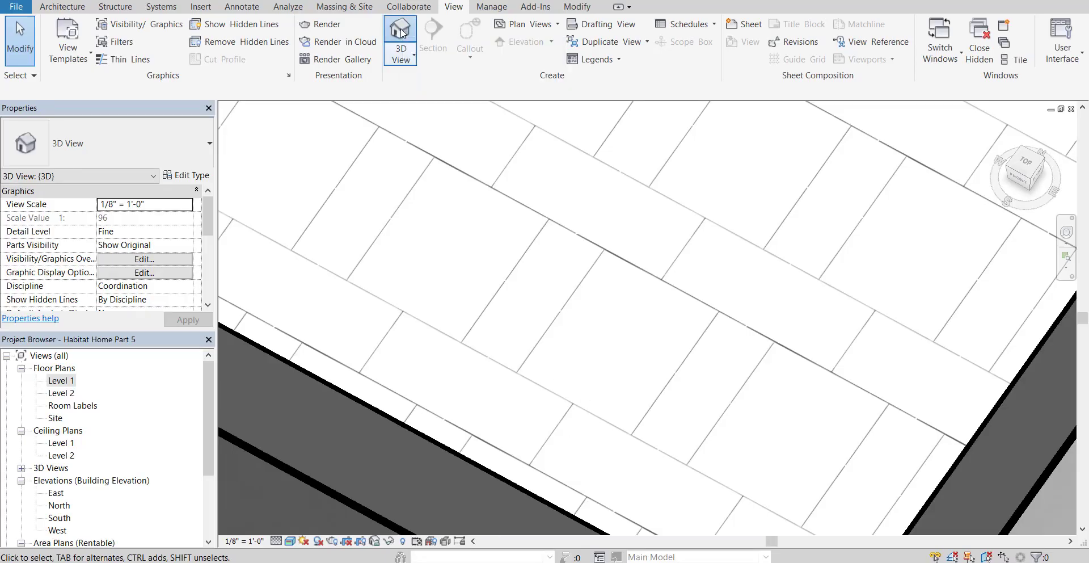
{"action": "scroll", "coordinate": [547, 338], "scroll_direction": "down", "scroll_amount": 2}
{"action": "middle_click_drag", "start_coordinate": [658, 274], "coordinate": [538, 342]}
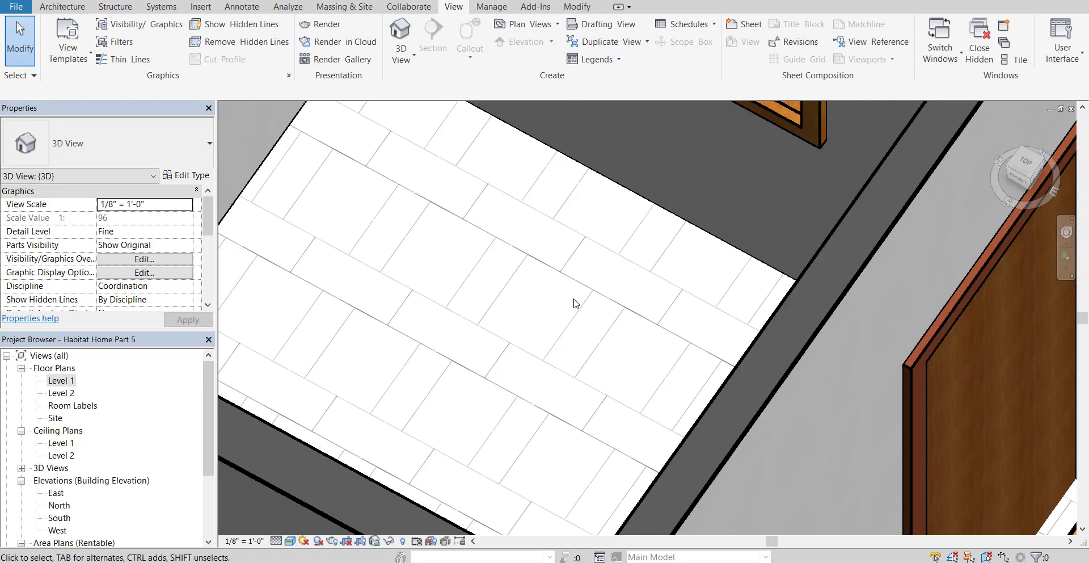
{"action": "left_click", "coordinate": [638, 200]}
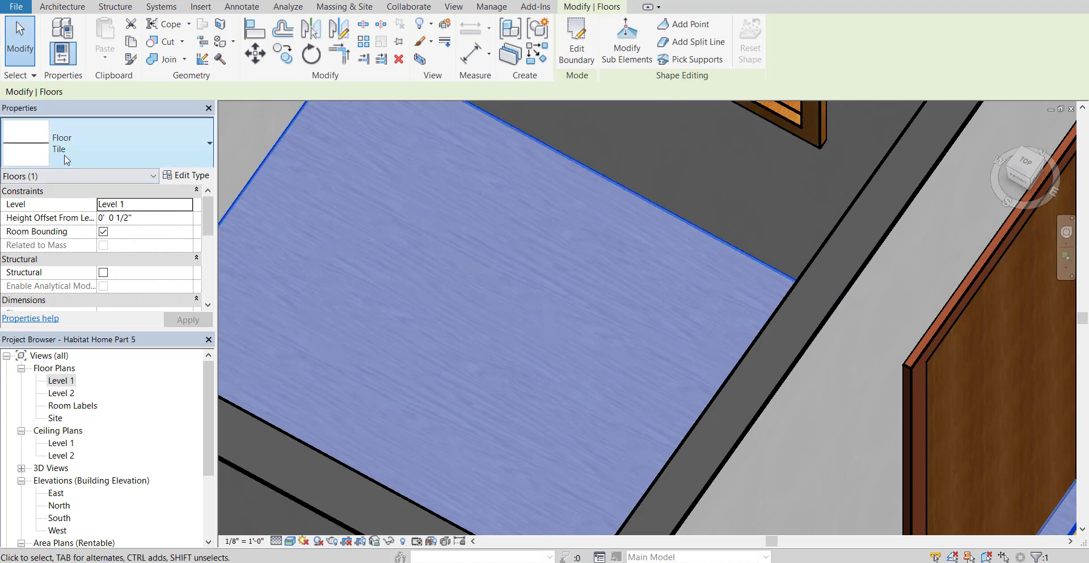
{"action": "left_click", "coordinate": [193, 177]}
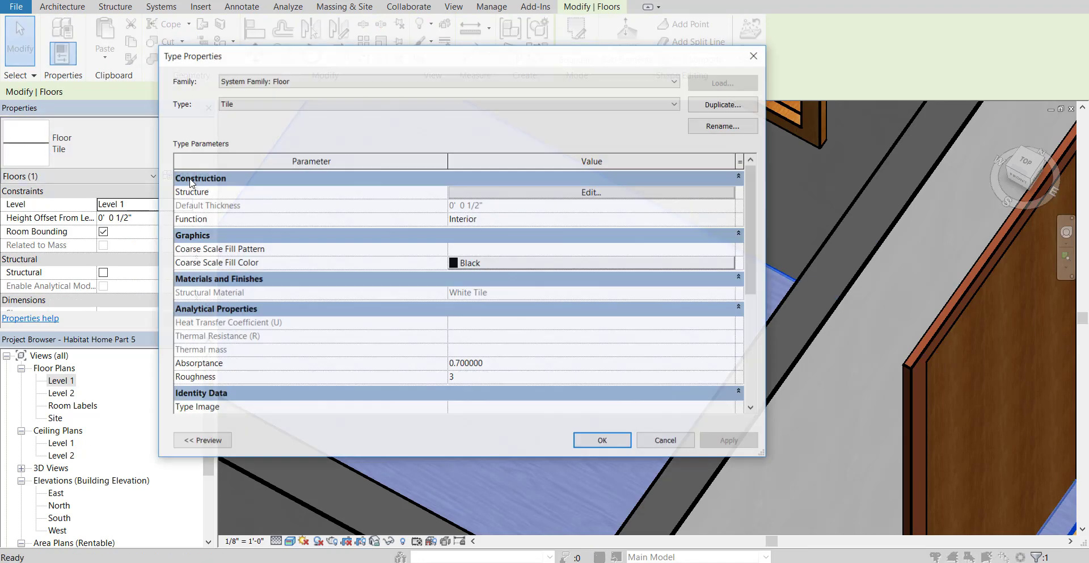
{"action": "left_click", "coordinate": [545, 194]}
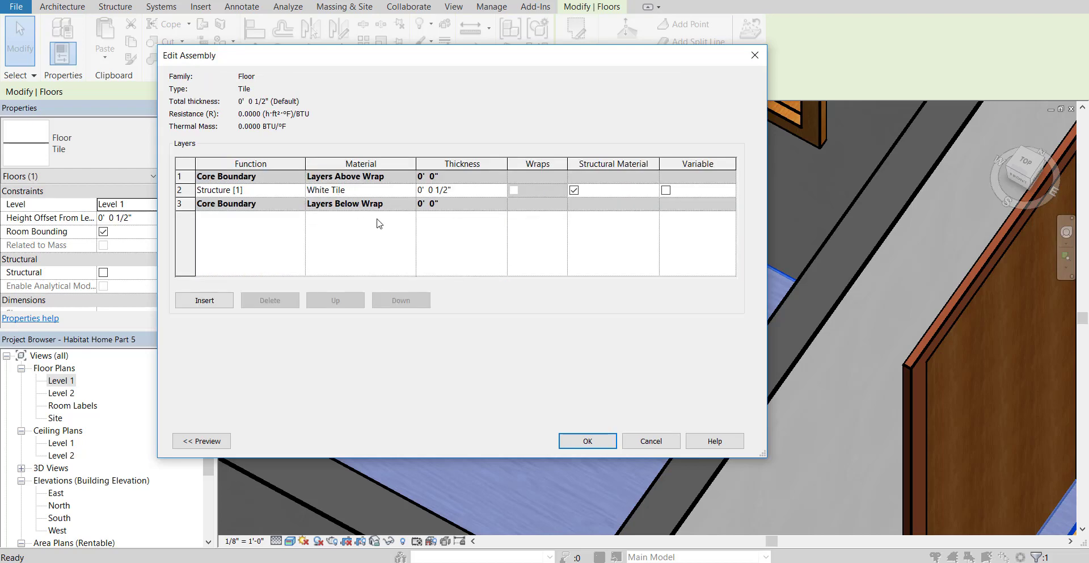
{"action": "left_click", "coordinate": [387, 192]}
{"action": "left_click", "coordinate": [410, 190]}
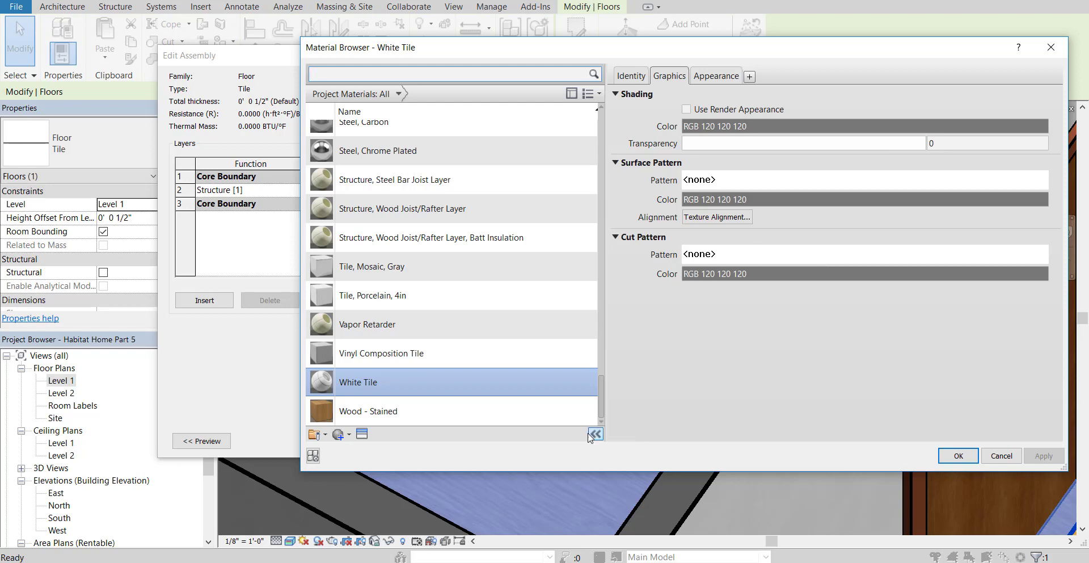
Step: Reload Tile.JPG as the appearance image of the White Tile material
{"action": "left_click", "coordinate": [594, 435]}
{"action": "left_click", "coordinate": [595, 435]}
{"action": "left_click", "coordinate": [594, 435]}
{"action": "left_click", "coordinate": [595, 435]}
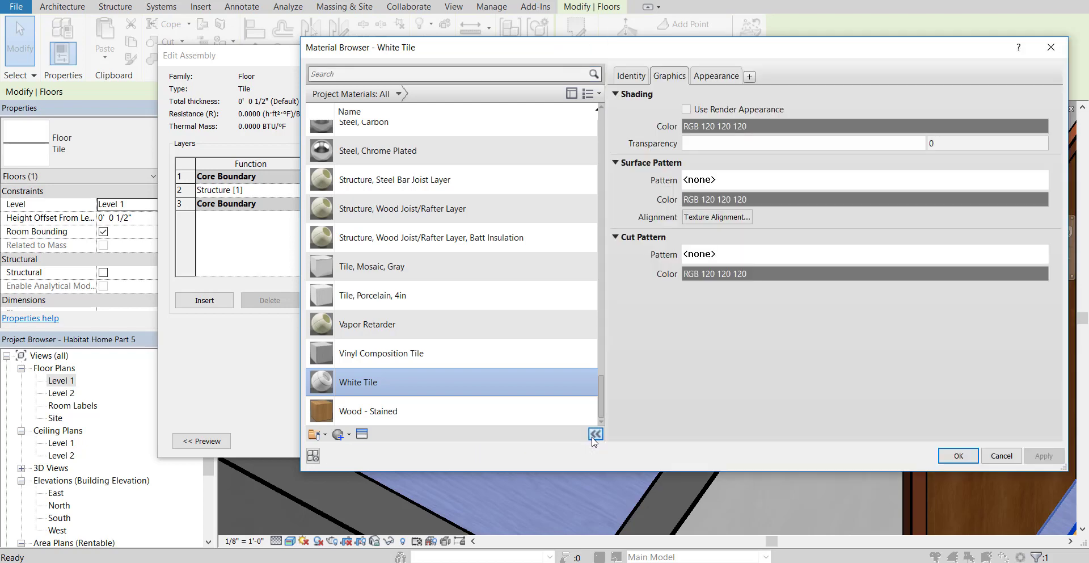
{"action": "left_click", "coordinate": [725, 79]}
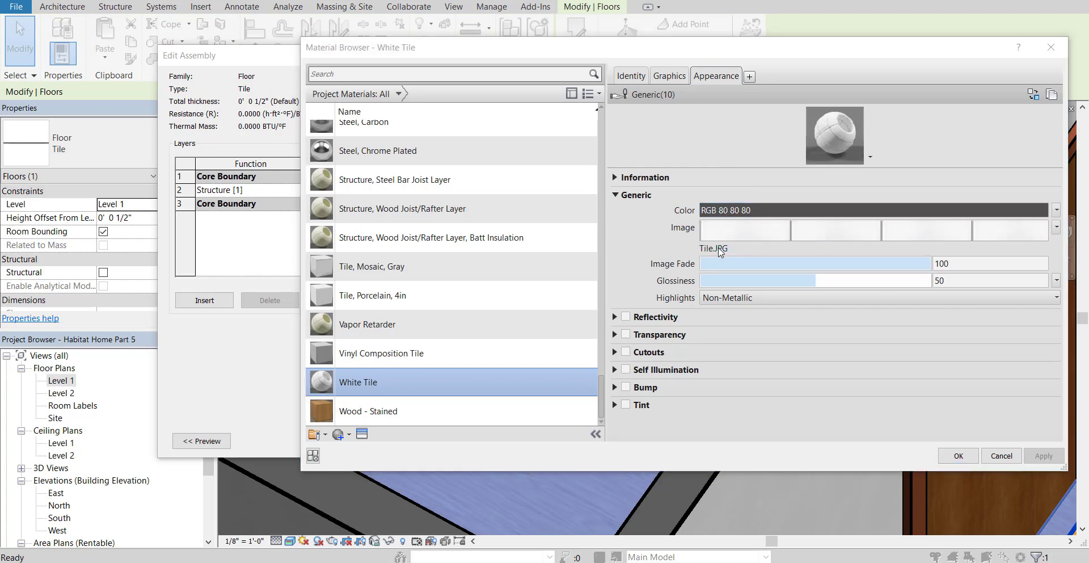
{"action": "left_click", "coordinate": [719, 252]}
{"action": "double_click", "coordinate": [286, 141]}
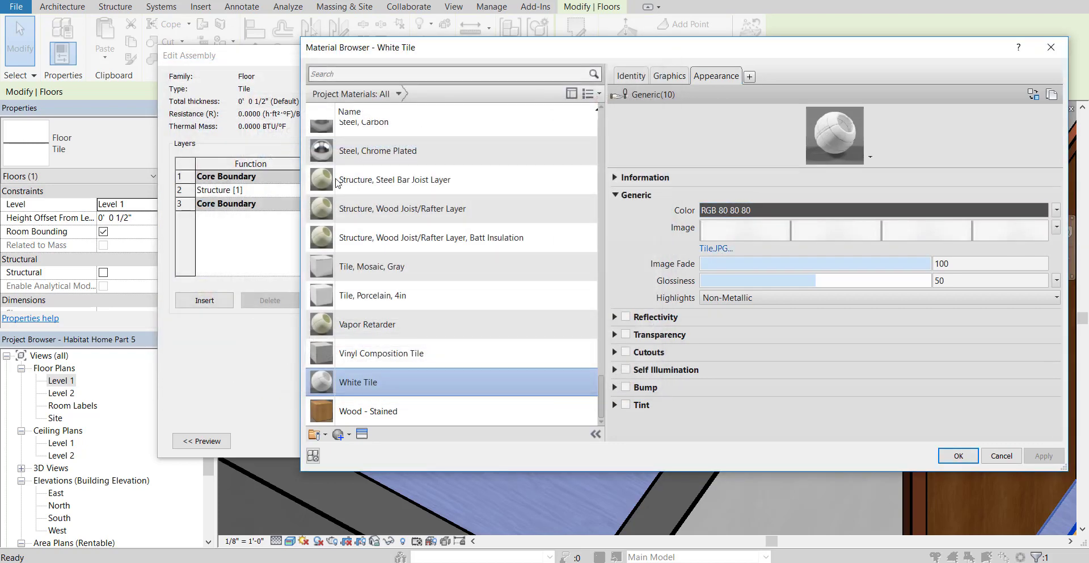
Step: Accept the White Tile material, apply the floor's structure and type properties, and deselect the floor
{"action": "left_click", "coordinate": [965, 458]}
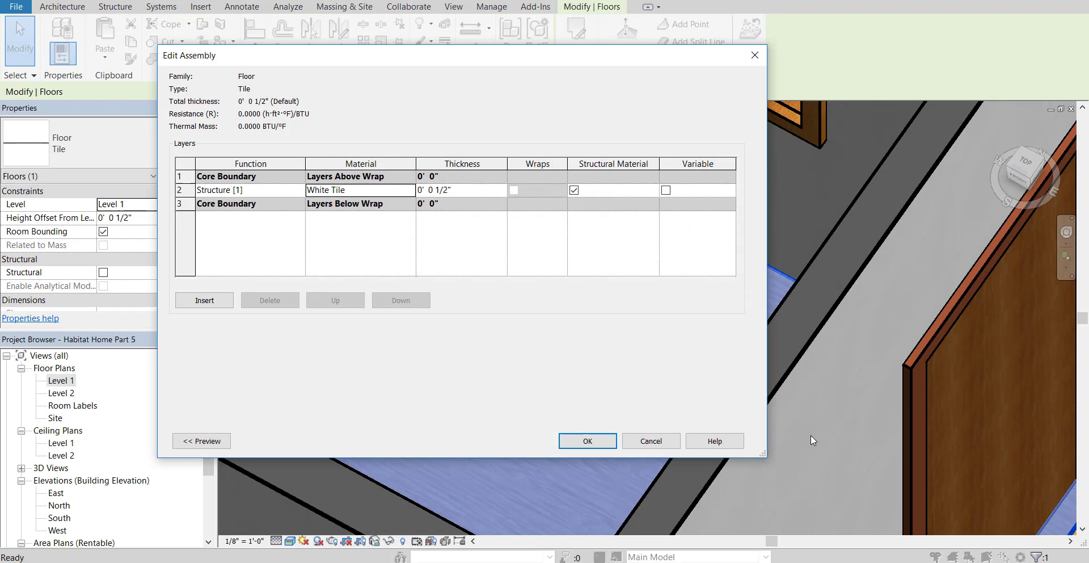
{"action": "left_click", "coordinate": [588, 443]}
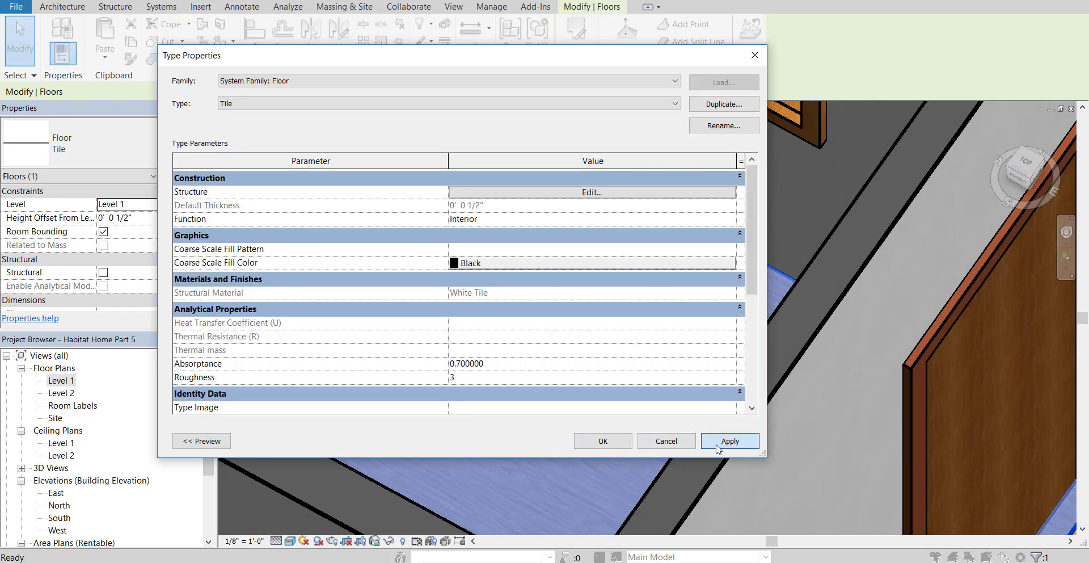
{"action": "left_click", "coordinate": [716, 446]}
{"action": "left_click", "coordinate": [598, 445]}
{"action": "key", "text": "Escape"}
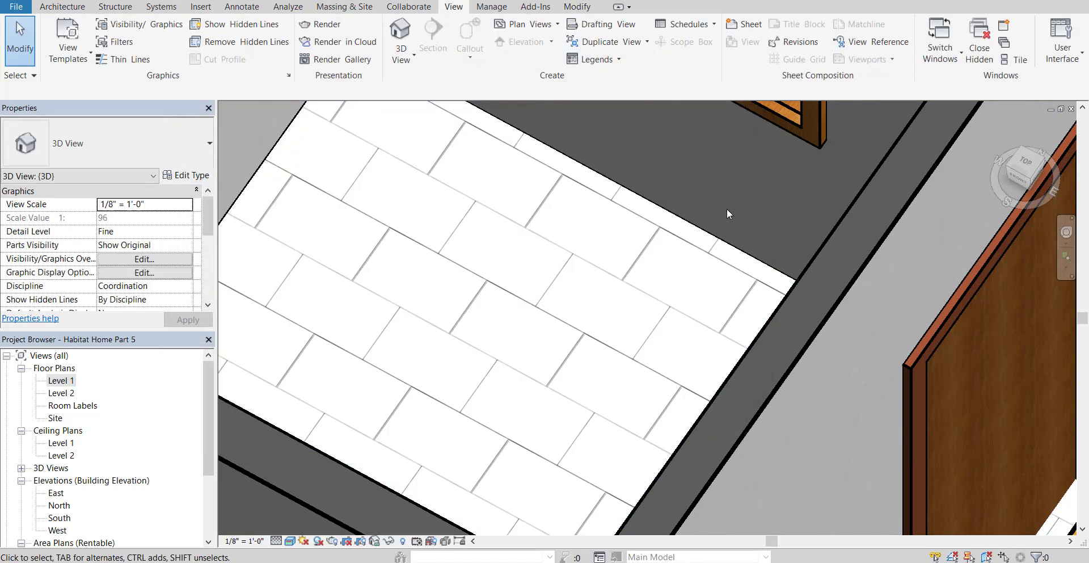
Step: Examine the updated tile floor's grout lines up close for how the texture joins where it repeats
{"action": "middle_click_drag", "start_coordinate": [536, 364], "coordinate": [596, 363], "text": "shift"}
{"action": "middle_click_drag", "start_coordinate": [398, 192], "coordinate": [714, 418]}
{"action": "scroll", "coordinate": [393, 238], "scroll_direction": "up", "scroll_amount": 1}
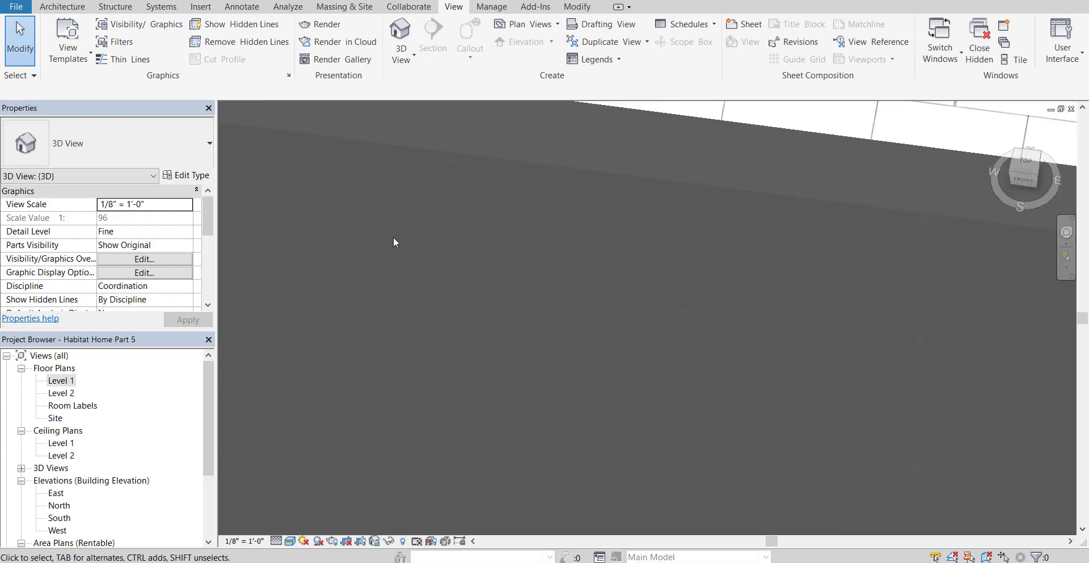
{"action": "scroll", "coordinate": [414, 255], "scroll_direction": "down", "scroll_amount": 2}
{"action": "middle_click_drag", "start_coordinate": [420, 258], "coordinate": [539, 324], "text": "shift"}
{"action": "scroll", "coordinate": [538, 324], "scroll_direction": "up", "scroll_amount": 6}
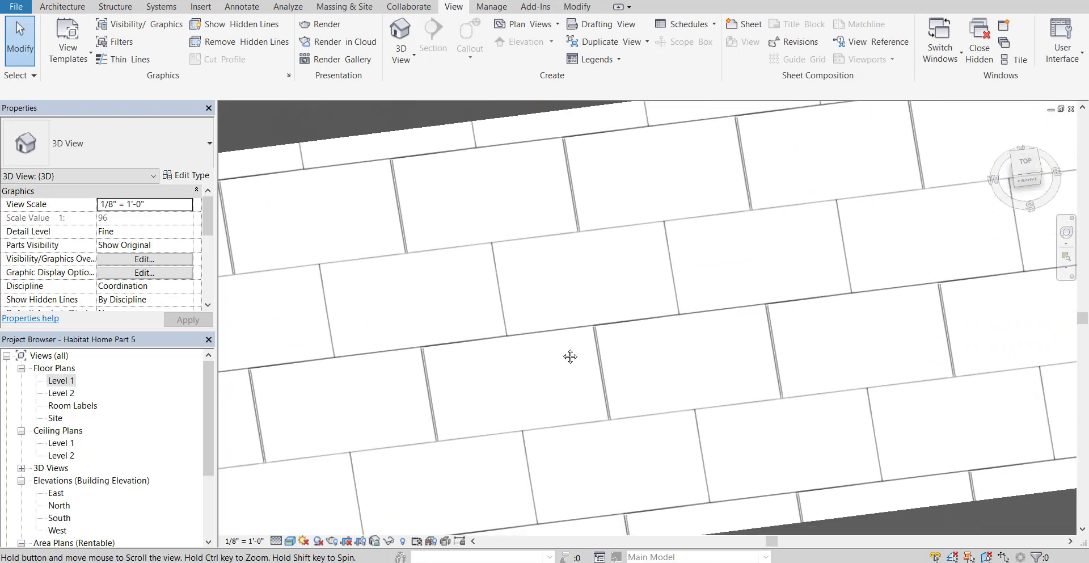
{"action": "middle_click_drag", "start_coordinate": [781, 307], "coordinate": [537, 283]}
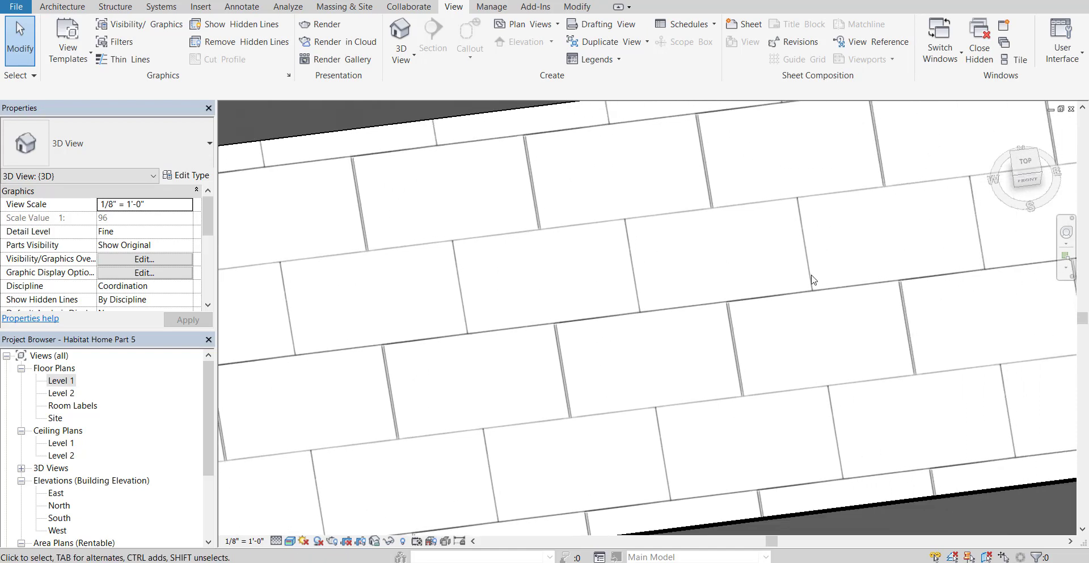
{"action": "middle_click_drag", "start_coordinate": [777, 309], "coordinate": [504, 244]}
{"action": "scroll", "coordinate": [481, 324], "scroll_direction": "up", "scroll_amount": 4}
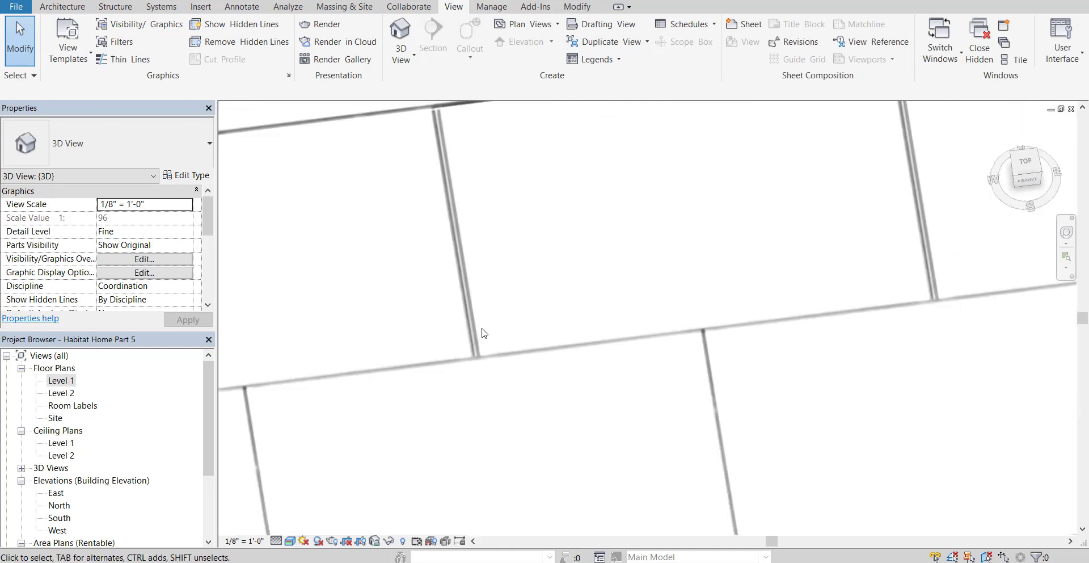
{"action": "scroll", "coordinate": [501, 359], "scroll_direction": "down", "scroll_amount": 4}
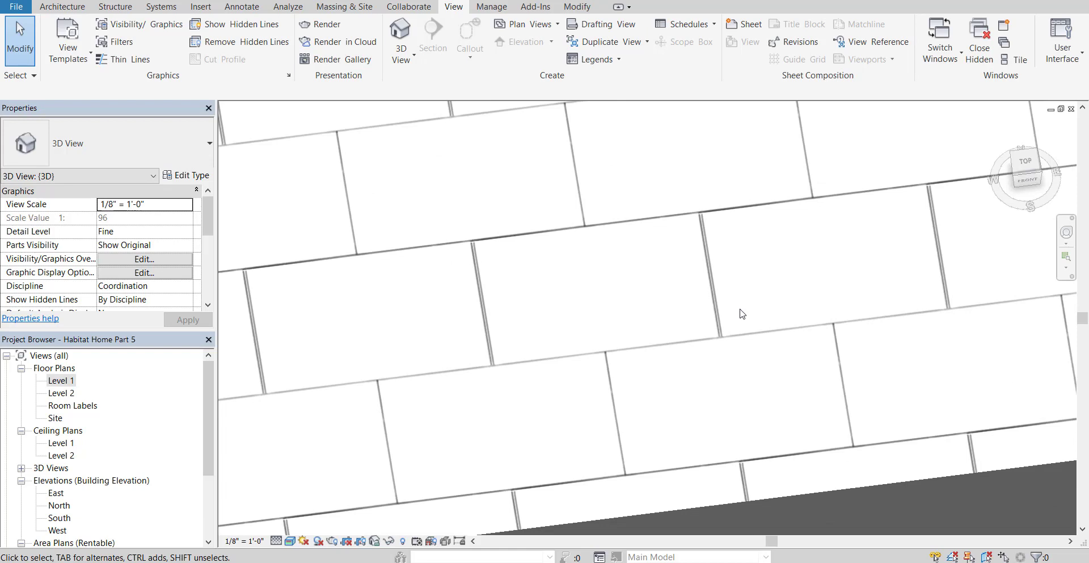
{"action": "scroll", "coordinate": [707, 223], "scroll_direction": "up", "scroll_amount": 3}
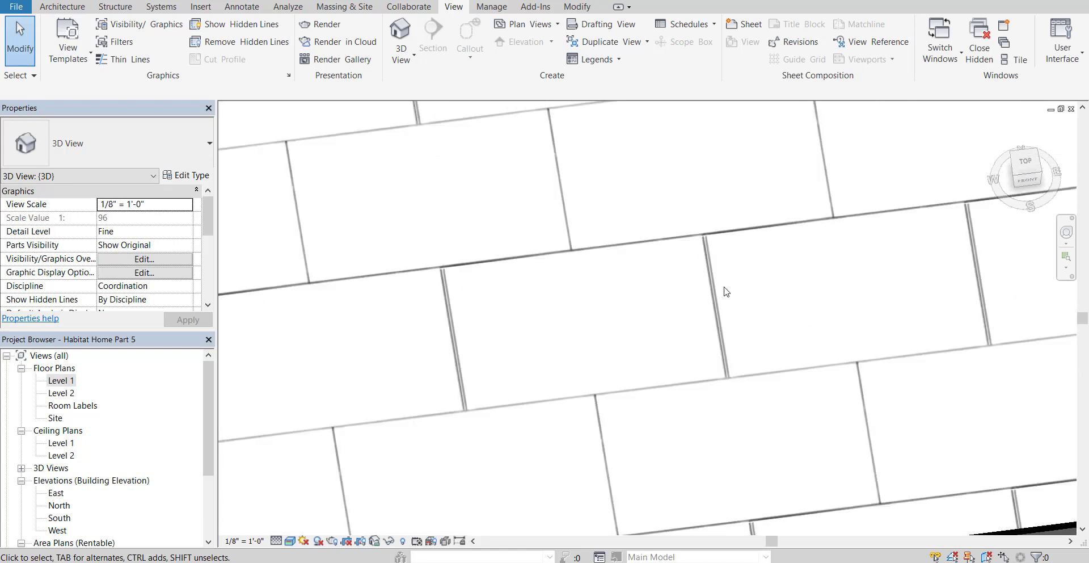
{"action": "scroll", "coordinate": [666, 341], "scroll_direction": "down", "scroll_amount": 2}
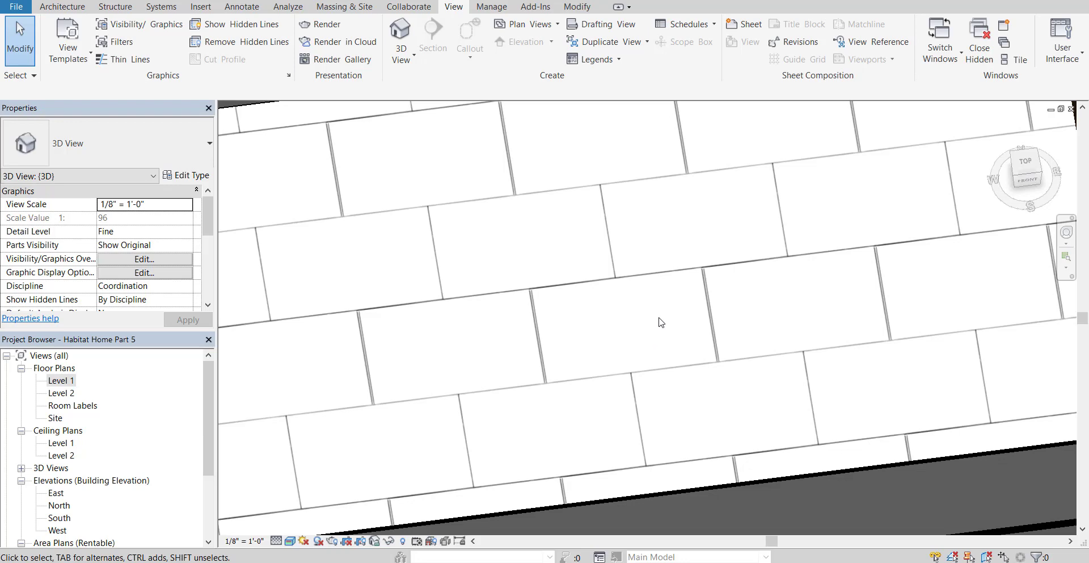
Step: Inspect the tile pattern at room scale and across all the tiled rooms of the house in 3D
{"action": "scroll", "coordinate": [661, 322], "scroll_direction": "down", "scroll_amount": 2}
{"action": "middle_click_drag", "start_coordinate": [603, 328], "coordinate": [723, 405]}
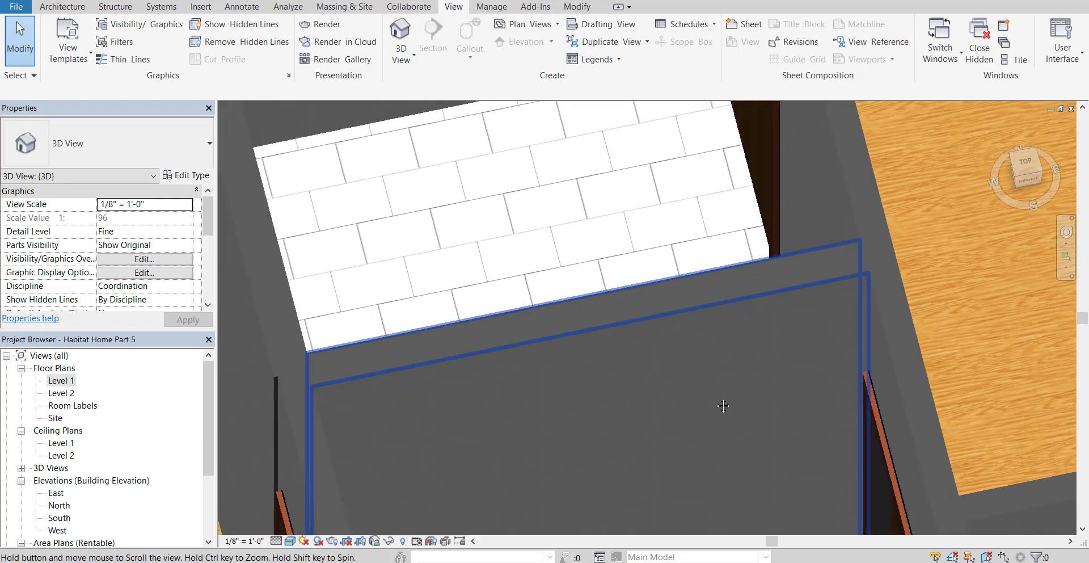
{"action": "scroll", "coordinate": [652, 386], "scroll_direction": "down", "scroll_amount": 3}
{"action": "scroll", "coordinate": [581, 327], "scroll_direction": "up", "scroll_amount": 2}
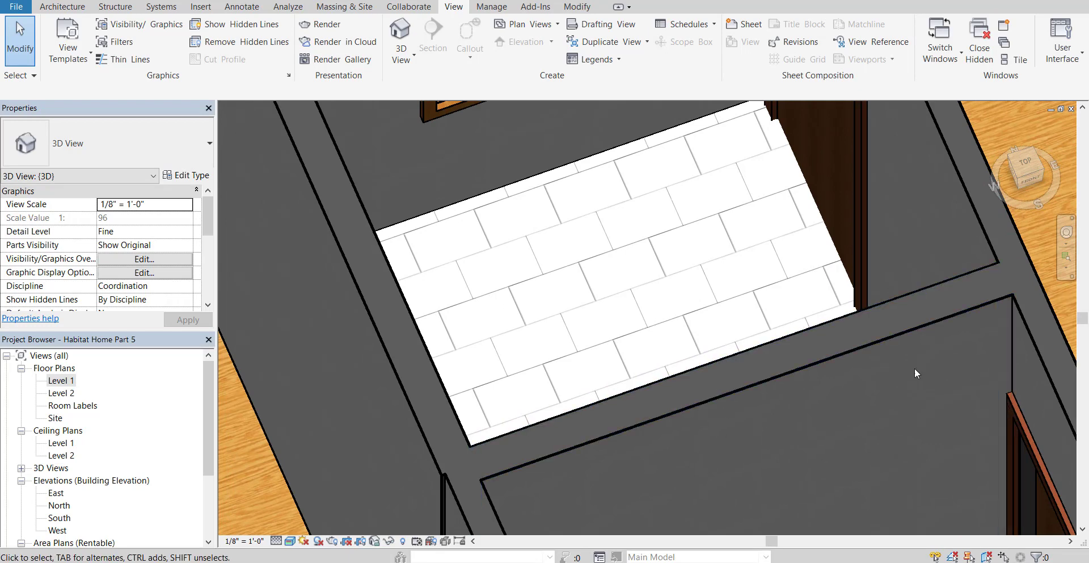
{"action": "scroll", "coordinate": [578, 409], "scroll_direction": "down", "scroll_amount": 4}
{"action": "scroll", "coordinate": [625, 478], "scroll_direction": "down", "scroll_amount": 2}
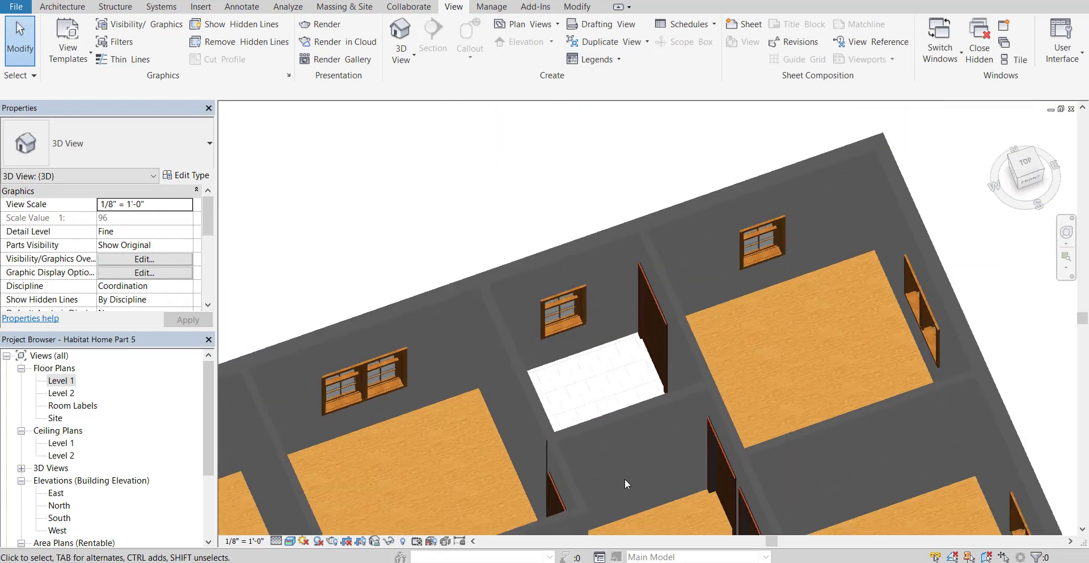
{"action": "middle_click_drag", "start_coordinate": [739, 468], "coordinate": [719, 192]}
{"action": "middle_click_drag", "start_coordinate": [778, 303], "coordinate": [710, 380], "text": "shift"}
{"action": "scroll", "coordinate": [710, 380], "scroll_direction": "down", "scroll_amount": 3}
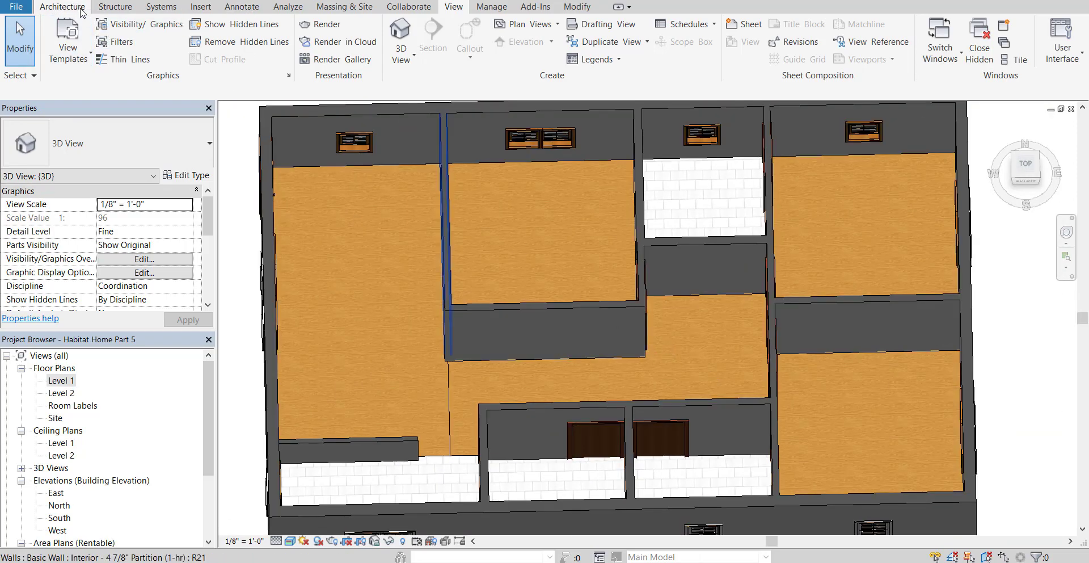
Step: Open the Level 1 floor plan and save the project while starting a new floor
{"action": "double_click", "coordinate": [57, 385]}
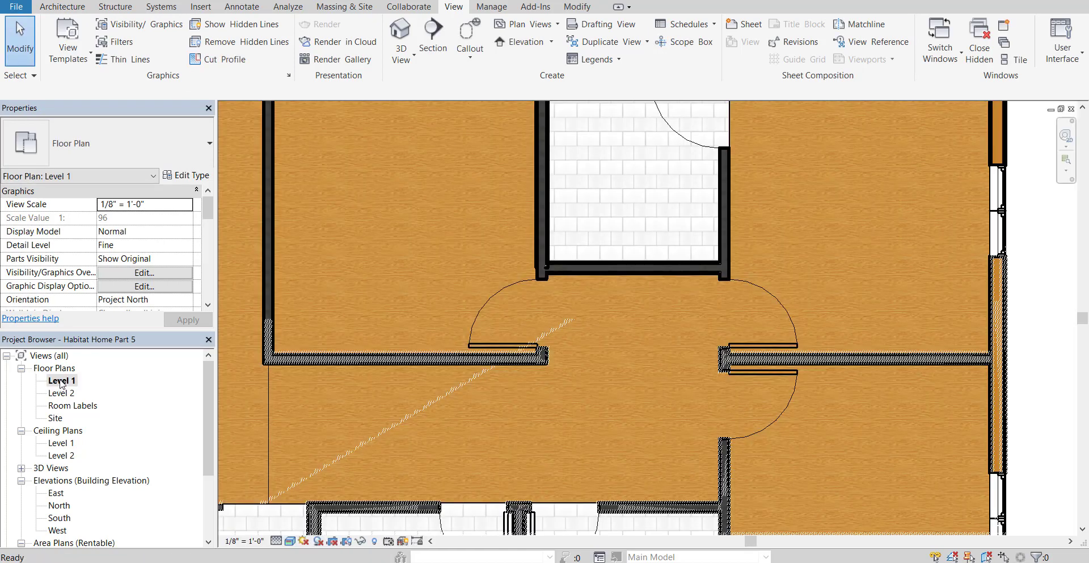
{"action": "left_click", "coordinate": [65, 8]}
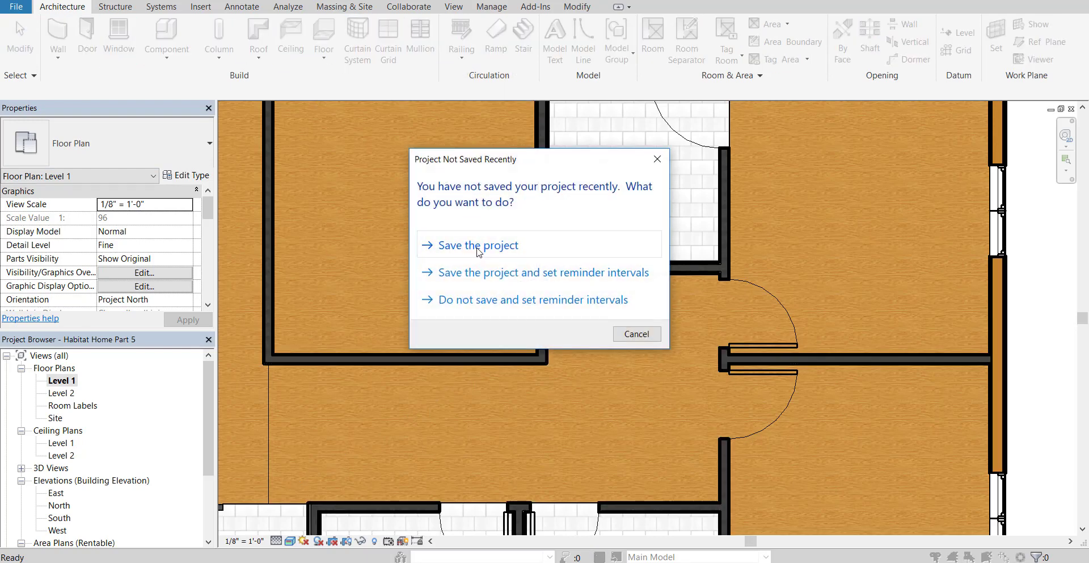
{"action": "left_click", "coordinate": [478, 245]}
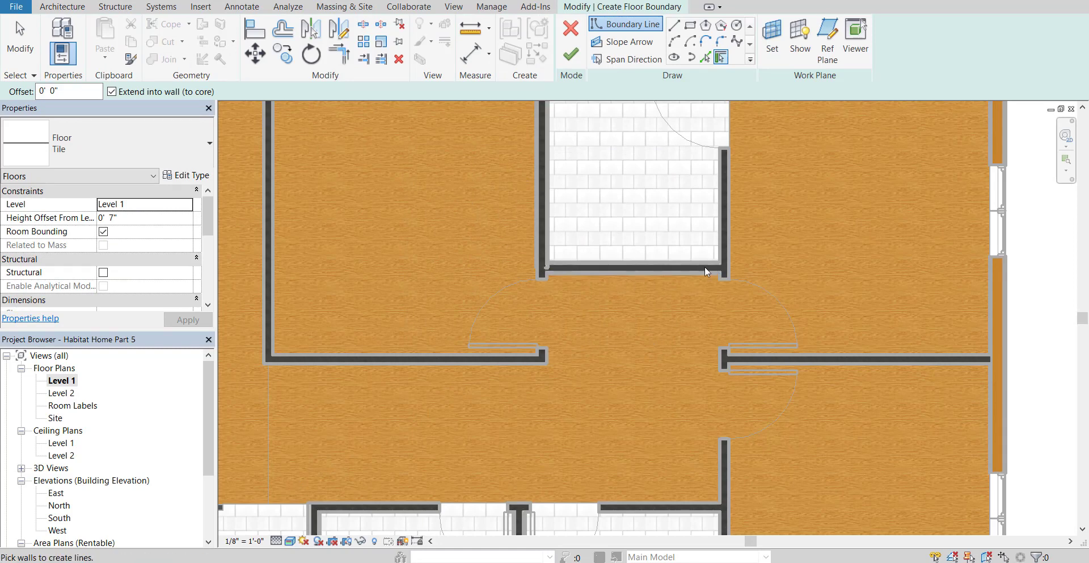
Step: Start the floor boundary with a straight line across the wall end at the upper middle bedroom's doorway
{"action": "scroll", "coordinate": [732, 255], "scroll_direction": "down", "scroll_amount": 3}
{"action": "middle_click_drag", "start_coordinate": [801, 274], "coordinate": [757, 250]}
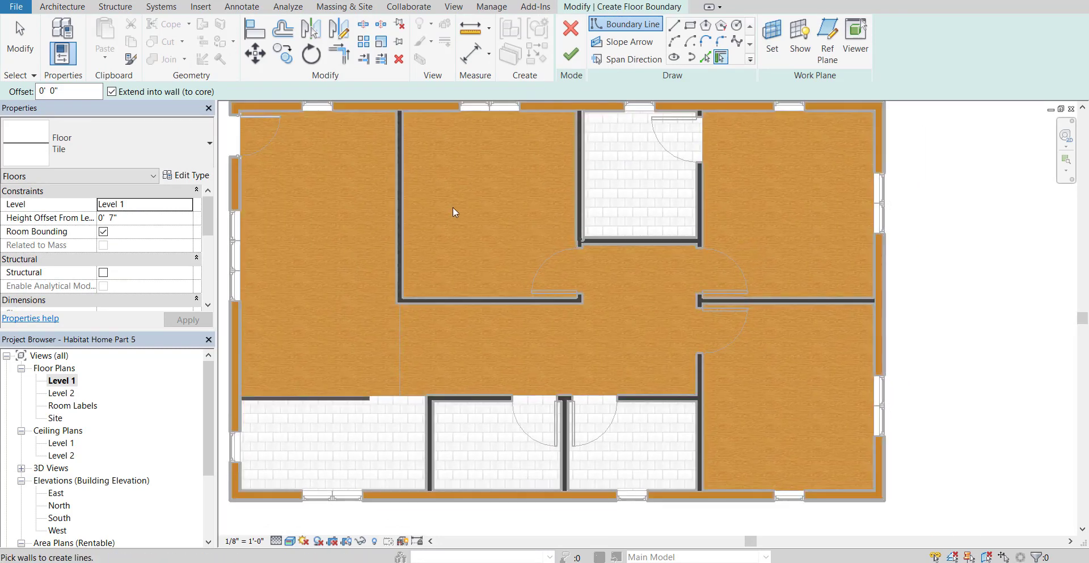
{"action": "scroll", "coordinate": [483, 245], "scroll_direction": "up", "scroll_amount": 4}
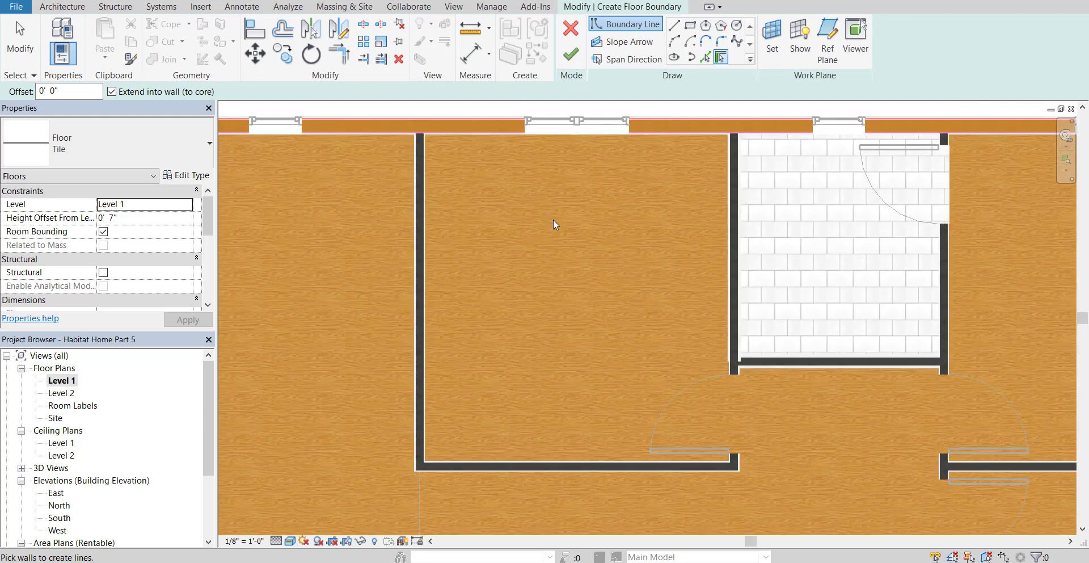
{"action": "scroll", "coordinate": [555, 220], "scroll_direction": "up", "scroll_amount": 1}
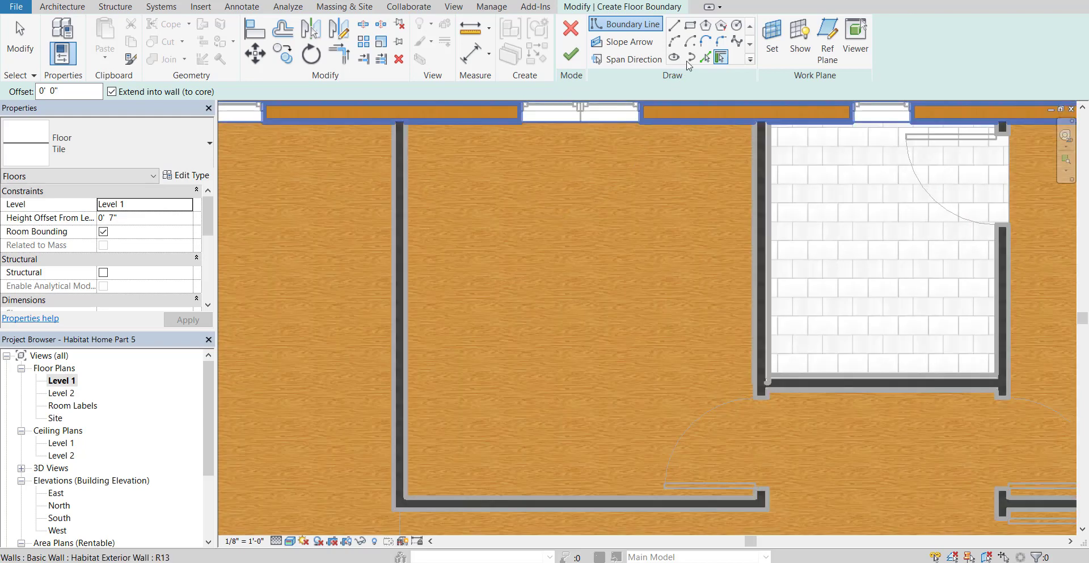
{"action": "left_click", "coordinate": [674, 25]}
{"action": "scroll", "coordinate": [783, 431], "scroll_direction": "up", "scroll_amount": 5}
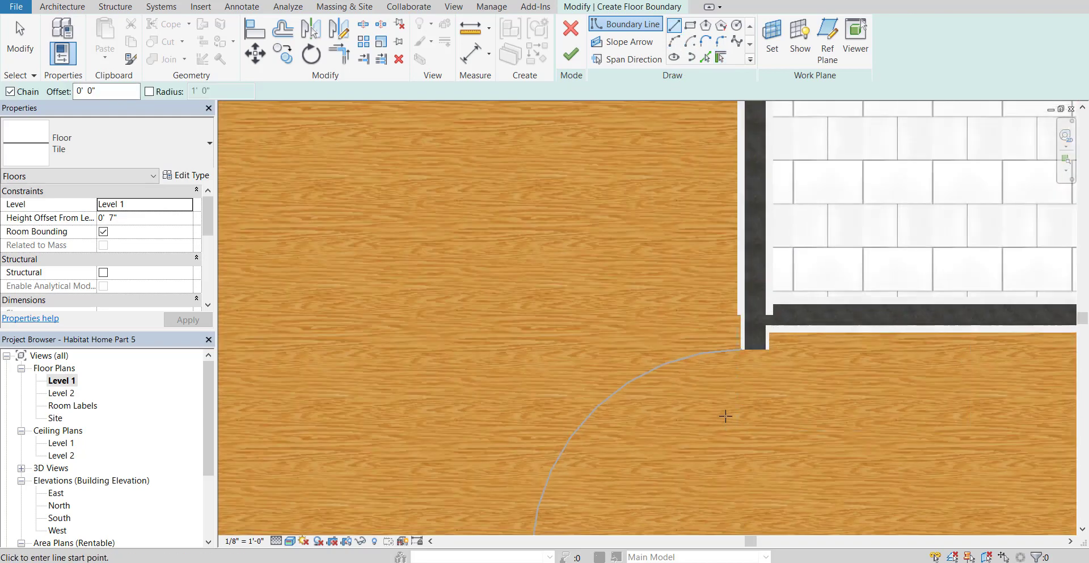
{"action": "left_click", "coordinate": [791, 317]}
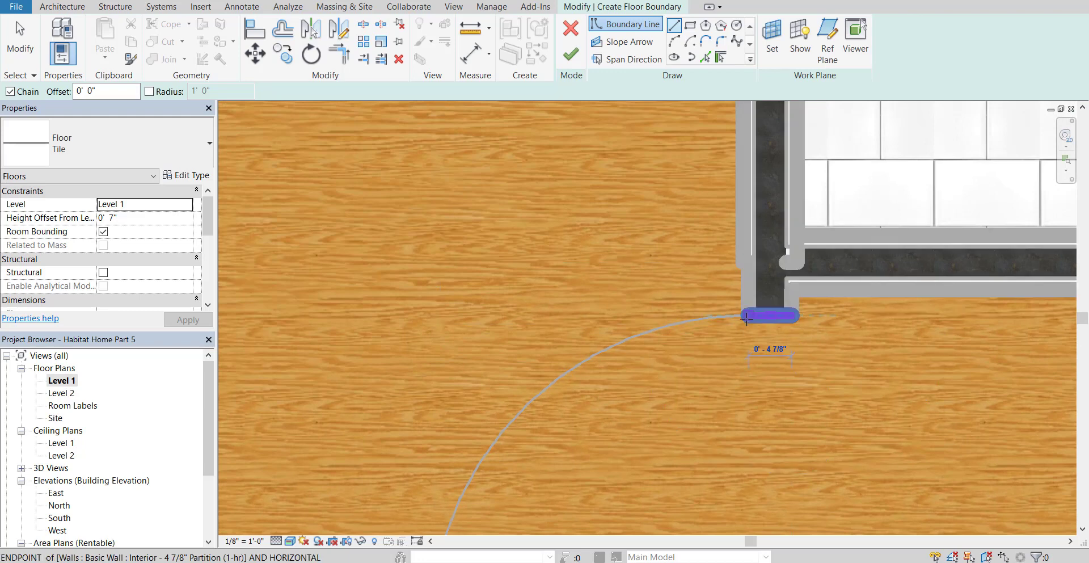
{"action": "left_click", "coordinate": [749, 315]}
Step: Continue the boundary up the partition beside the tiled room and along the exterior wall to the bedroom's opposite corner
{"action": "scroll", "coordinate": [636, 216], "scroll_direction": "down", "scroll_amount": 1}
{"action": "scroll", "coordinate": [641, 229], "scroll_direction": "down", "scroll_amount": 3}
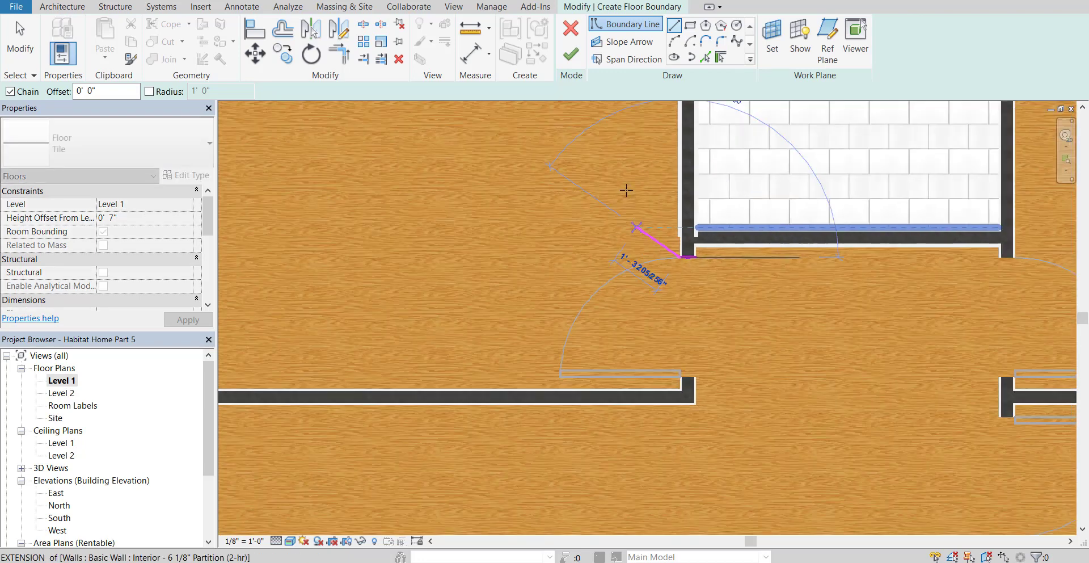
{"action": "middle_click_drag", "start_coordinate": [630, 189], "coordinate": [634, 414]}
{"action": "middle_click_drag", "start_coordinate": [687, 153], "coordinate": [682, 214]}
{"action": "scroll", "coordinate": [681, 214], "scroll_direction": "up", "scroll_amount": 5}
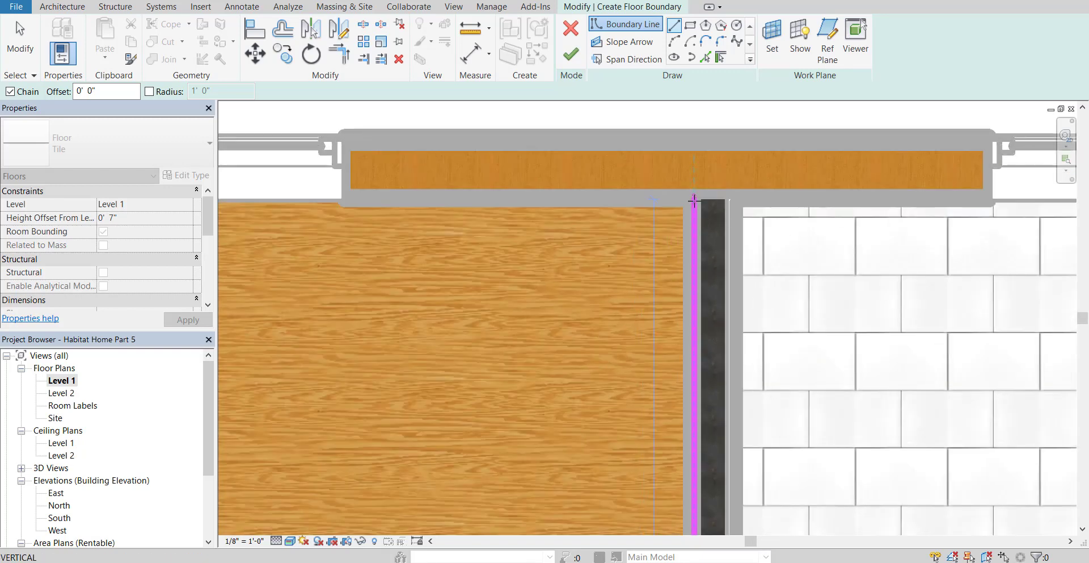
{"action": "left_click", "coordinate": [695, 206]}
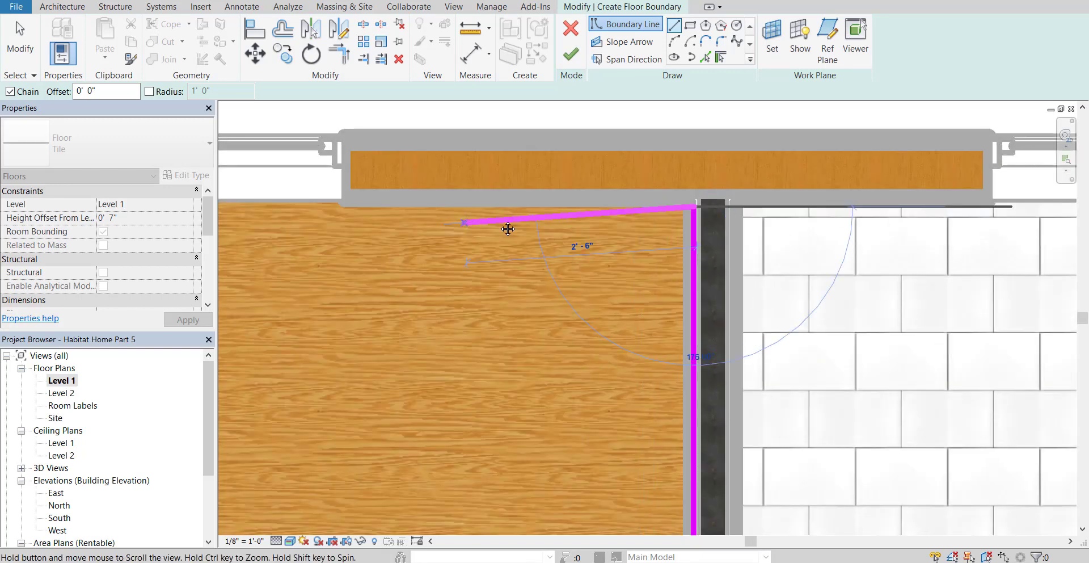
{"action": "middle_click_drag", "start_coordinate": [507, 228], "coordinate": [899, 211]}
{"action": "middle_click_drag", "start_coordinate": [431, 228], "coordinate": [852, 224]}
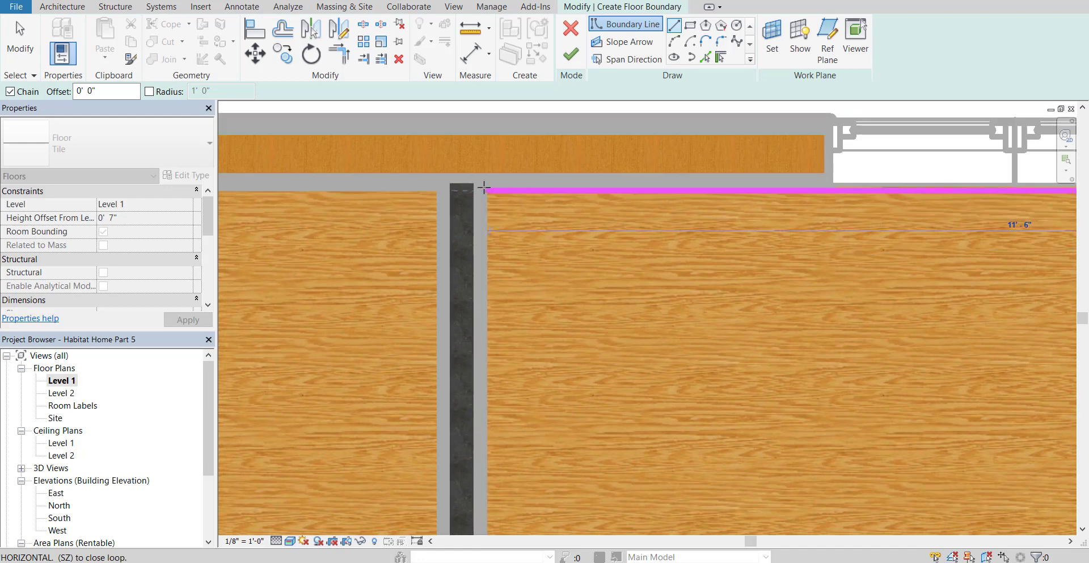
{"action": "left_click", "coordinate": [484, 186]}
Step: Trace the bedroom's remaining two walls and the door opening to close the boundary loop
{"action": "scroll", "coordinate": [525, 419], "scroll_direction": "up", "scroll_amount": 2}
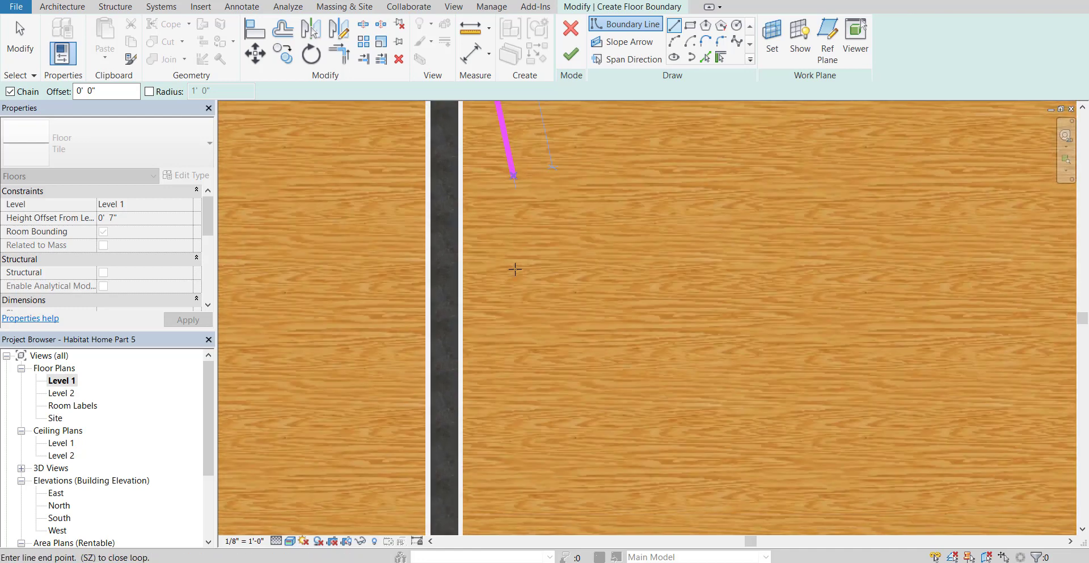
{"action": "scroll", "coordinate": [511, 375], "scroll_direction": "down", "scroll_amount": 2}
{"action": "middle_click_drag", "start_coordinate": [551, 472], "coordinate": [475, 146]}
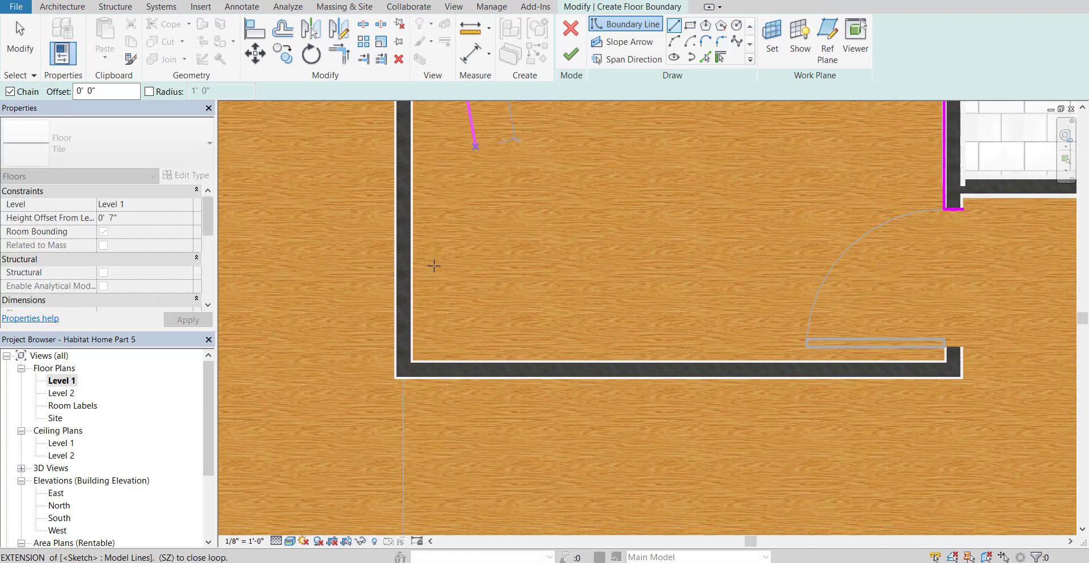
{"action": "left_click", "coordinate": [414, 359]}
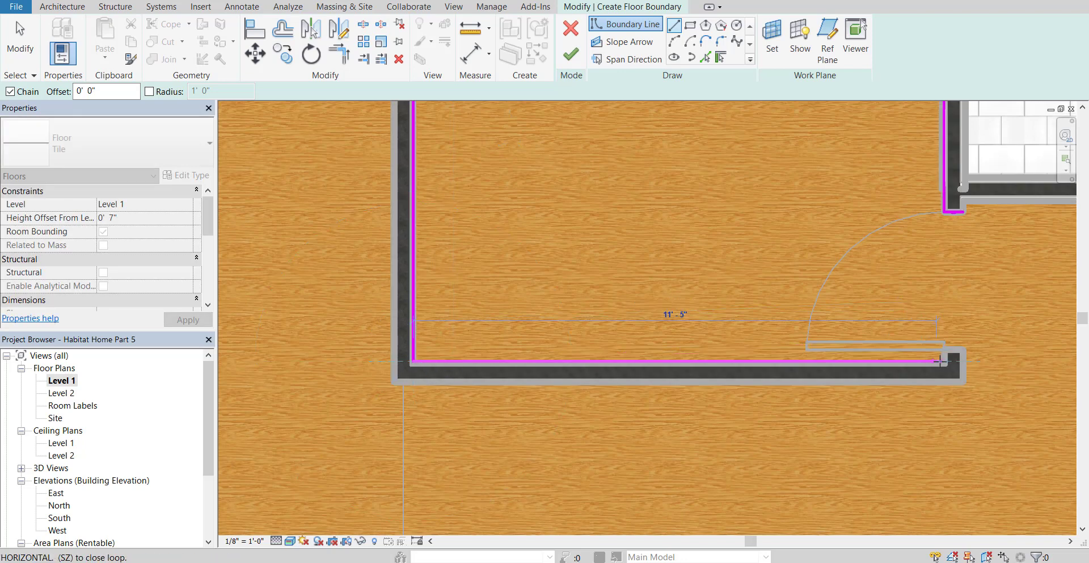
{"action": "left_click", "coordinate": [942, 360]}
{"action": "left_click", "coordinate": [941, 350]}
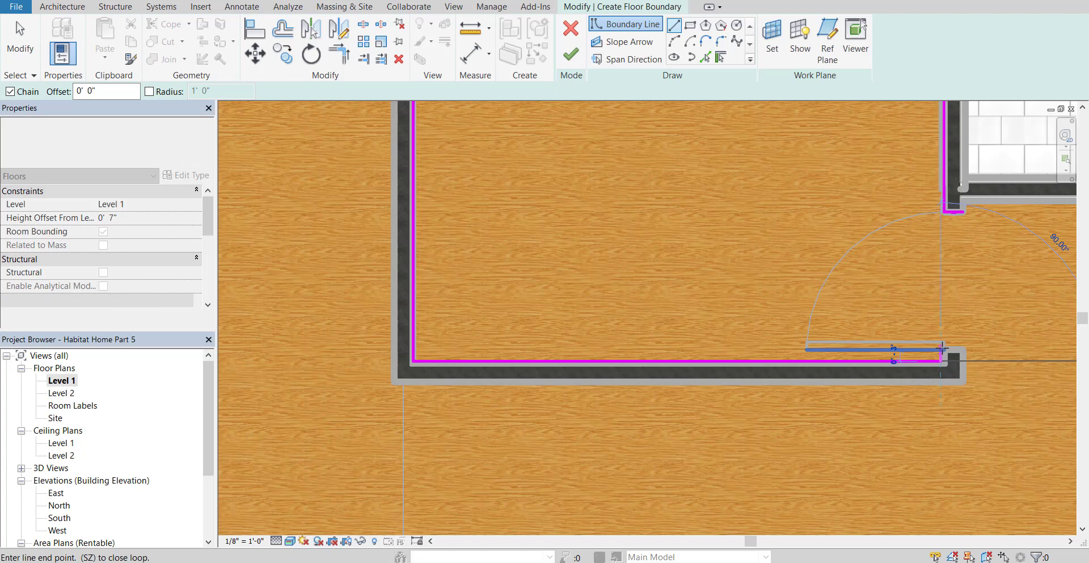
{"action": "left_click", "coordinate": [962, 350]}
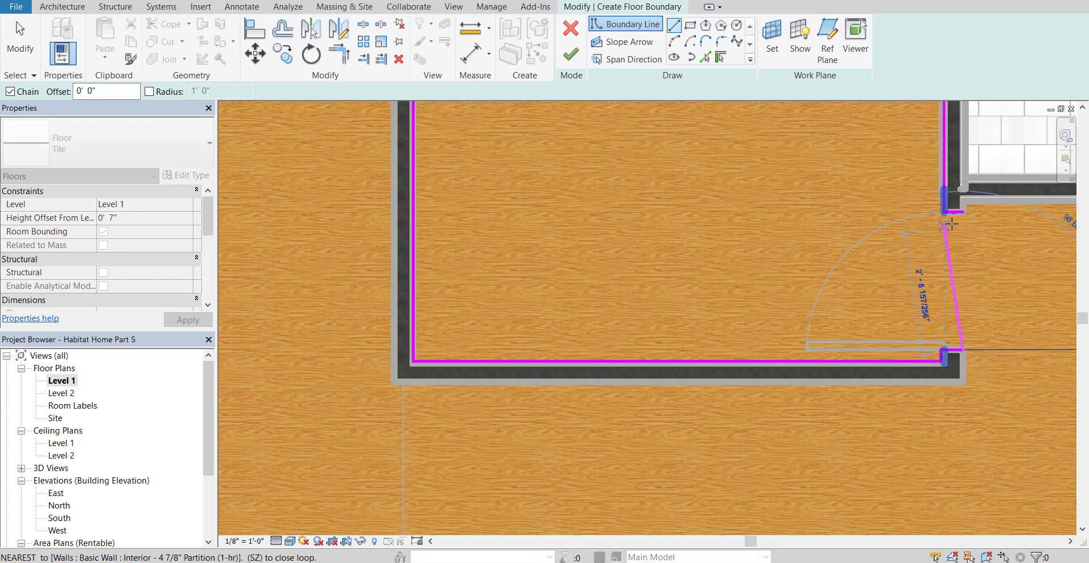
{"action": "left_click", "coordinate": [962, 213]}
Step: Set the Level 1 plan view to the Wireframe visual style and Coarse detail level
{"action": "middle_click_drag", "start_coordinate": [996, 301], "coordinate": [734, 375]}
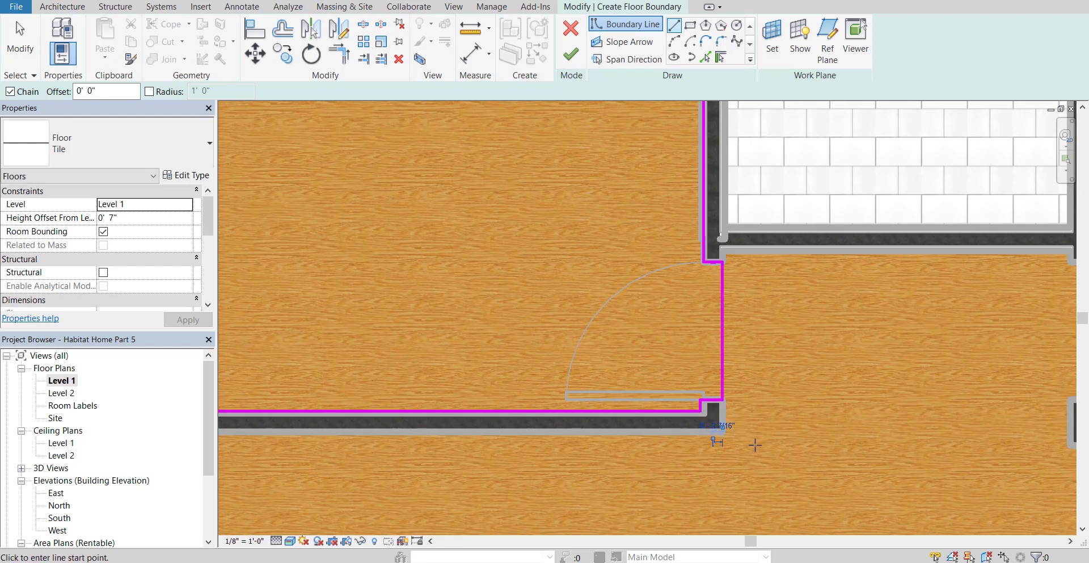
{"action": "scroll", "coordinate": [760, 439], "scroll_direction": "down", "scroll_amount": 1}
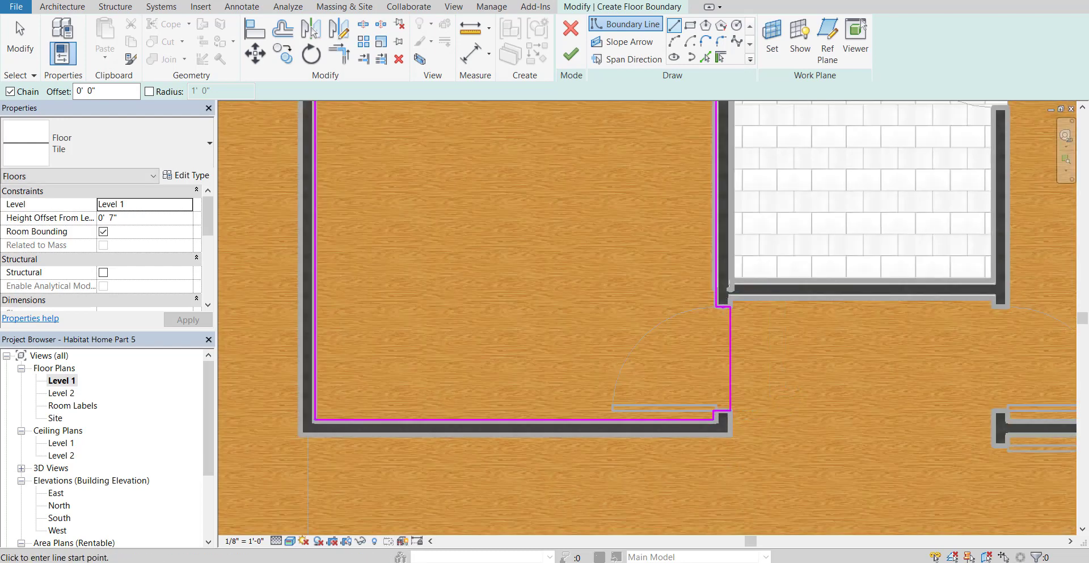
{"action": "middle_click_drag", "start_coordinate": [881, 392], "coordinate": [480, 400]}
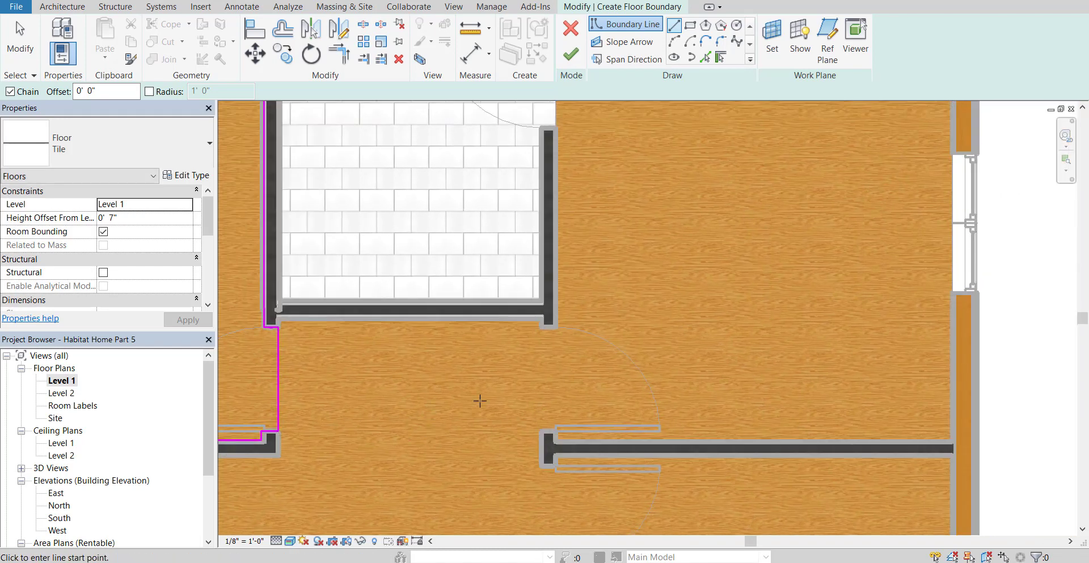
{"action": "left_click", "coordinate": [291, 541]}
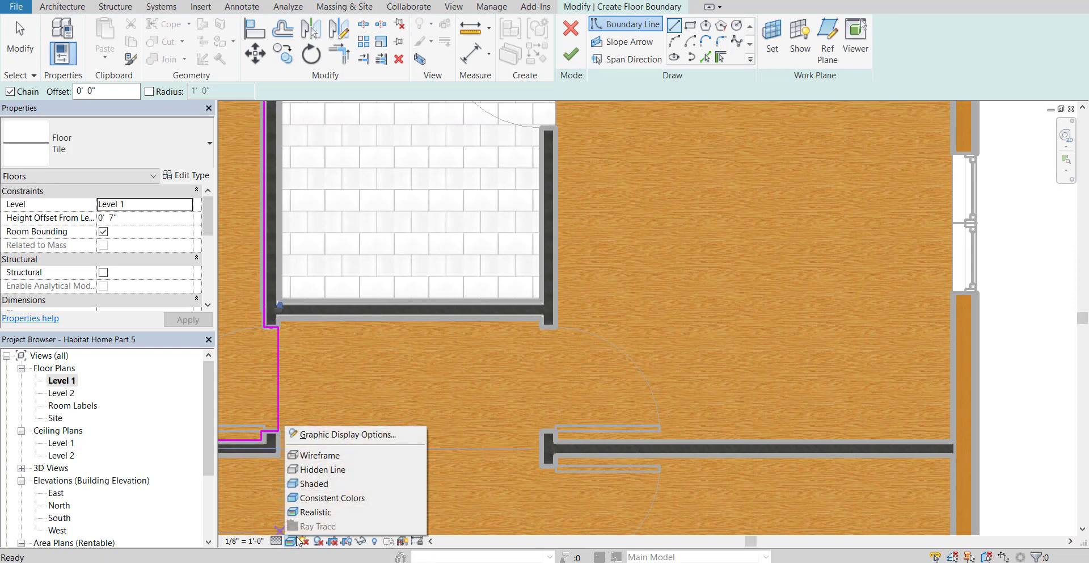
{"action": "left_click", "coordinate": [319, 452]}
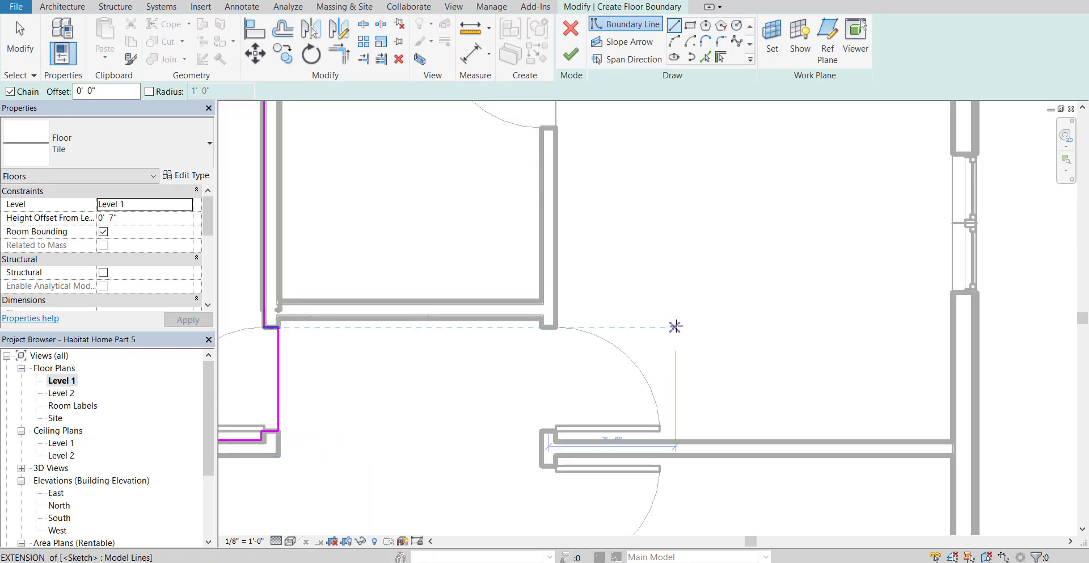
{"action": "middle_click_drag", "start_coordinate": [612, 321], "coordinate": [658, 416]}
{"action": "left_click", "coordinate": [289, 540]}
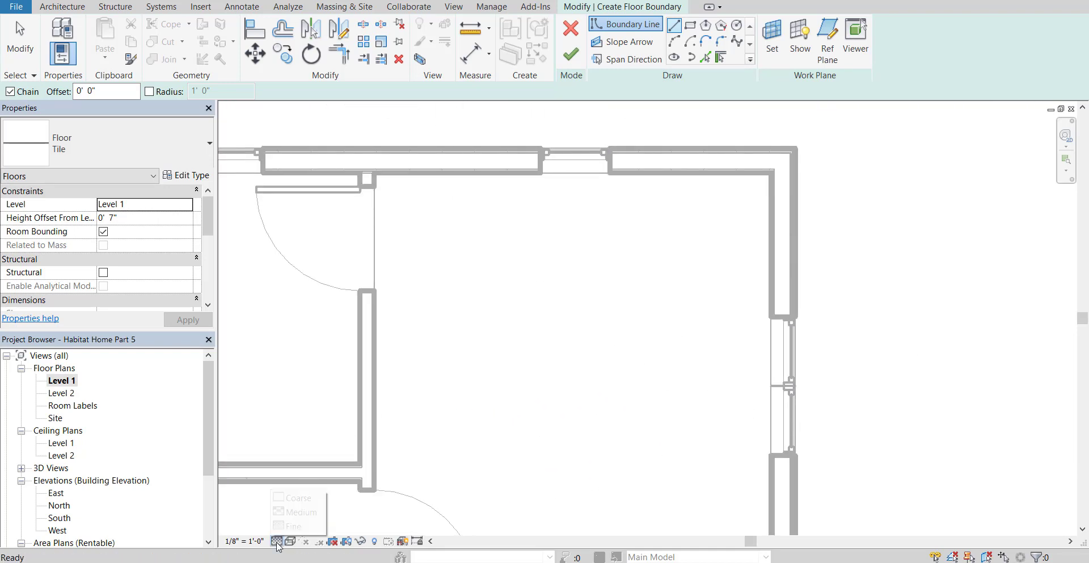
{"action": "left_click", "coordinate": [298, 498]}
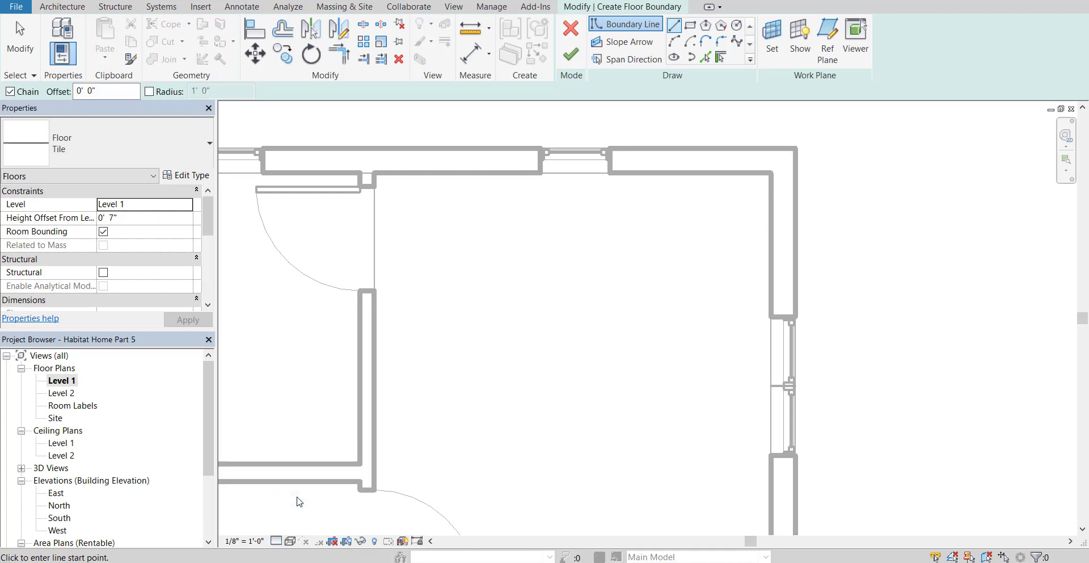
Step: Trace the upper right bedroom's floor boundary along the inner faces of its two exterior walls
{"action": "middle_click_drag", "start_coordinate": [668, 194], "coordinate": [596, 268]}
{"action": "scroll", "coordinate": [588, 268], "scroll_direction": "up", "scroll_amount": 1}
{"action": "scroll", "coordinate": [526, 273], "scroll_direction": "up", "scroll_amount": 1}
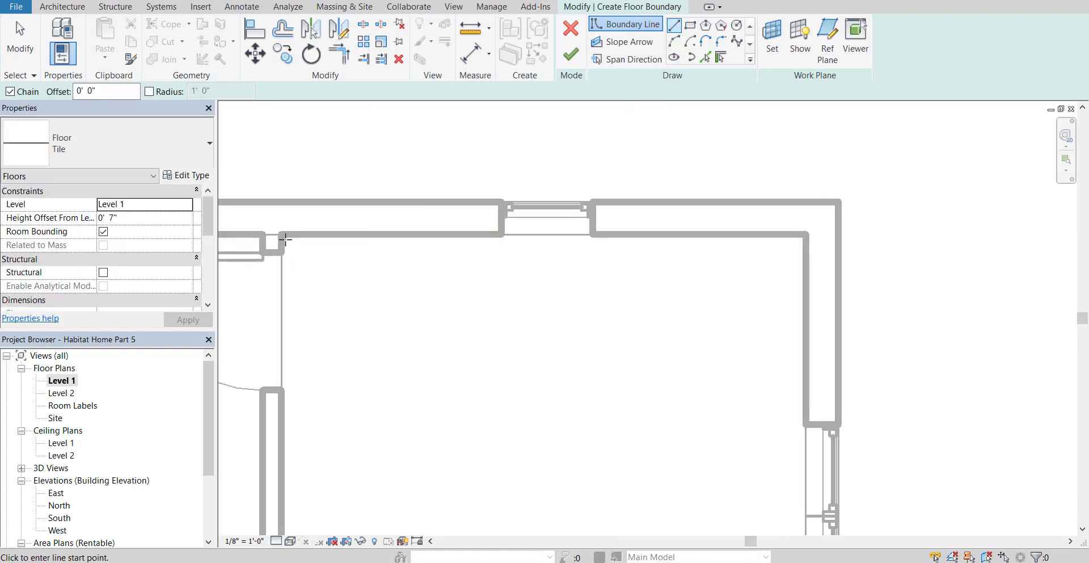
{"action": "left_click", "coordinate": [281, 234]}
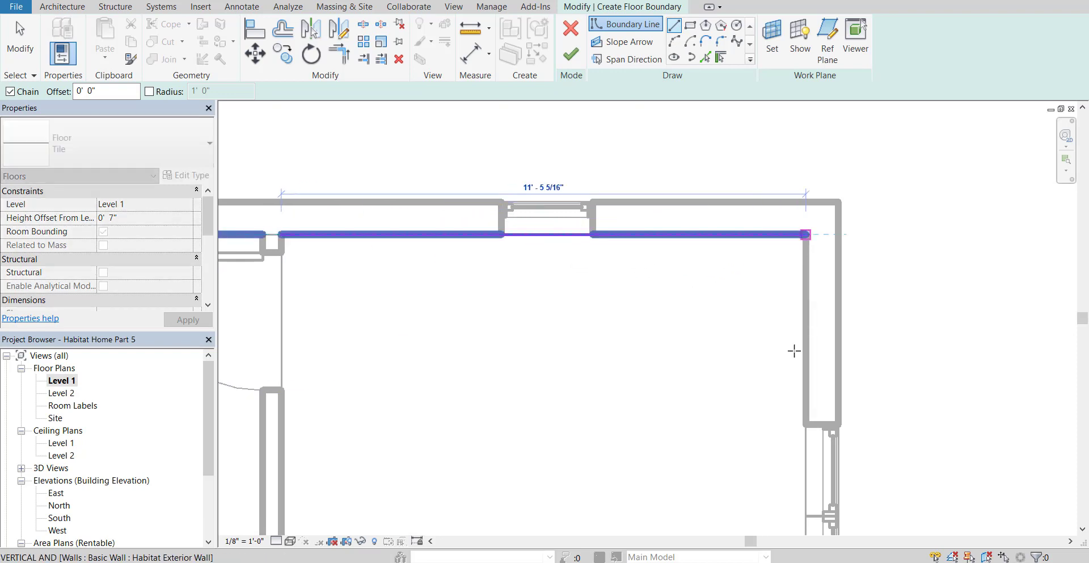
{"action": "middle_click_drag", "start_coordinate": [724, 443], "coordinate": [675, 182]}
{"action": "middle_click_drag", "start_coordinate": [668, 513], "coordinate": [709, 316]}
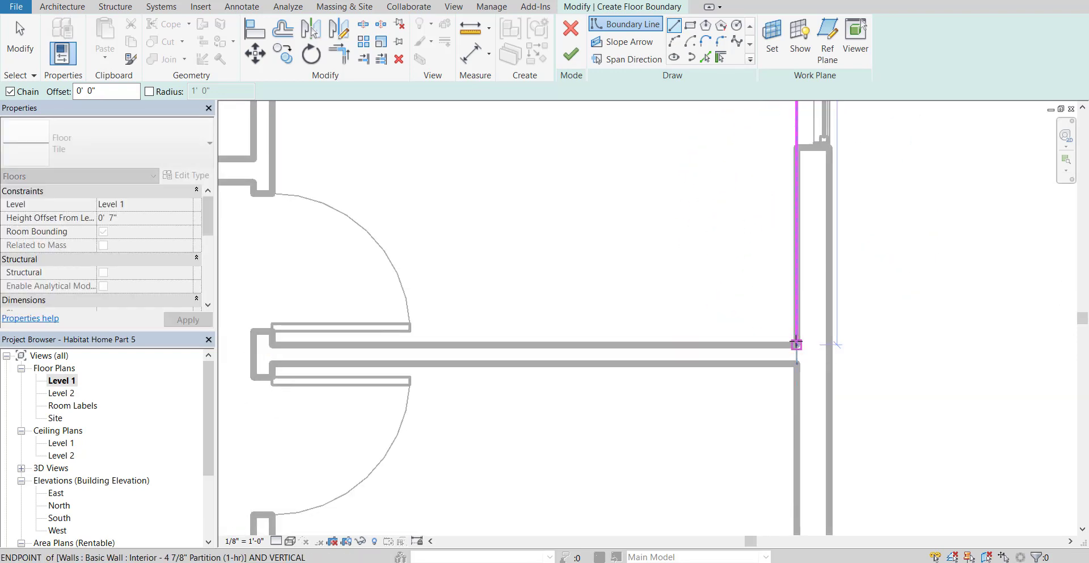
{"action": "left_click", "coordinate": [796, 344]}
Step: Continue the boundary along the lower partition, around the hallway door opening and up the tiled room's wall to close the loop
{"action": "middle_click_drag", "start_coordinate": [343, 296], "coordinate": [556, 333]}
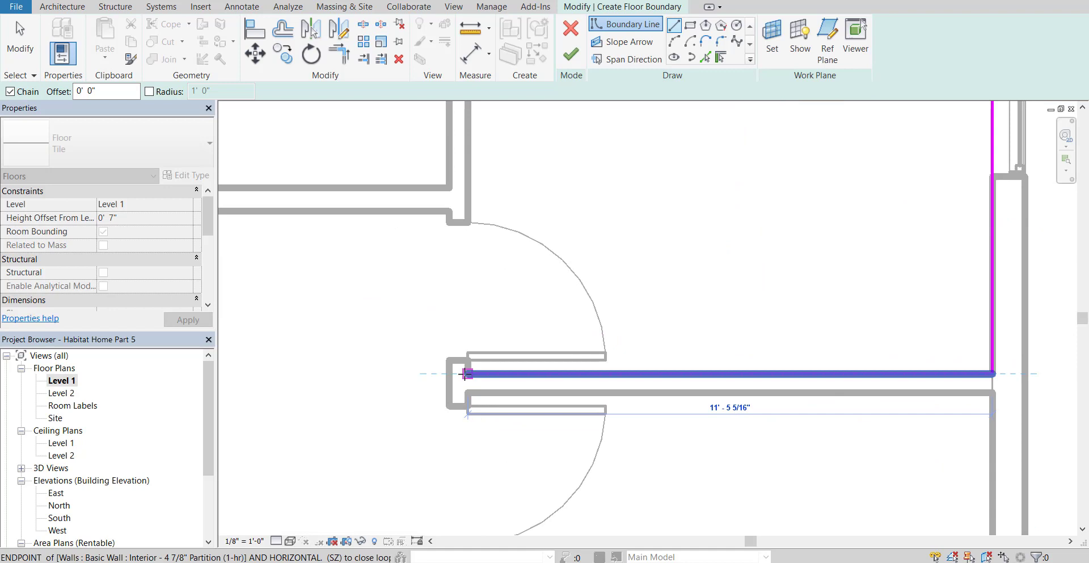
{"action": "left_click", "coordinate": [466, 374]}
{"action": "left_click", "coordinate": [467, 360]}
{"action": "left_click", "coordinate": [448, 360]}
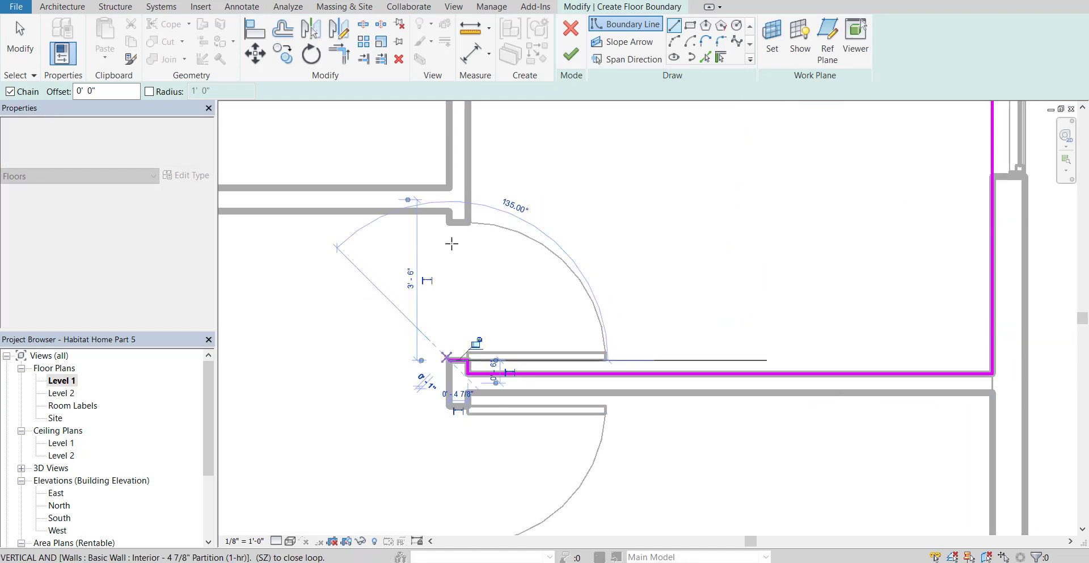
{"action": "left_click", "coordinate": [448, 223]}
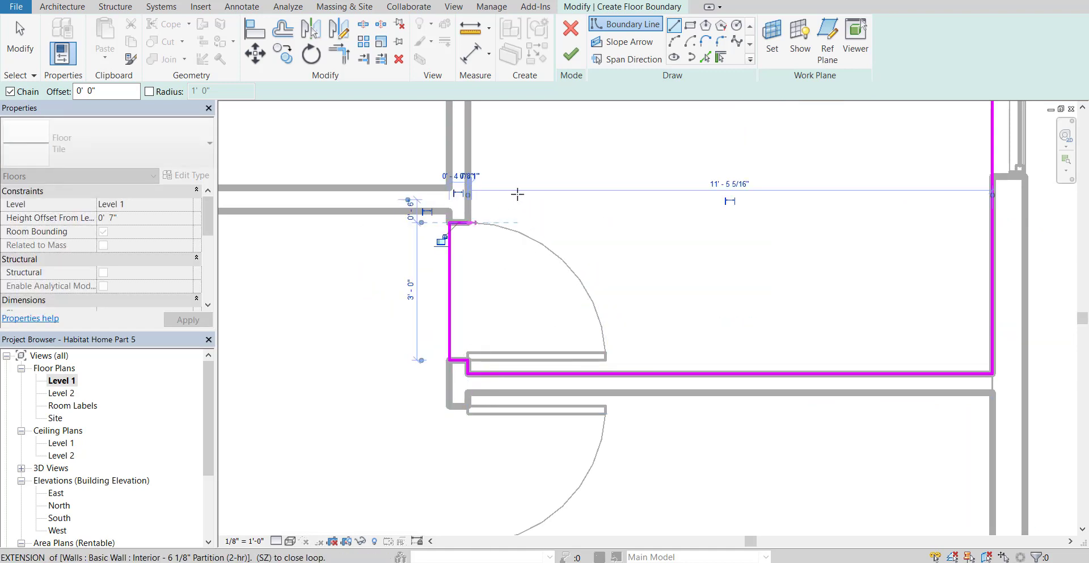
{"action": "middle_click_drag", "start_coordinate": [558, 262], "coordinate": [606, 476]}
{"action": "middle_click_drag", "start_coordinate": [514, 134], "coordinate": [564, 226]}
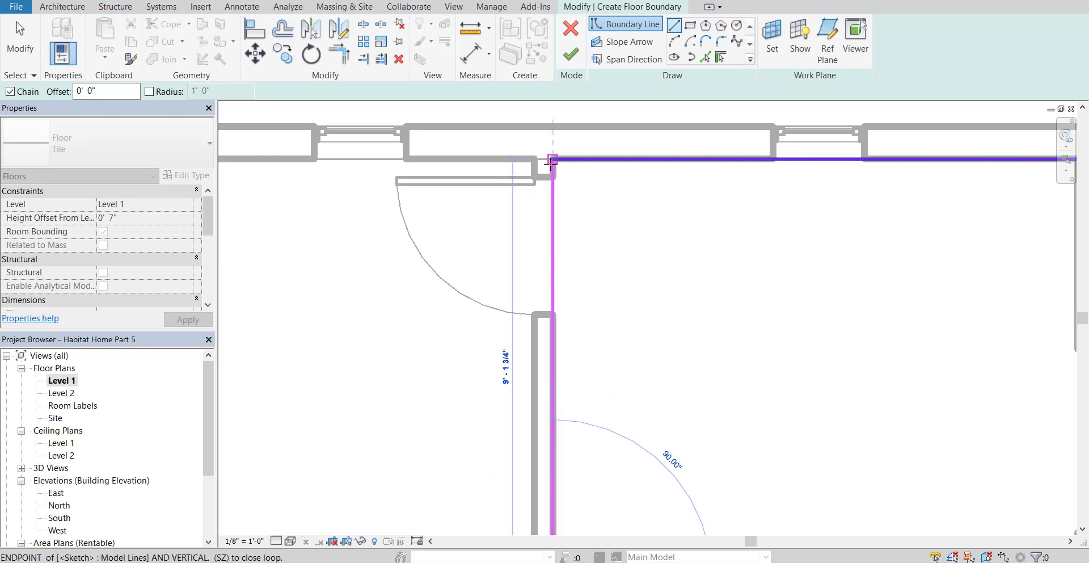
{"action": "left_click", "coordinate": [551, 160]}
Step: Check the upper right bedroom's boundary at the hallway doorway and the tiled room's door
{"action": "scroll", "coordinate": [599, 411], "scroll_direction": "up", "scroll_amount": 1}
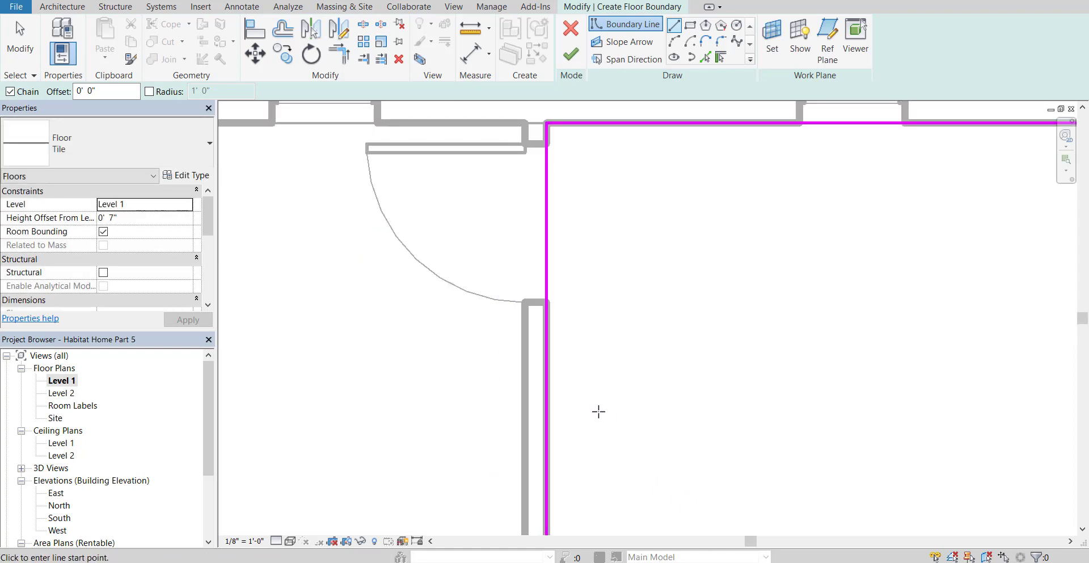
{"action": "scroll", "coordinate": [598, 411], "scroll_direction": "down", "scroll_amount": 3}
{"action": "middle_click_drag", "start_coordinate": [669, 462], "coordinate": [602, 202]}
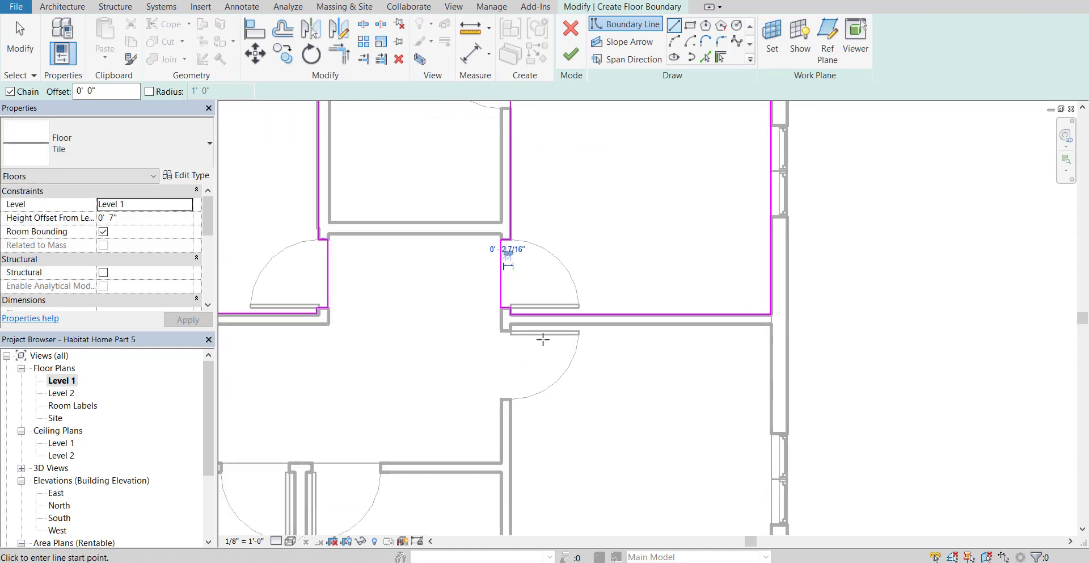
{"action": "middle_click_drag", "start_coordinate": [507, 213], "coordinate": [544, 354]}
{"action": "scroll", "coordinate": [553, 245], "scroll_direction": "up", "scroll_amount": 1}
{"action": "scroll", "coordinate": [542, 185], "scroll_direction": "up", "scroll_amount": 1}
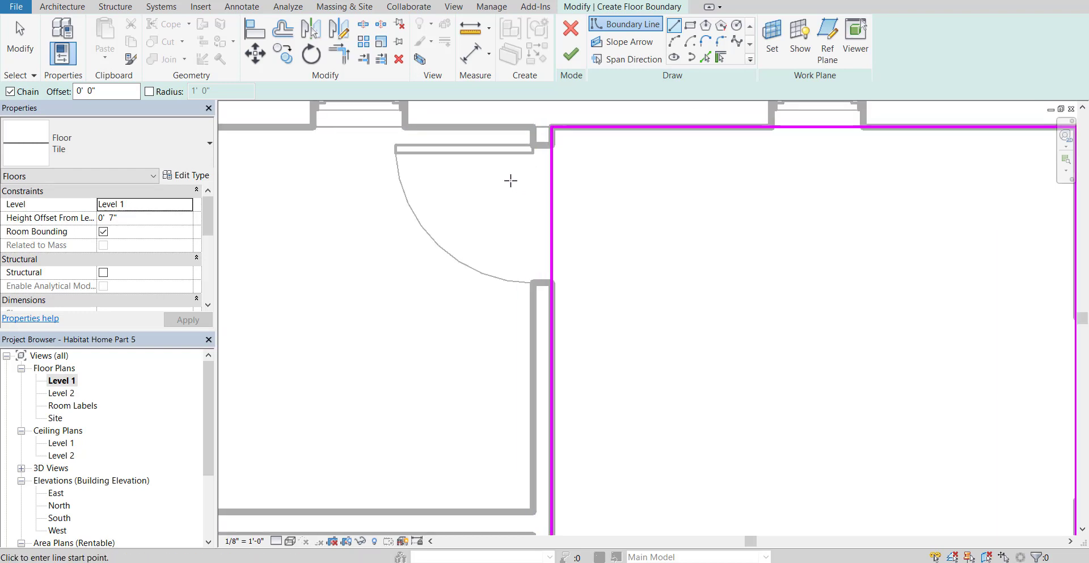
{"action": "scroll", "coordinate": [437, 340], "scroll_direction": "down", "scroll_amount": 1}
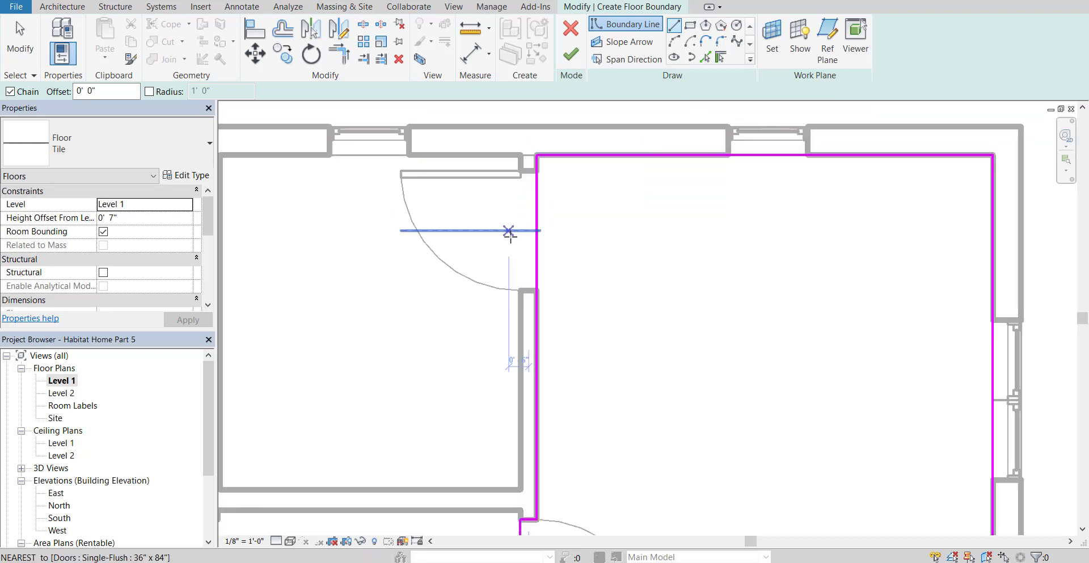
Step: Trace the lower right bedroom's floor boundary along the inner faces of its two exterior walls and the partition shared with the upper bedroom
{"action": "scroll", "coordinate": [622, 456], "scroll_direction": "down", "scroll_amount": 1}
{"action": "middle_click_drag", "start_coordinate": [648, 501], "coordinate": [624, 362]}
{"action": "scroll", "coordinate": [522, 256], "scroll_direction": "up", "scroll_amount": 1}
{"action": "middle_click_drag", "start_coordinate": [516, 360], "coordinate": [488, 193]}
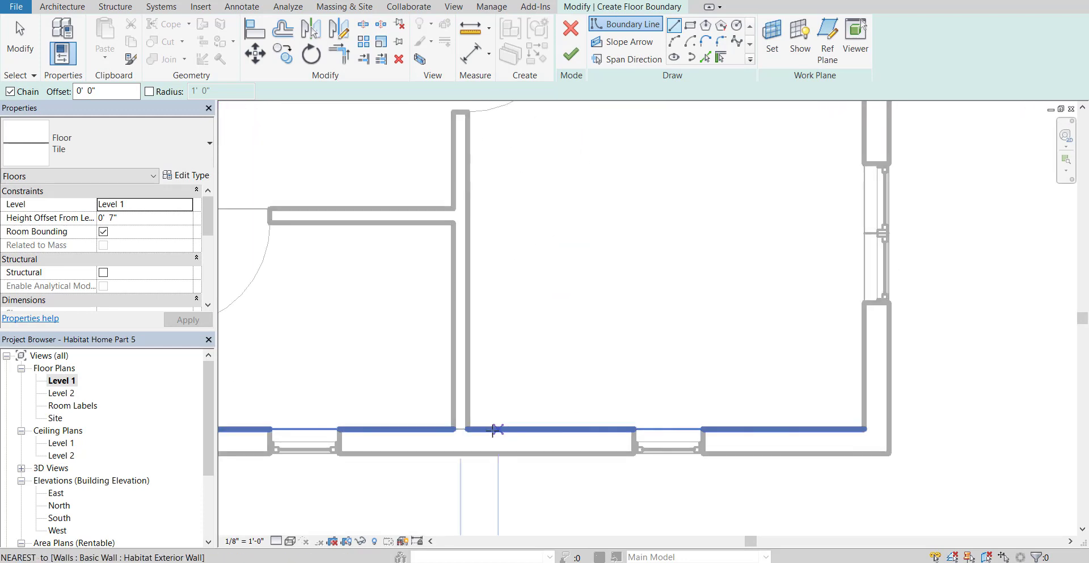
{"action": "left_click", "coordinate": [468, 429]}
{"action": "left_click", "coordinate": [861, 429]}
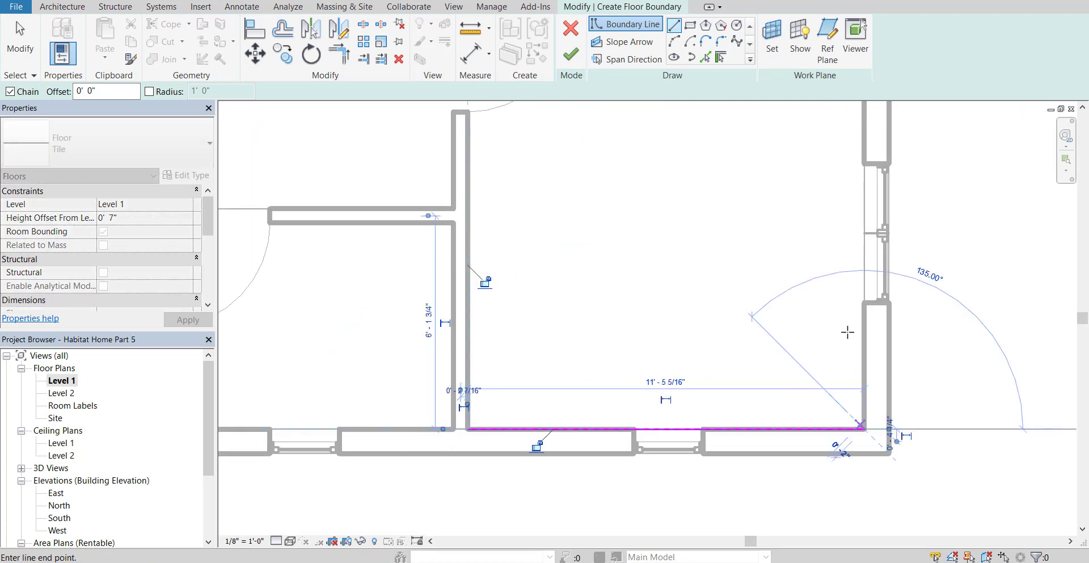
{"action": "middle_click_drag", "start_coordinate": [762, 208], "coordinate": [666, 486]}
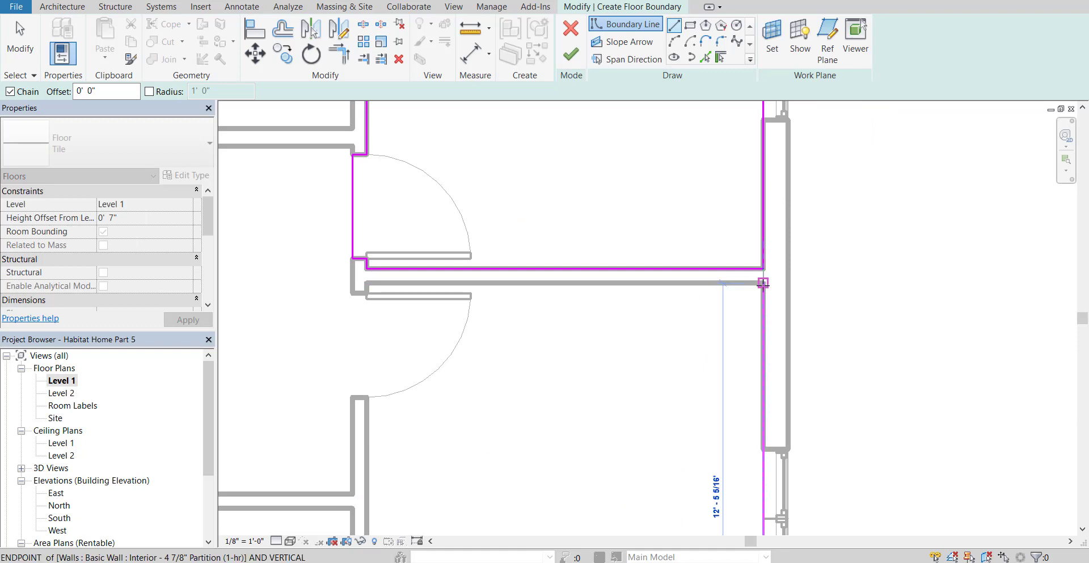
{"action": "left_click", "coordinate": [763, 282]}
{"action": "left_click", "coordinate": [366, 282]}
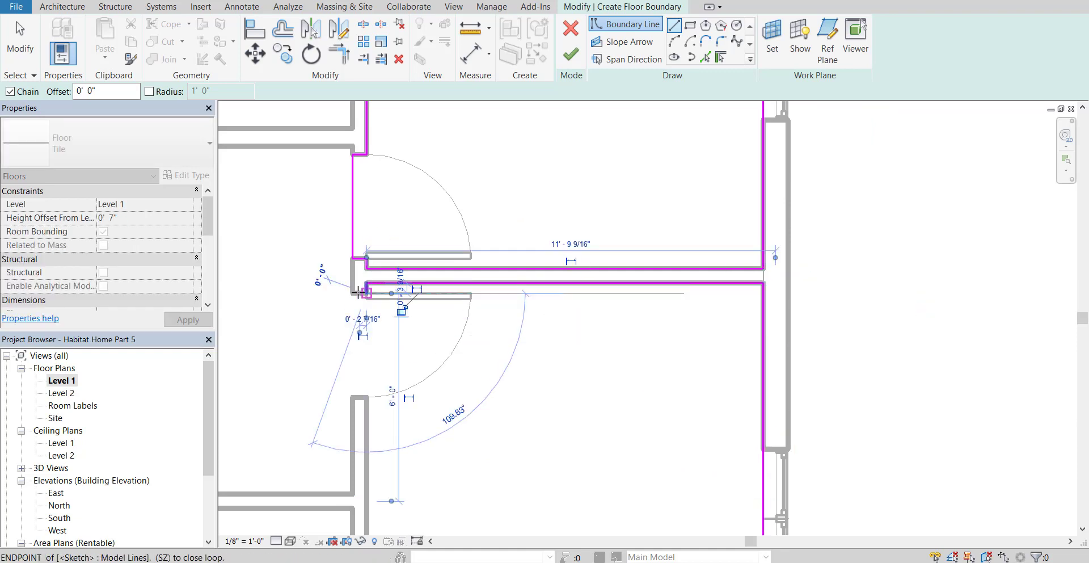
Step: Continue the boundary around the lower right bedroom's doorway opening and down its inner partition to close the loop
{"action": "left_click", "coordinate": [353, 293]}
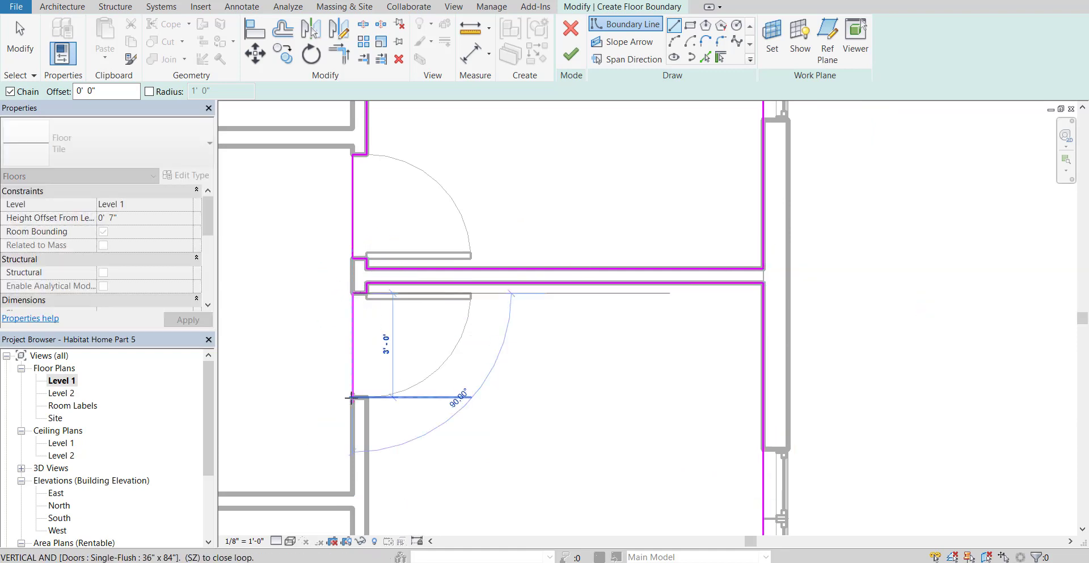
{"action": "left_click", "coordinate": [352, 397]}
{"action": "left_click", "coordinate": [366, 397]}
{"action": "middle_click_drag", "start_coordinate": [476, 479], "coordinate": [508, 201]}
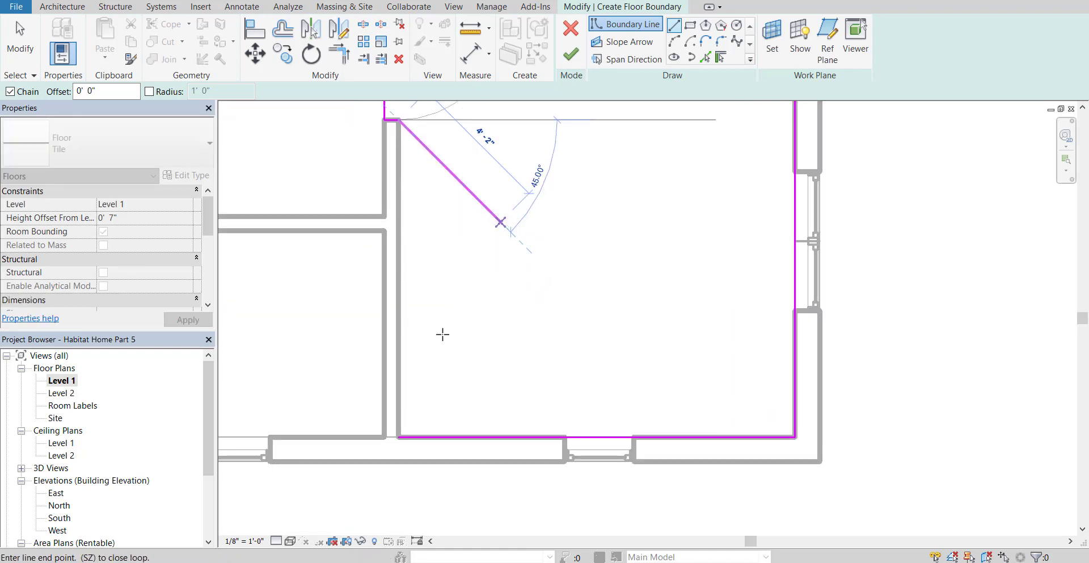
{"action": "left_click", "coordinate": [399, 437]}
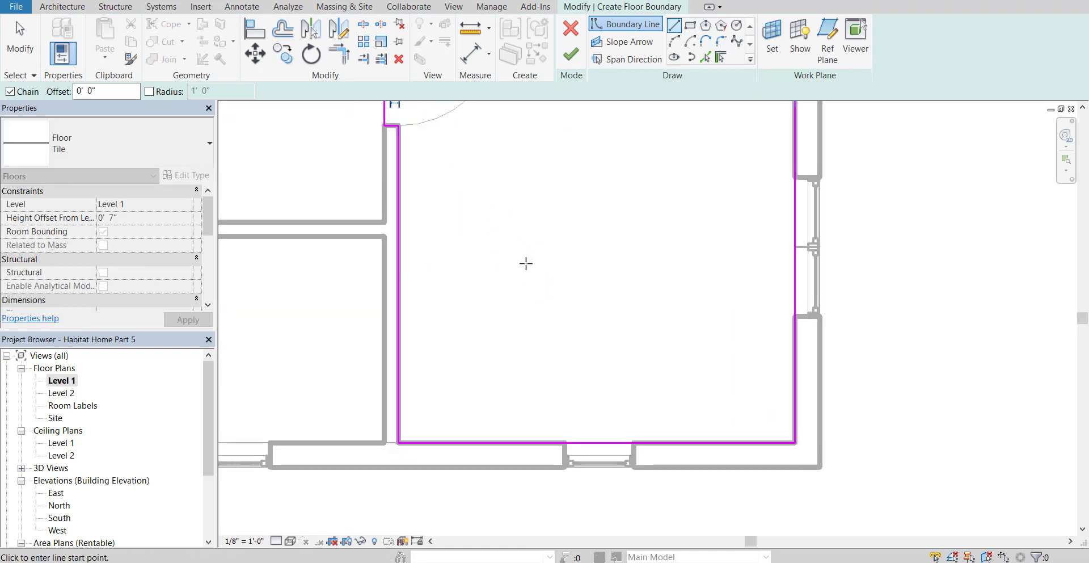
{"action": "middle_click_drag", "start_coordinate": [526, 261], "coordinate": [508, 380]}
{"action": "scroll", "coordinate": [508, 379], "scroll_direction": "down", "scroll_amount": 3}
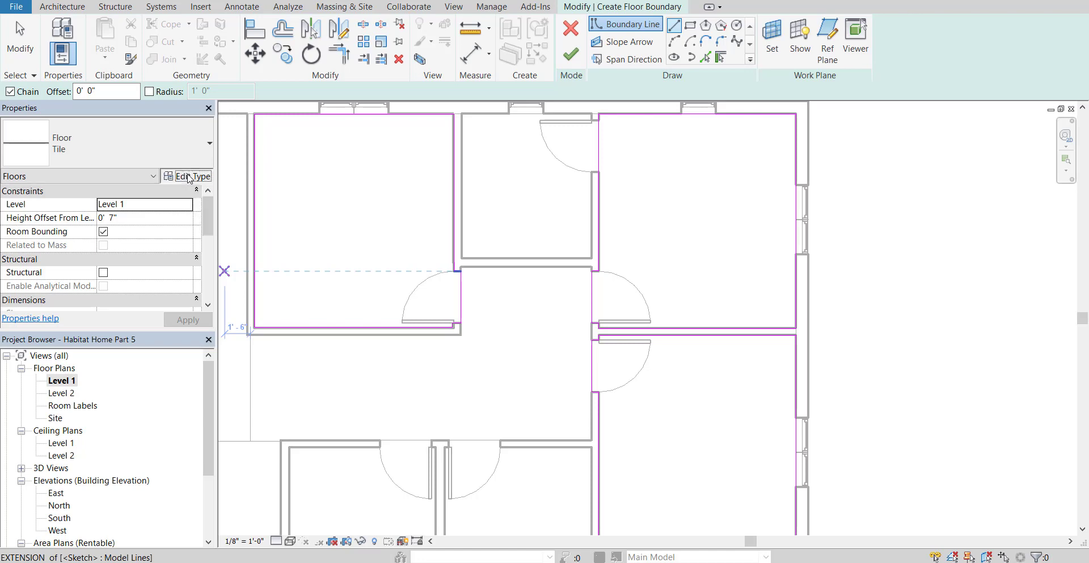
Step: Duplicate the Tile floor type under the name Carpet
{"action": "left_click", "coordinate": [189, 176]}
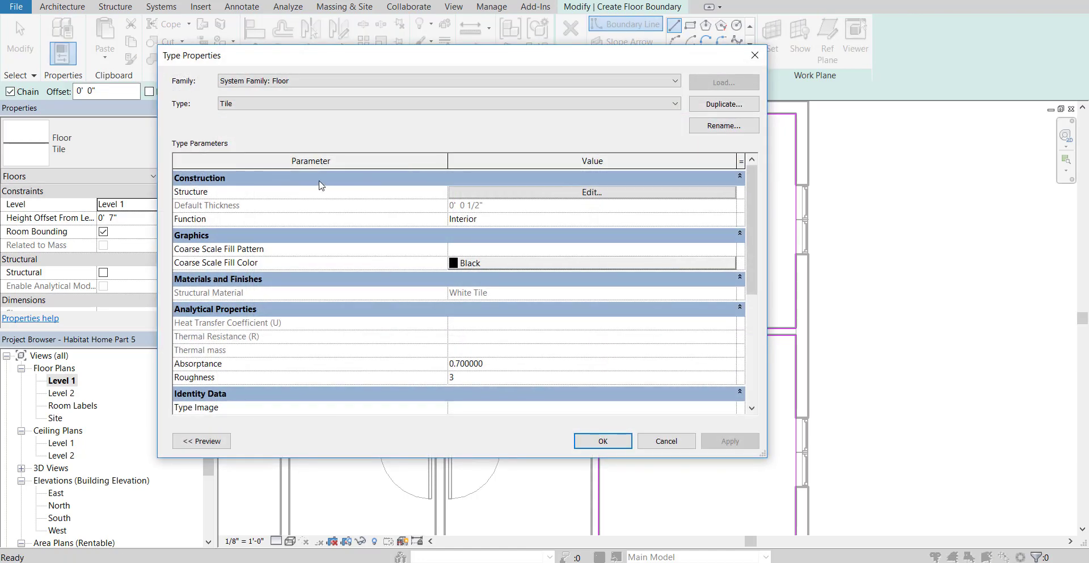
{"action": "left_click", "coordinate": [737, 108]}
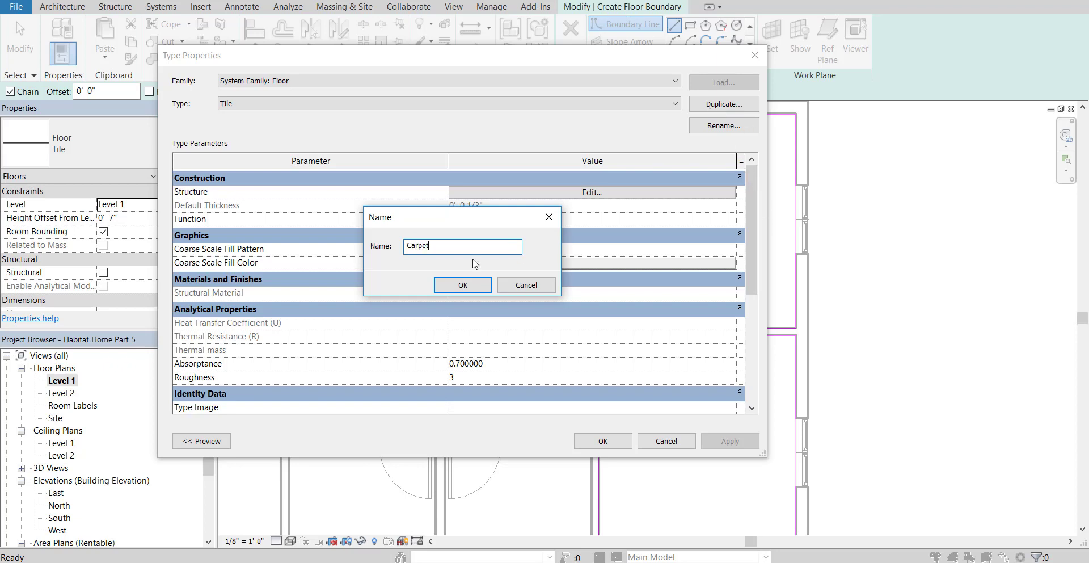
{"action": "left_click", "coordinate": [471, 287]}
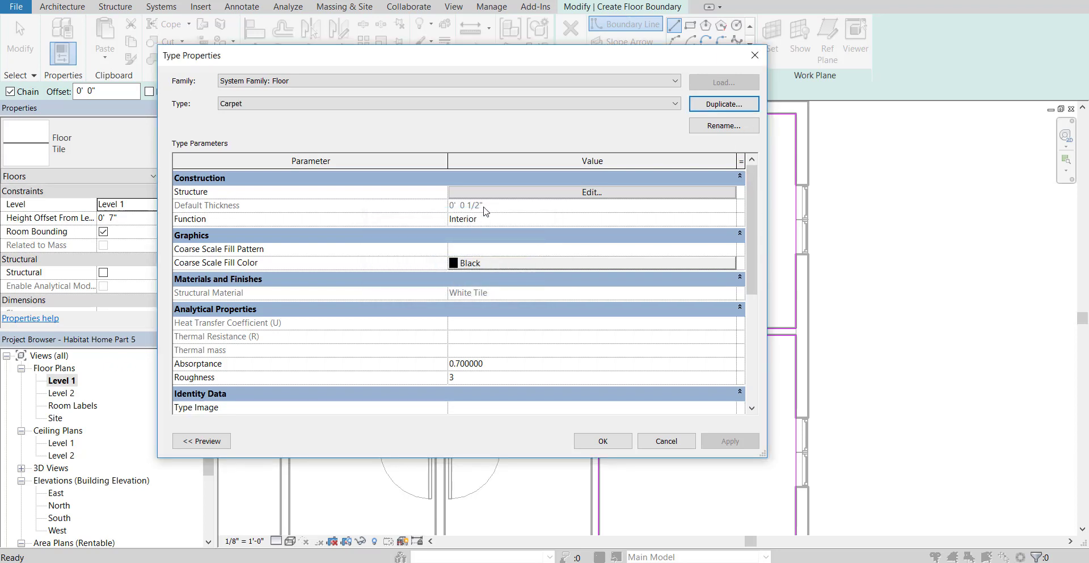
Step: Create a new material named Gray Carpet for the structure layer of the Carpet floor type
{"action": "left_click", "coordinate": [579, 193]}
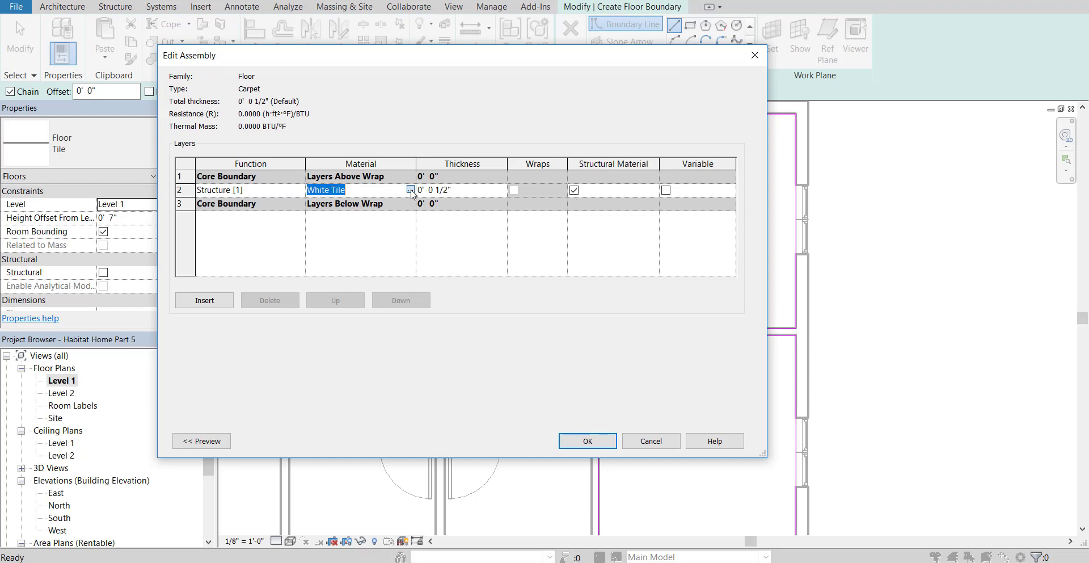
{"action": "left_click", "coordinate": [410, 189]}
{"action": "left_click", "coordinate": [338, 434]}
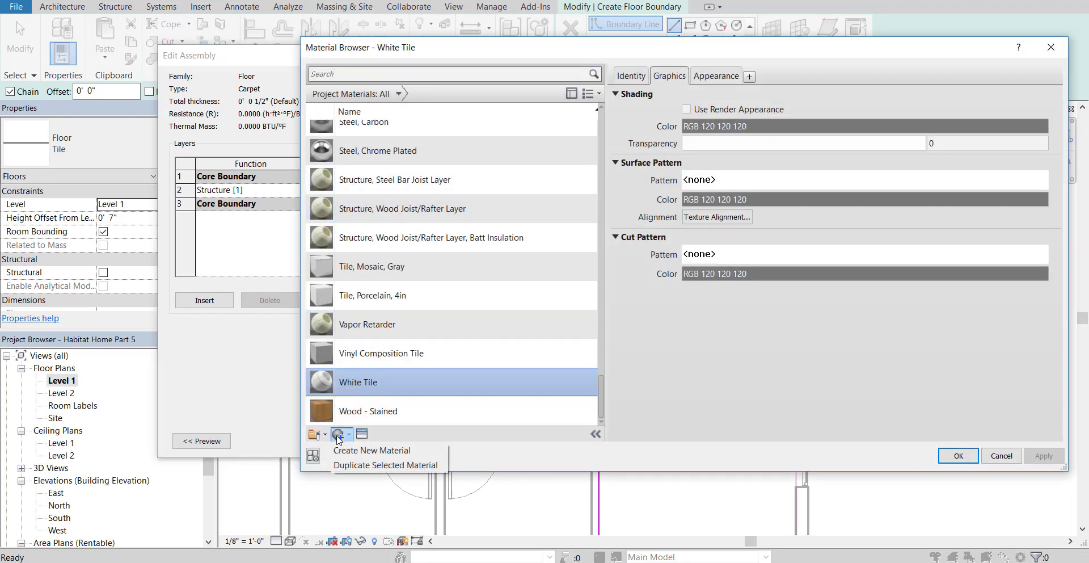
{"action": "left_click", "coordinate": [363, 455]}
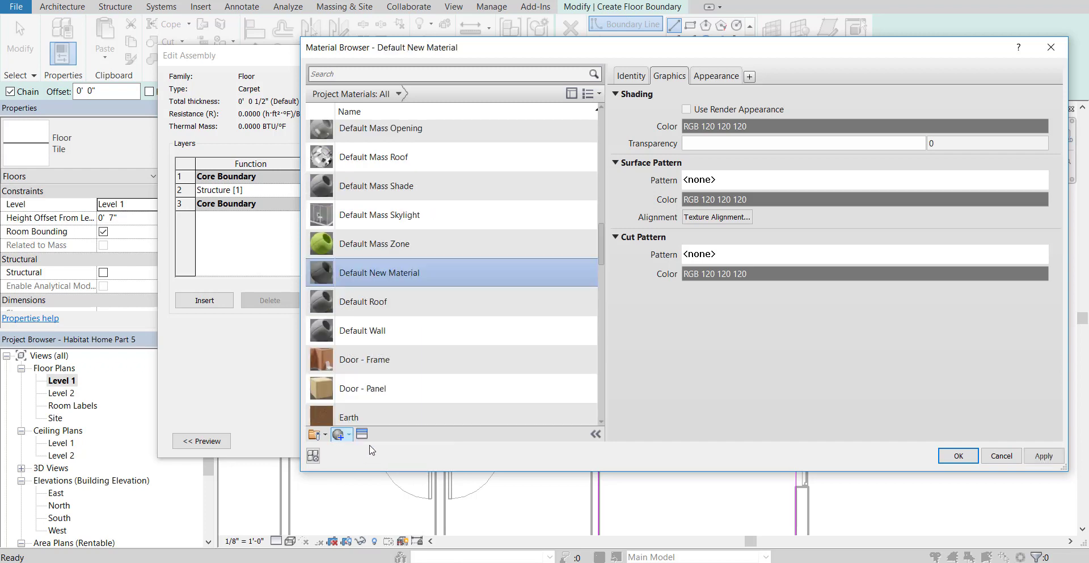
{"action": "left_click", "coordinate": [631, 76]}
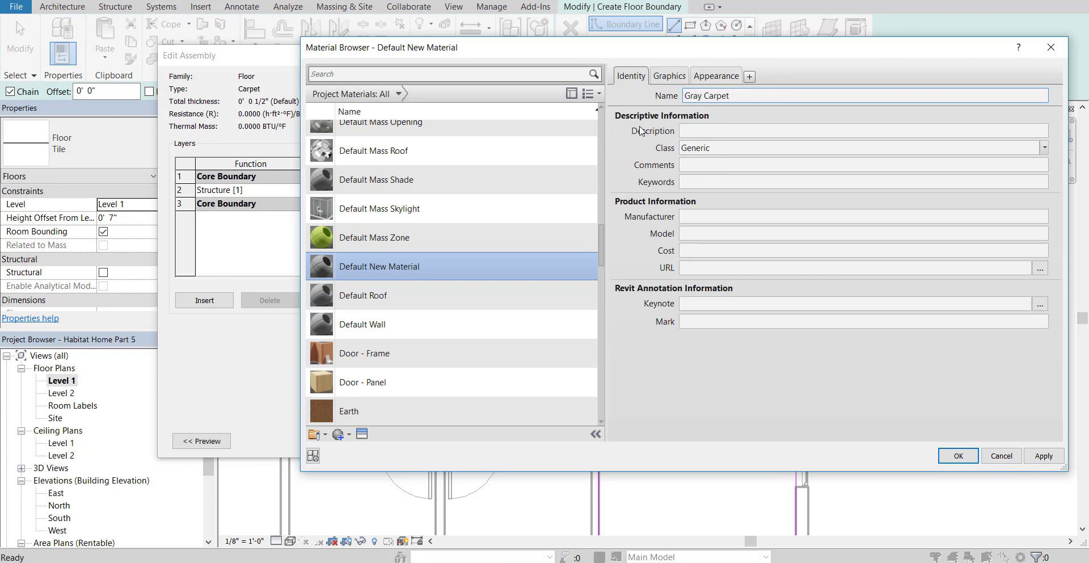
Step: Give Gray Carpet the appearance image Gray Carpet.jpg and accept the material, layer assembly and floor type
{"action": "left_click", "coordinate": [680, 77]}
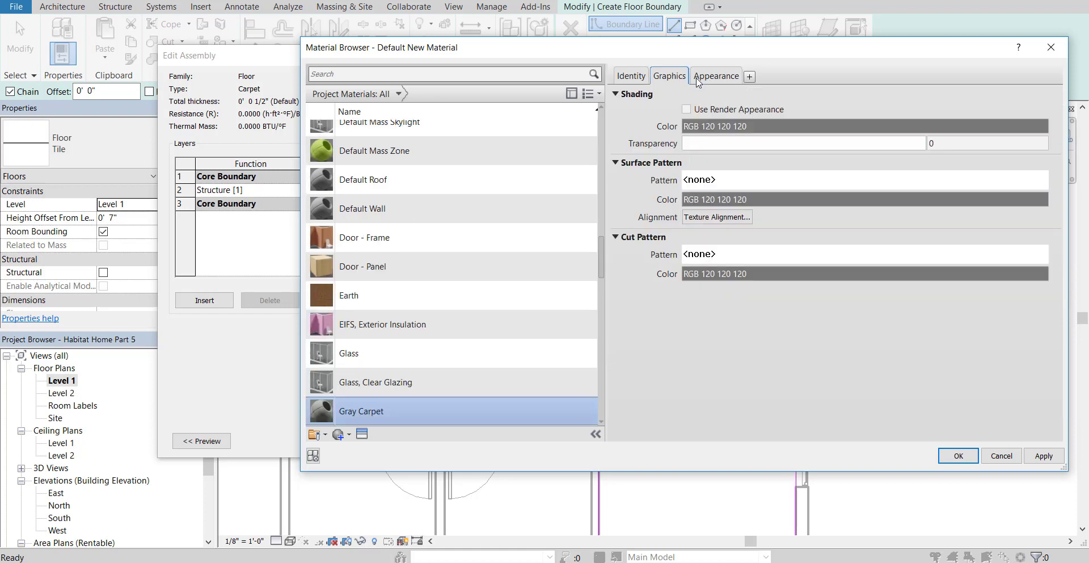
{"action": "left_click", "coordinate": [697, 80]}
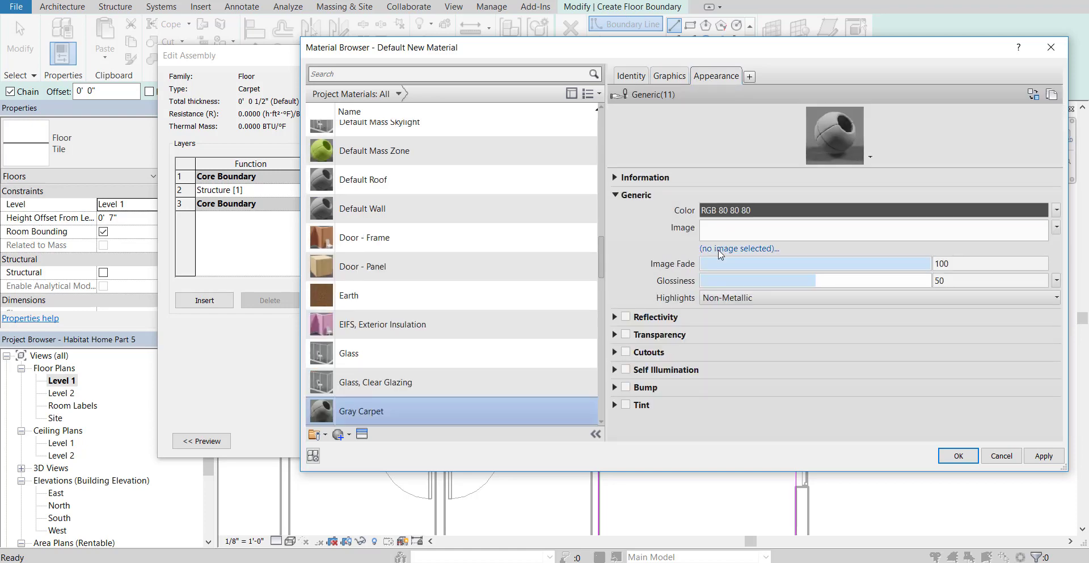
{"action": "left_click", "coordinate": [720, 250]}
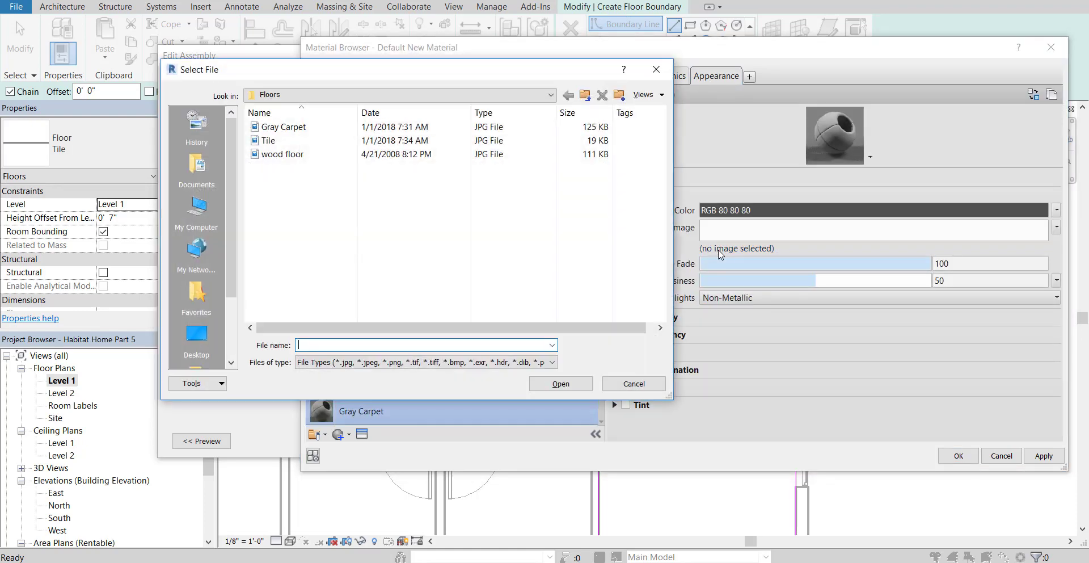
{"action": "double_click", "coordinate": [283, 127]}
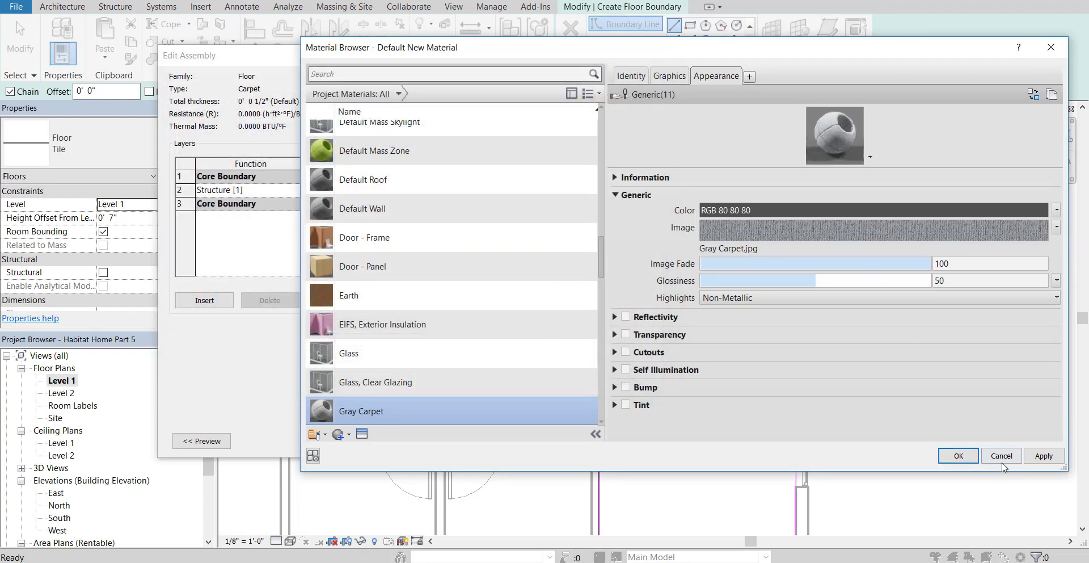
{"action": "left_click", "coordinate": [959, 456]}
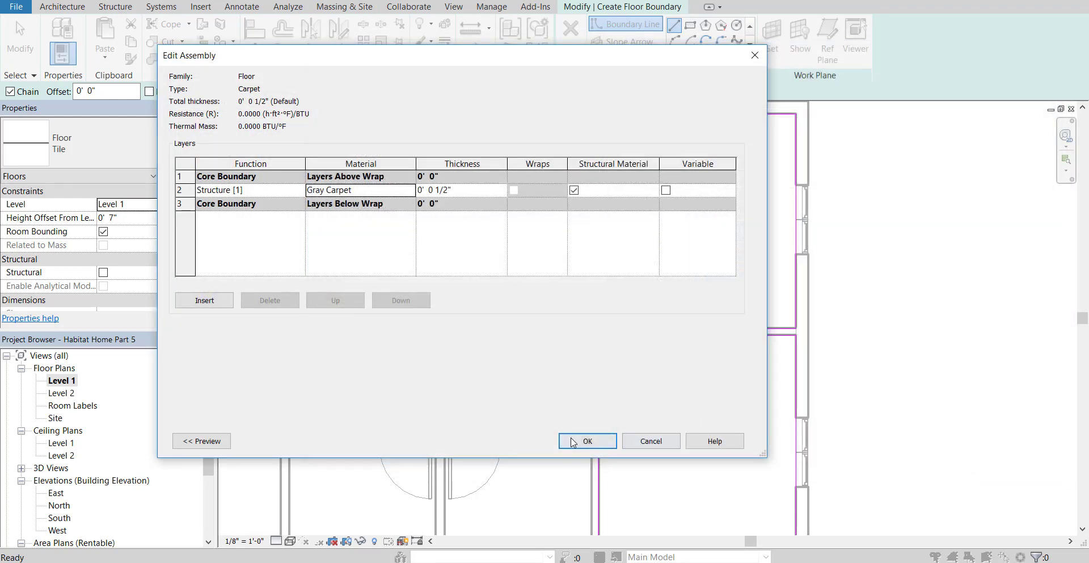
{"action": "left_click", "coordinate": [573, 442]}
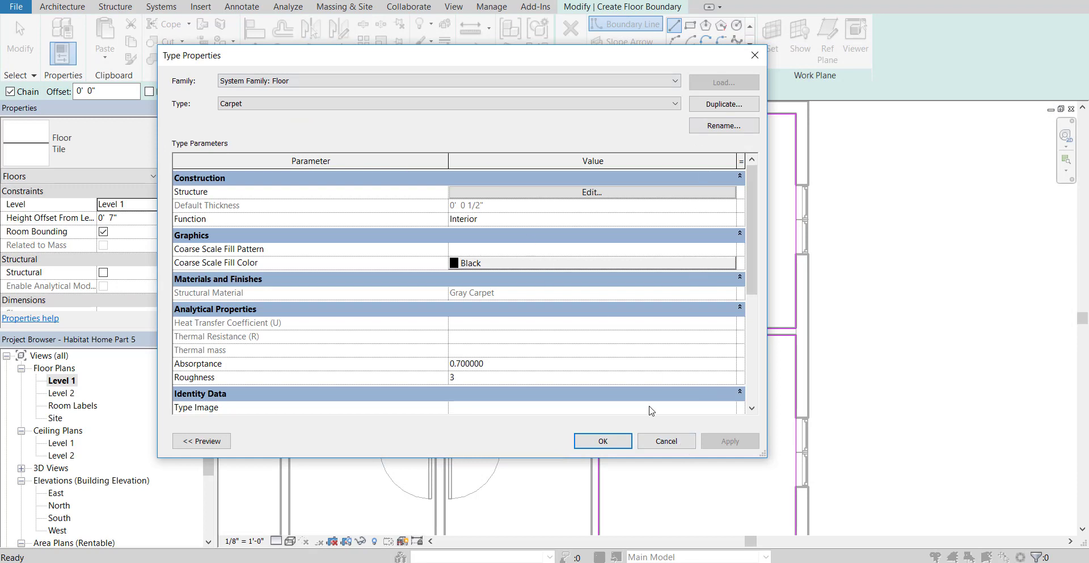
{"action": "left_click", "coordinate": [610, 443]}
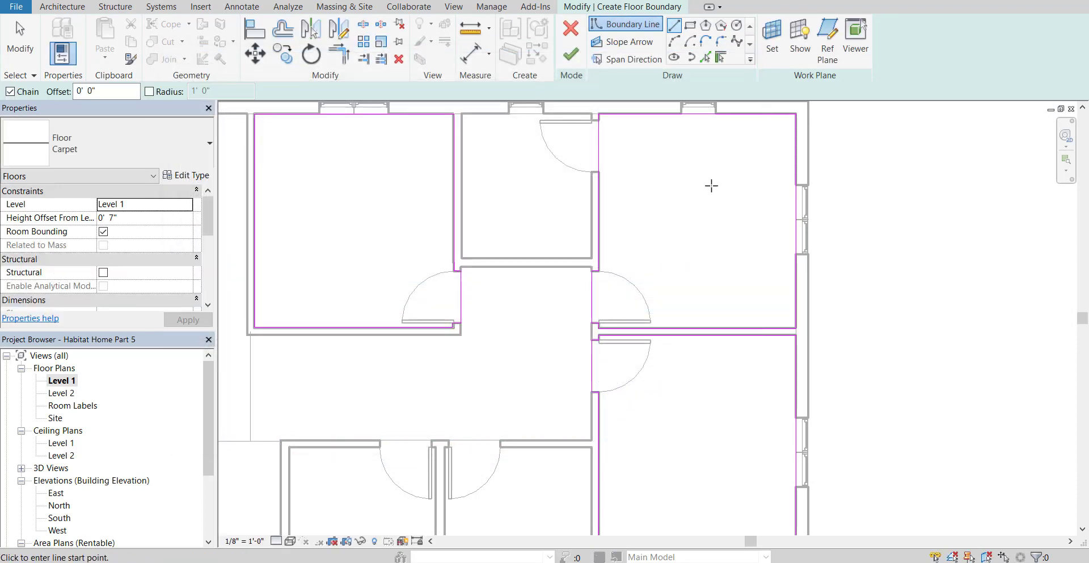
Step: Set the carpet floor's height offset from Level 1 to 0' 0 1/2" and finish the floor sketch
{"action": "middle_click_drag", "start_coordinate": [408, 279], "coordinate": [477, 266]}
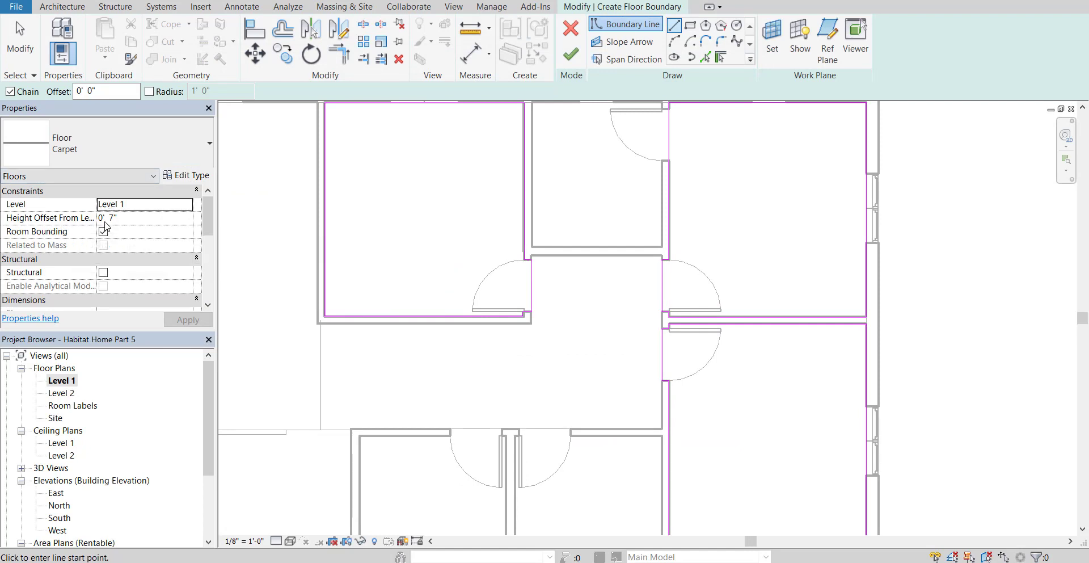
{"action": "left_click", "coordinate": [114, 218]}
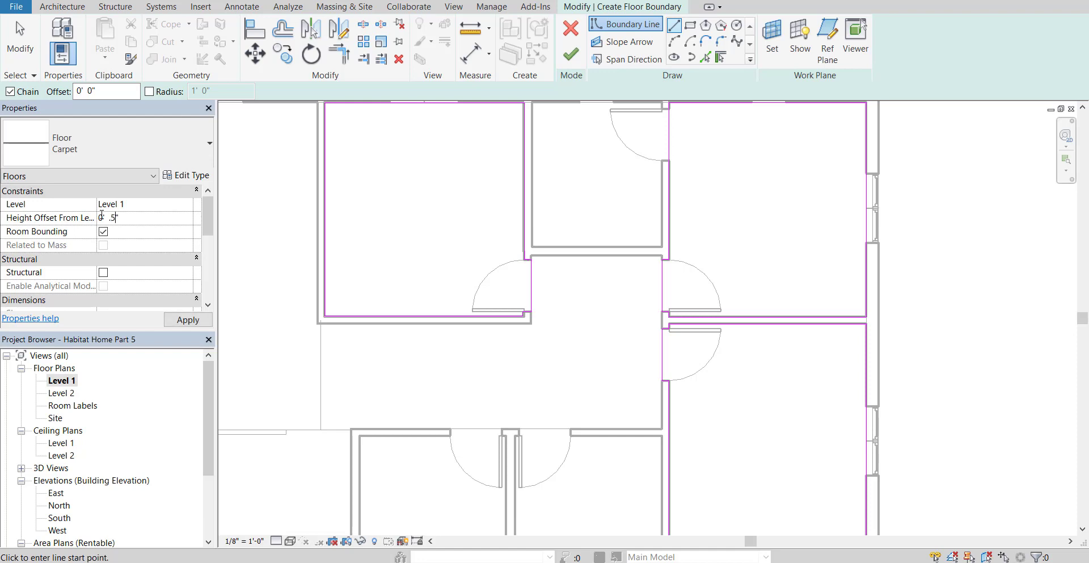
{"action": "left_click", "coordinate": [136, 206]}
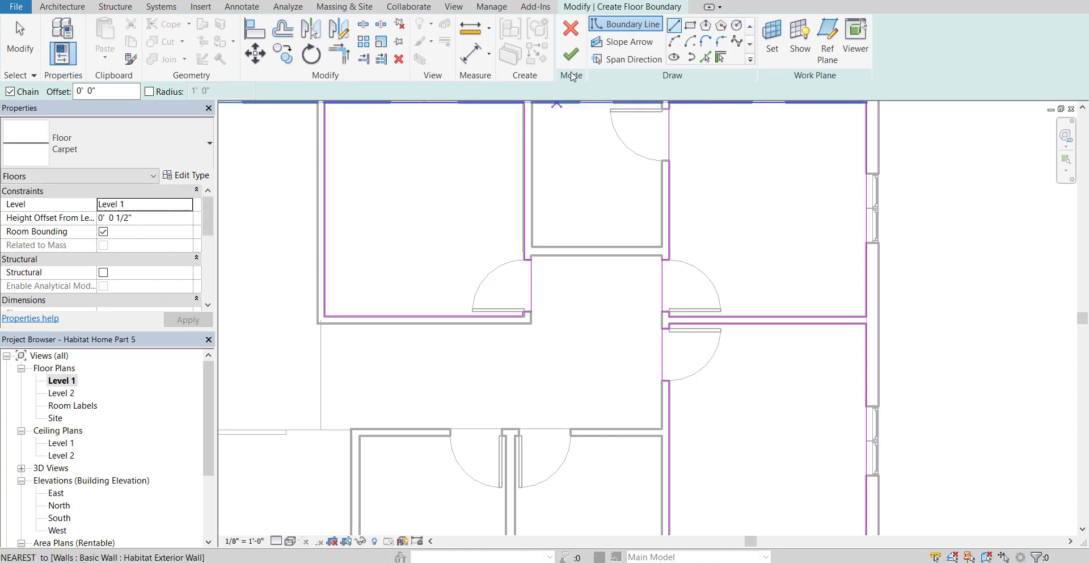
{"action": "left_click", "coordinate": [571, 54]}
Step: Switch the Level 1 plan view to the Realistic visual style and deselect the carpet floor
{"action": "middle_click_drag", "start_coordinate": [719, 379], "coordinate": [661, 265]}
{"action": "middle_click_drag", "start_coordinate": [650, 308], "coordinate": [703, 393]}
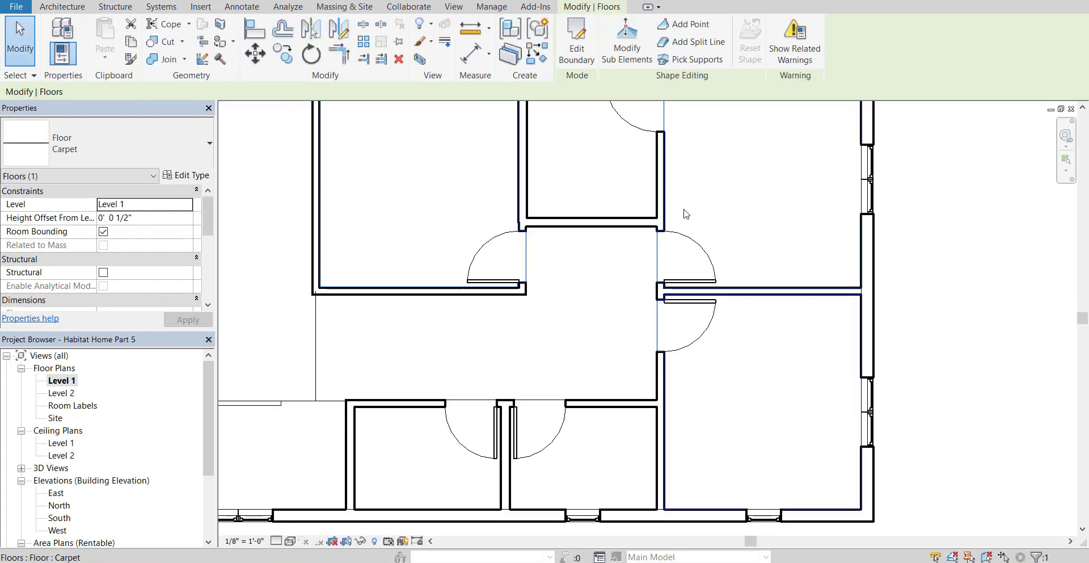
{"action": "left_click", "coordinate": [291, 540]}
{"action": "left_click", "coordinate": [316, 512]}
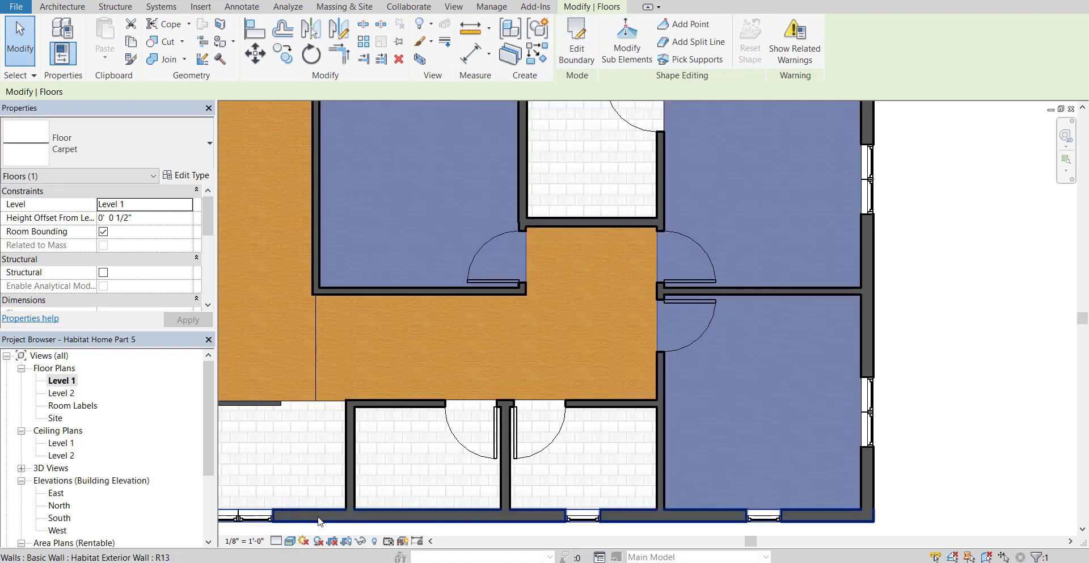
{"action": "key", "text": "Escape"}
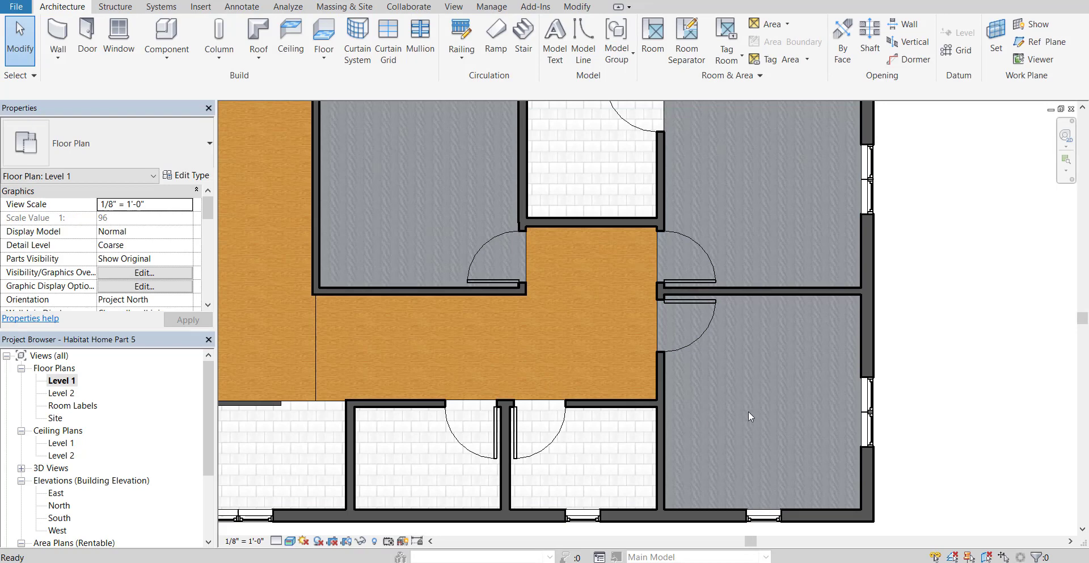
Step: Examine the bedroom carpet's texture and the surrounding floor finishes in the default 3D view, up close and from above
{"action": "middle_click_drag", "start_coordinate": [748, 410], "coordinate": [723, 371]}
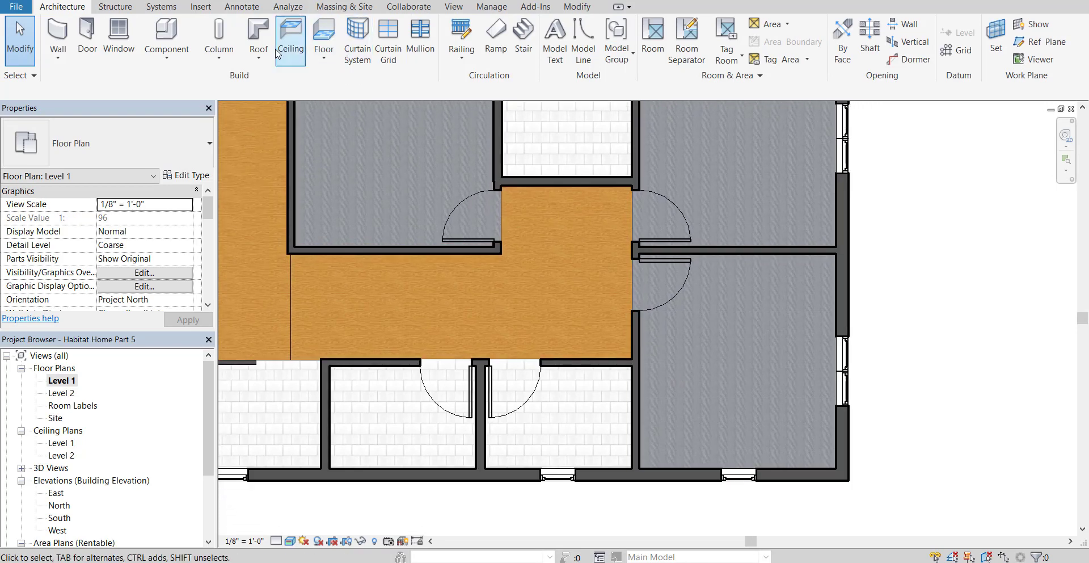
{"action": "left_click", "coordinate": [464, 8]}
{"action": "left_click", "coordinate": [406, 31]}
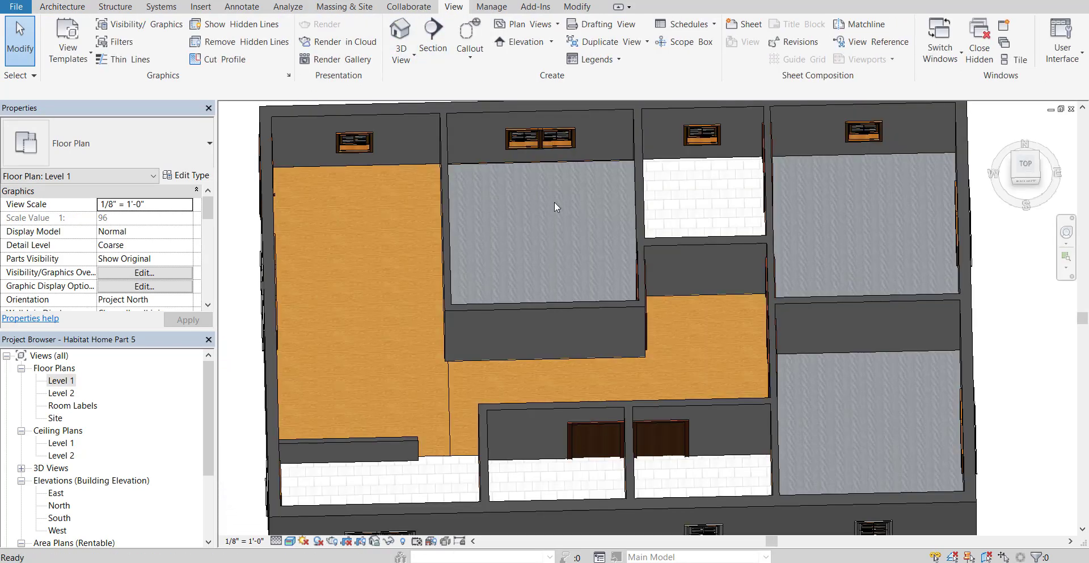
{"action": "middle_click_drag", "start_coordinate": [754, 379], "coordinate": [503, 249], "text": "shift"}
{"action": "scroll", "coordinate": [502, 248], "scroll_direction": "up", "scroll_amount": 8}
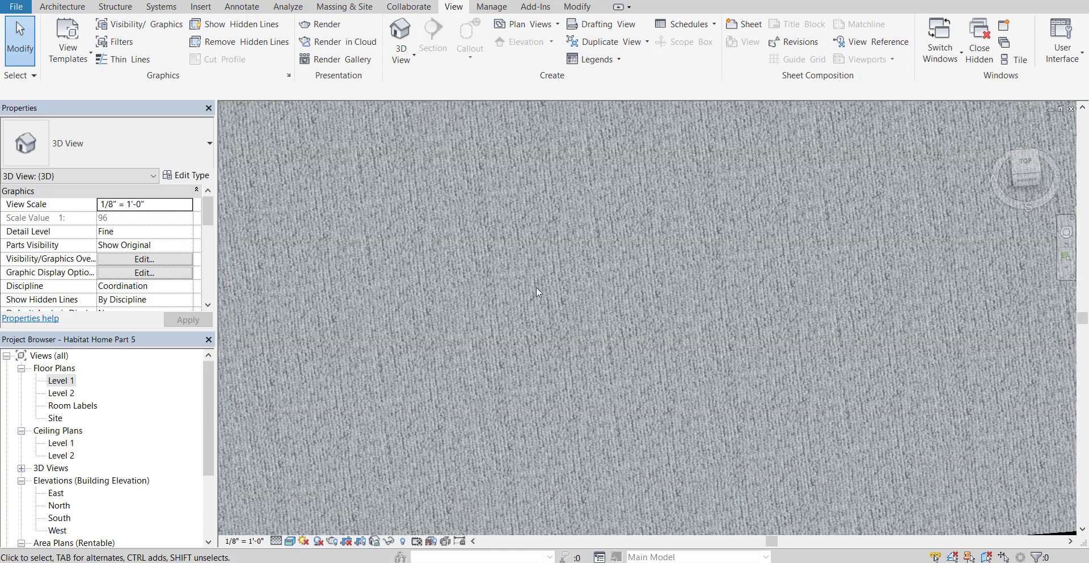
{"action": "scroll", "coordinate": [502, 309], "scroll_direction": "down", "scroll_amount": 4}
{"action": "scroll", "coordinate": [546, 335], "scroll_direction": "down", "scroll_amount": 6}
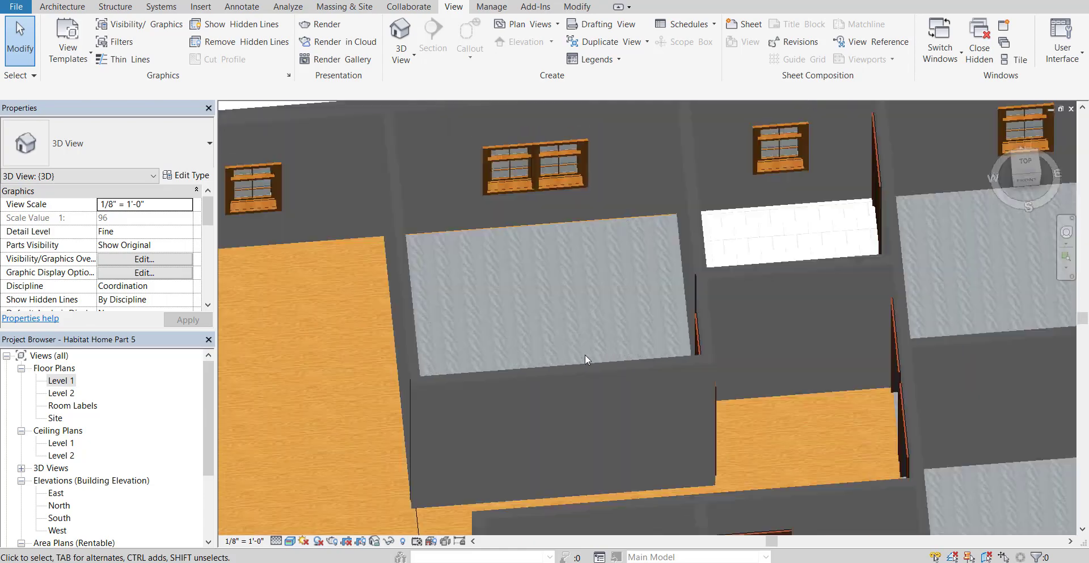
{"action": "middle_click_drag", "start_coordinate": [632, 384], "coordinate": [658, 331], "text": "shift"}
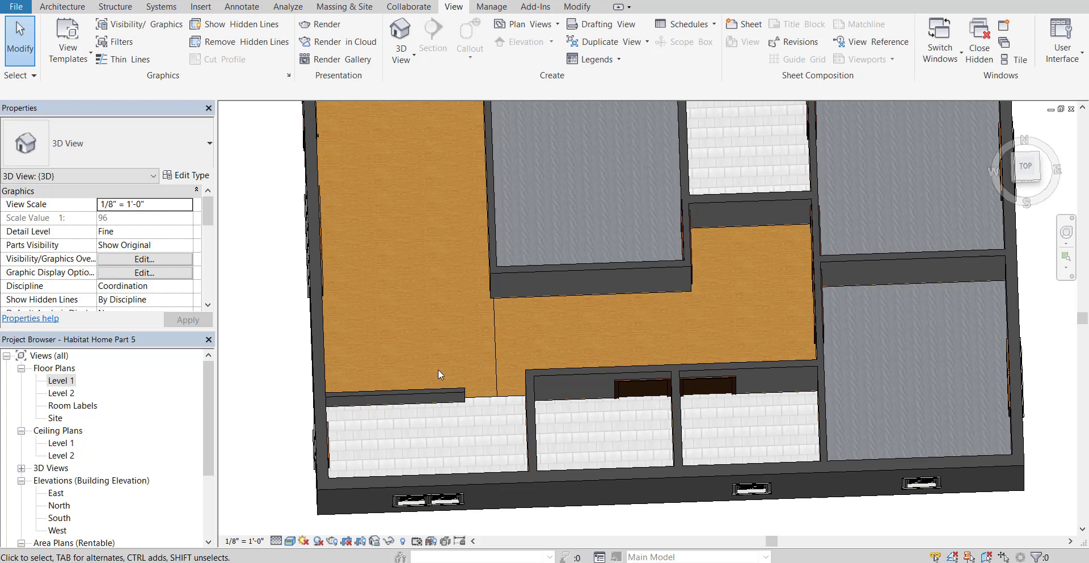
Step: Open the Level 1 floor plan and set its visual style to Hidden Line
{"action": "double_click", "coordinate": [62, 384]}
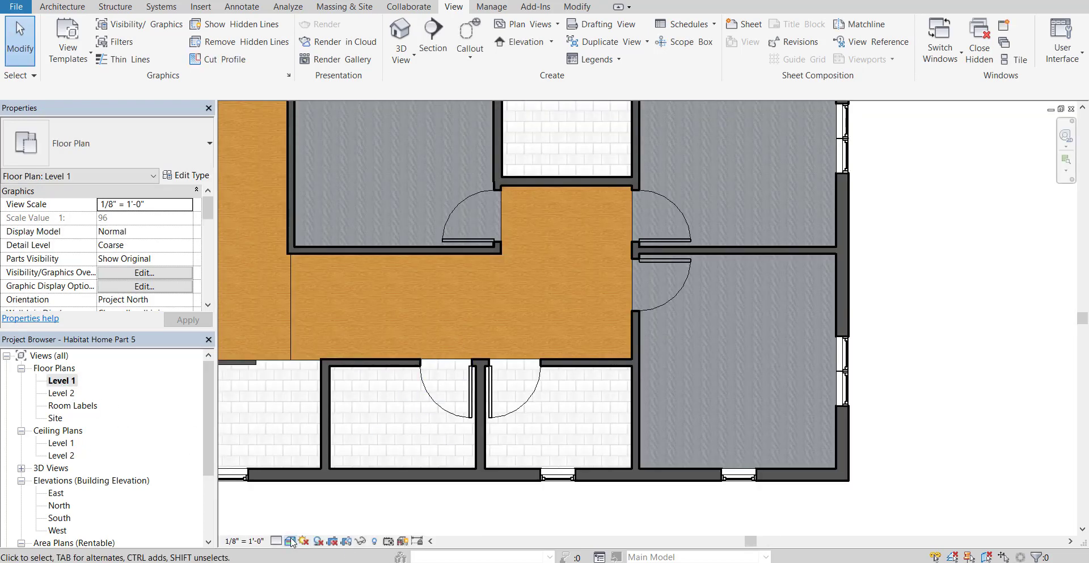
{"action": "left_click", "coordinate": [291, 541]}
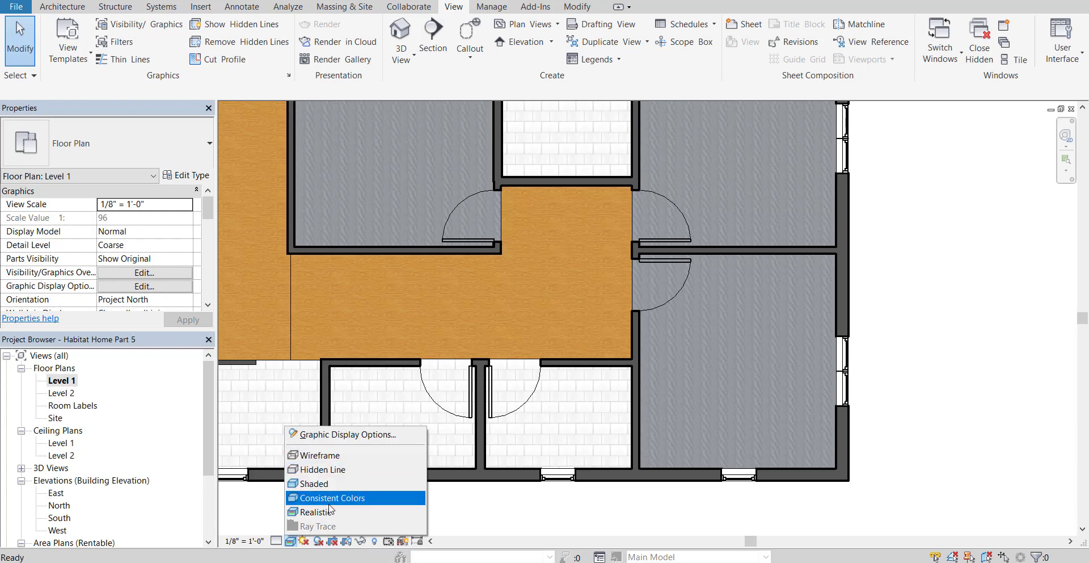
{"action": "left_click", "coordinate": [321, 469]}
Step: Start a new floor and sketch its boundary across the exterior door opening, about 2' 10" along the outer wall face, then back to the interior face
{"action": "mouse_move", "coordinate": [313, 348]}
{"action": "middle_mouse_down"}
{"action": "mouse_move", "coordinate": [452, 372]}
{"action": "mouse_move", "coordinate": [599, 373]}
{"action": "middle_mouse_up"}
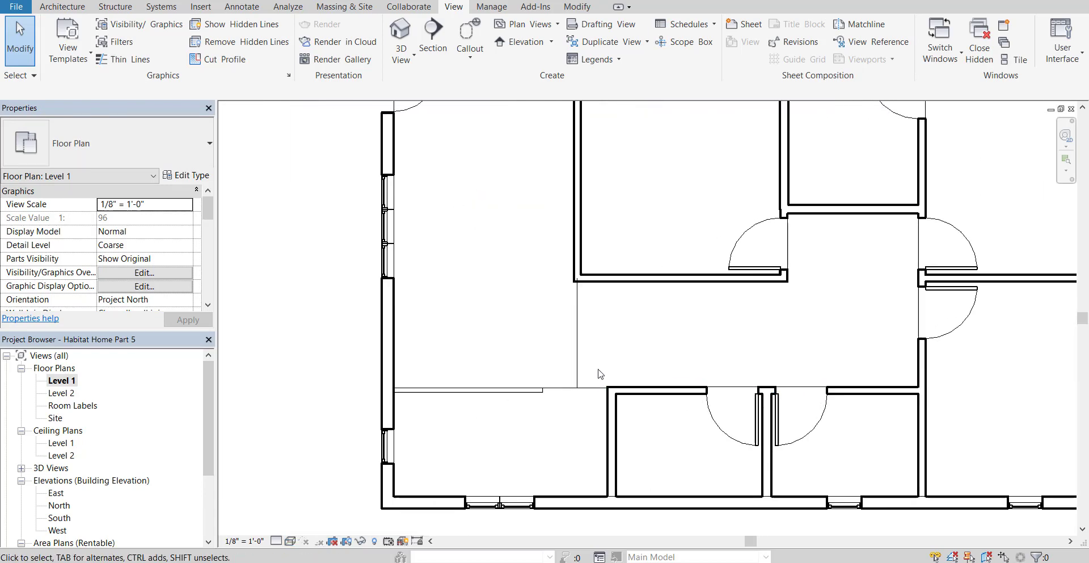
{"action": "left_click", "coordinate": [63, 6]}
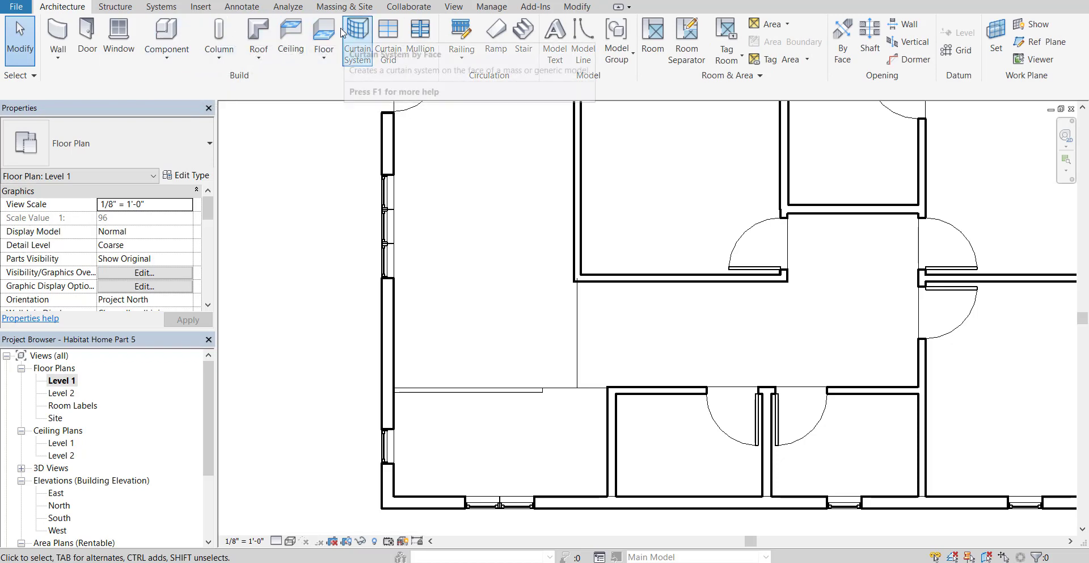
{"action": "middle_click_drag", "start_coordinate": [547, 251], "coordinate": [477, 368]}
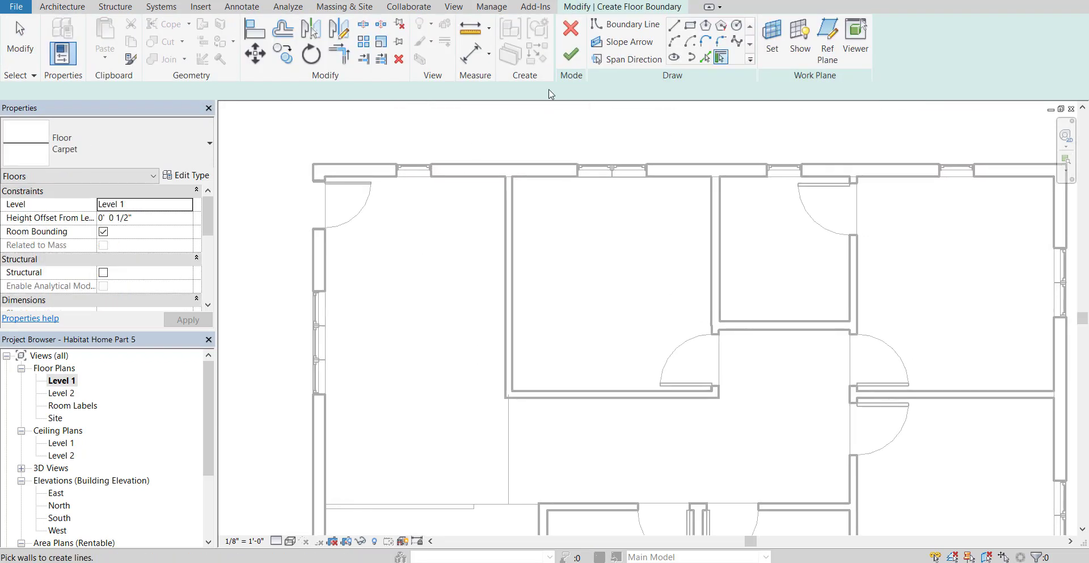
{"action": "left_click", "coordinate": [674, 26]}
{"action": "scroll", "coordinate": [355, 229], "scroll_direction": "up", "scroll_amount": 4}
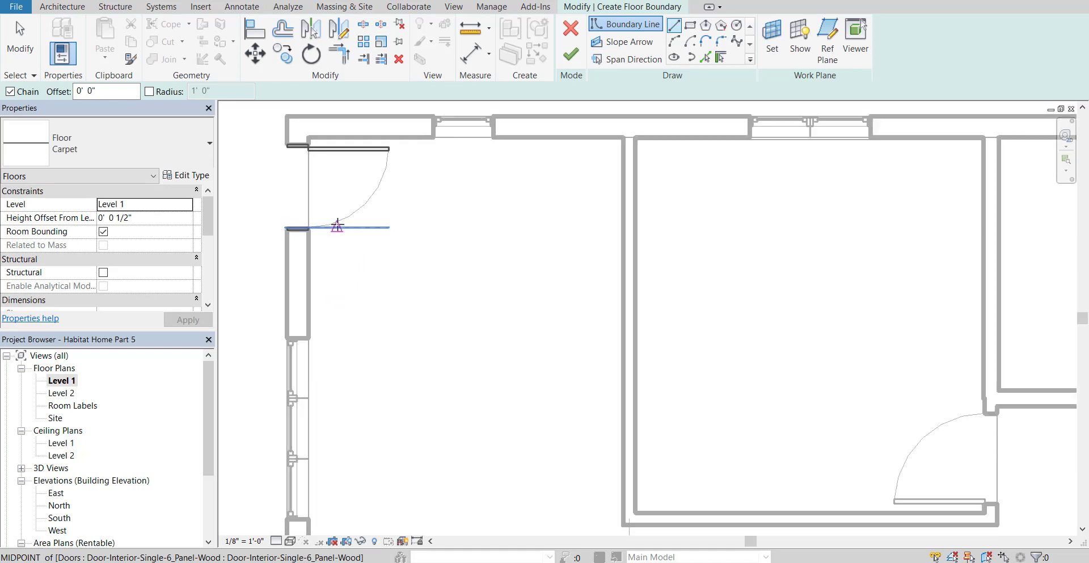
{"action": "scroll", "coordinate": [373, 238], "scroll_direction": "up", "scroll_amount": 1}
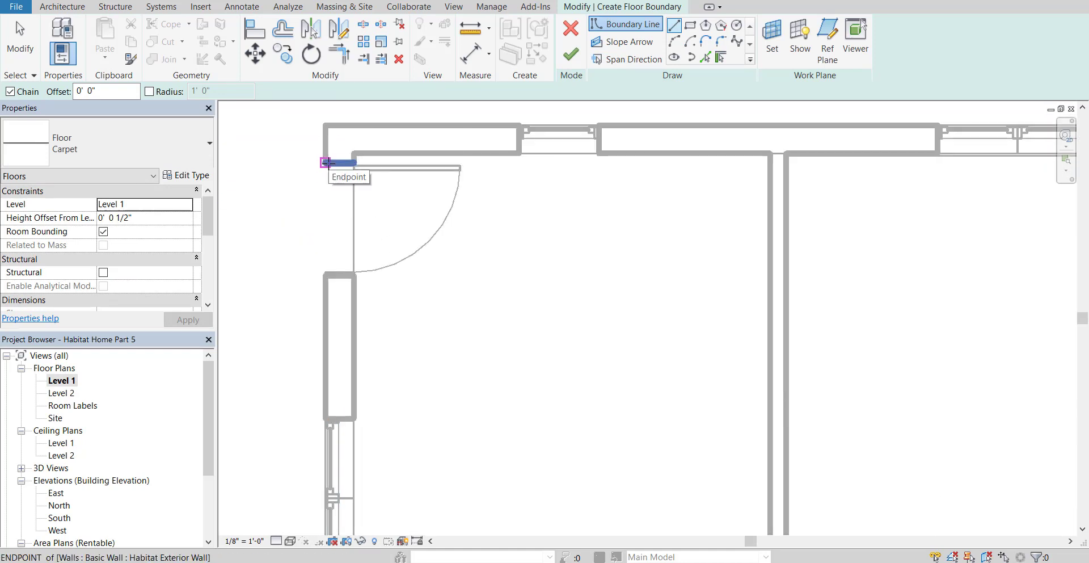
{"action": "left_click", "coordinate": [326, 164]}
{"action": "left_click", "coordinate": [325, 274]}
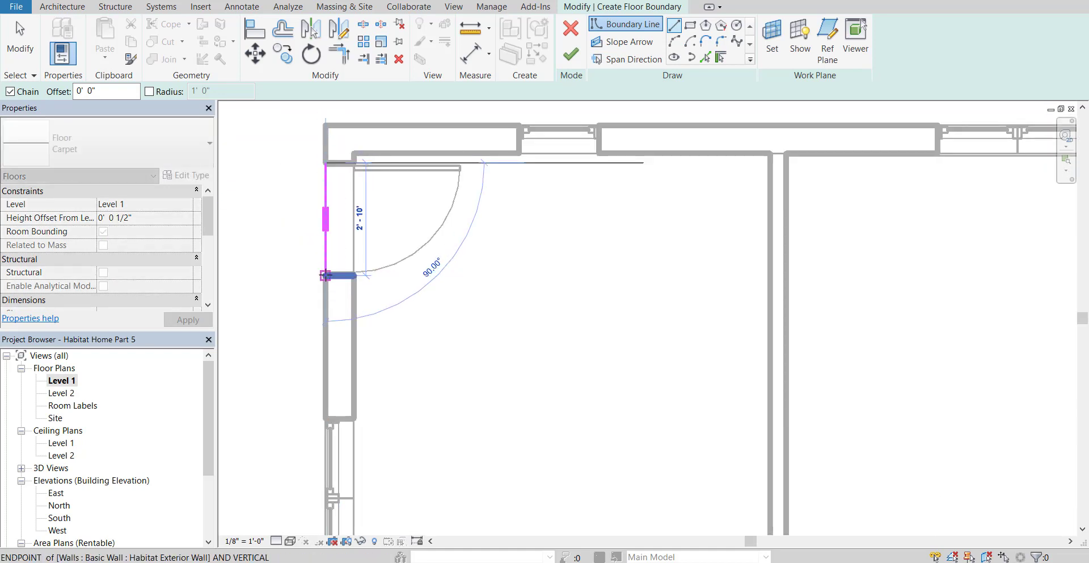
{"action": "left_click", "coordinate": [353, 274]}
Step: Continue the floor boundary down the exterior wall's interior face to the edge of the low partition and room separation line
{"action": "middle_click_drag", "start_coordinate": [443, 452], "coordinate": [432, 142]}
{"action": "middle_click_drag", "start_coordinate": [482, 477], "coordinate": [440, 167]}
{"action": "middle_click_drag", "start_coordinate": [375, 411], "coordinate": [357, 257]}
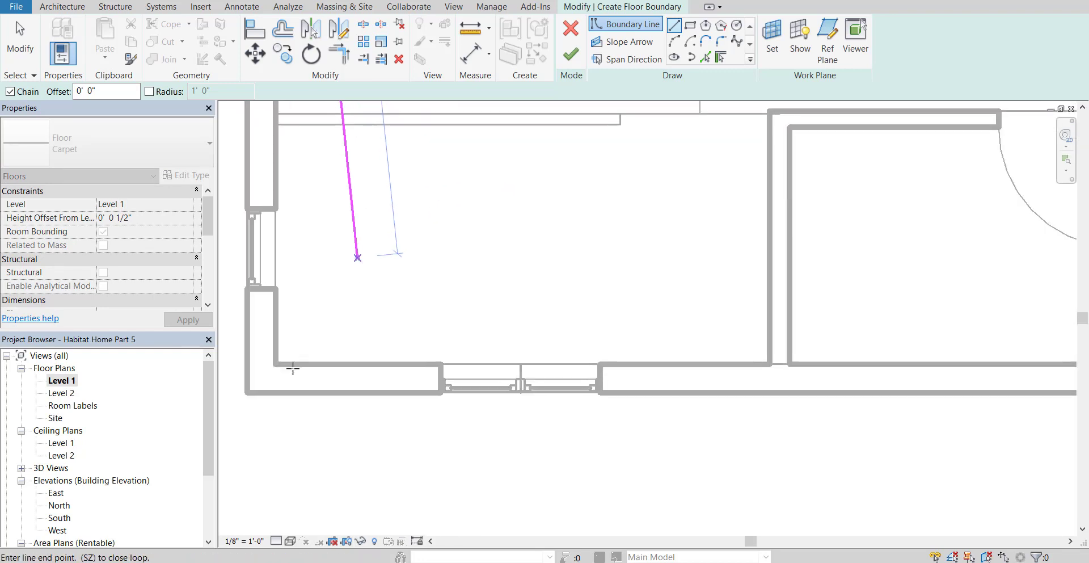
{"action": "middle_click_drag", "start_coordinate": [342, 202], "coordinate": [397, 429]}
{"action": "left_click", "coordinate": [331, 340]}
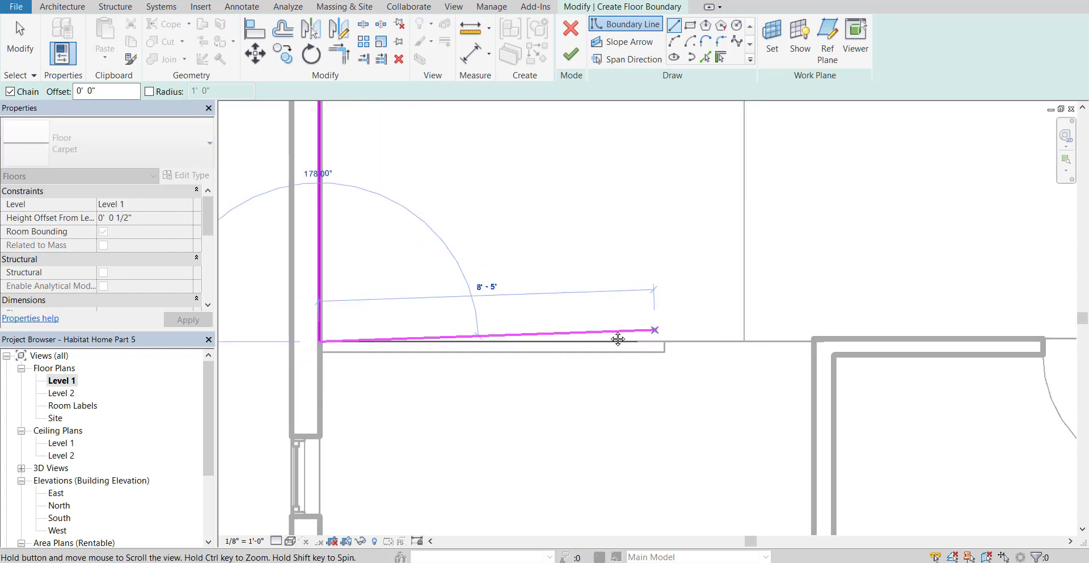
Step: Continue the boundary along the room separation line to the hallway partition and jog up to that partition's corner
{"action": "middle_click_drag", "start_coordinate": [787, 323], "coordinate": [503, 301]}
{"action": "middle_click_drag", "start_coordinate": [658, 309], "coordinate": [508, 323]}
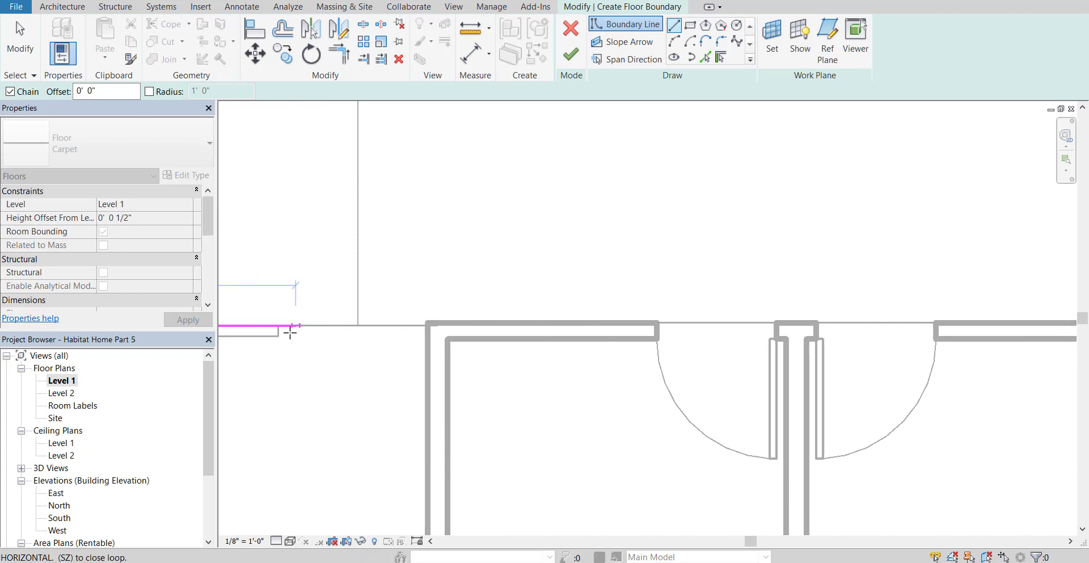
{"action": "middle_click_drag", "start_coordinate": [666, 319], "coordinate": [632, 326]}
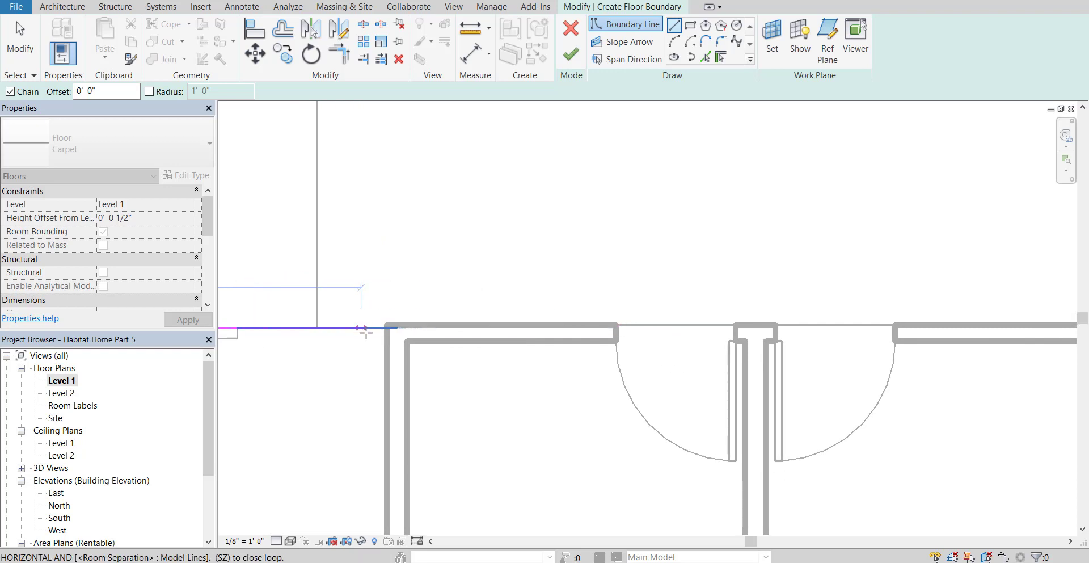
{"action": "scroll", "coordinate": [388, 327], "scroll_direction": "up", "scroll_amount": 5}
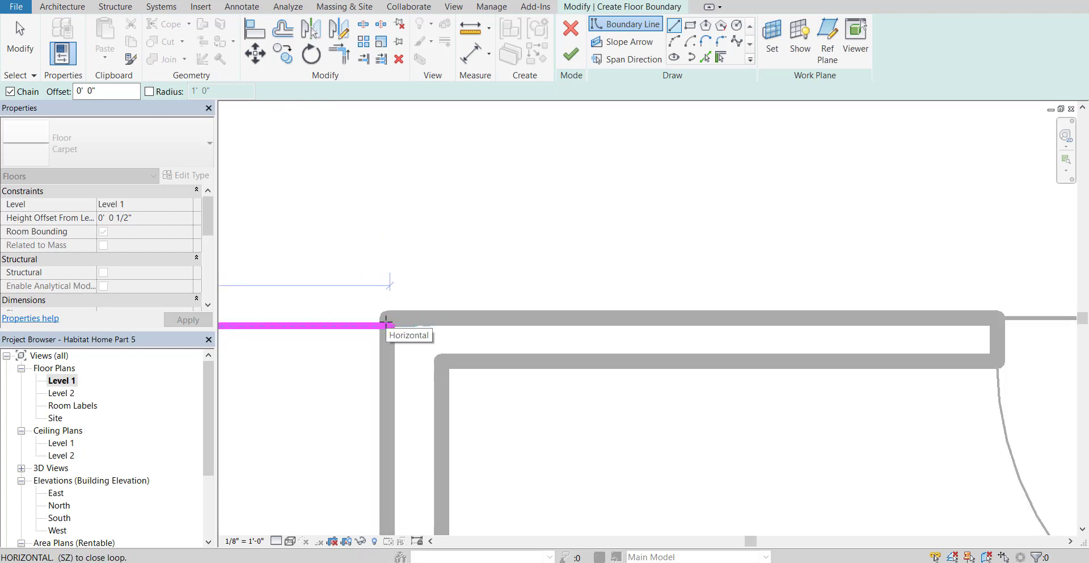
{"action": "left_click", "coordinate": [387, 327]}
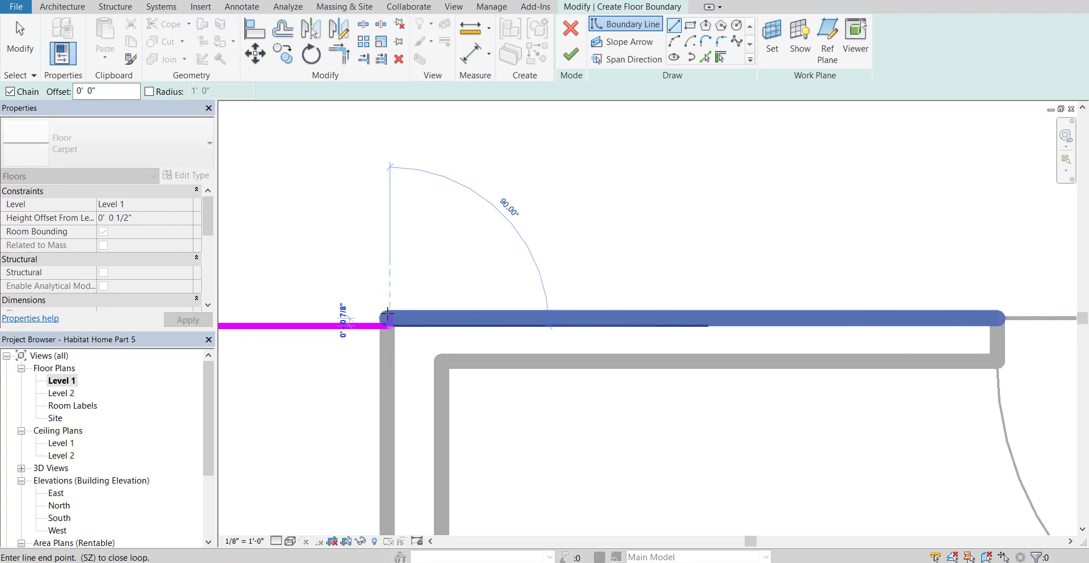
{"action": "left_click", "coordinate": [388, 315]}
Step: Extend the floor boundary along the hallway partition past both door openings to the inside corner at the hallway's far end
{"action": "middle_click_drag", "start_coordinate": [689, 319], "coordinate": [263, 317]}
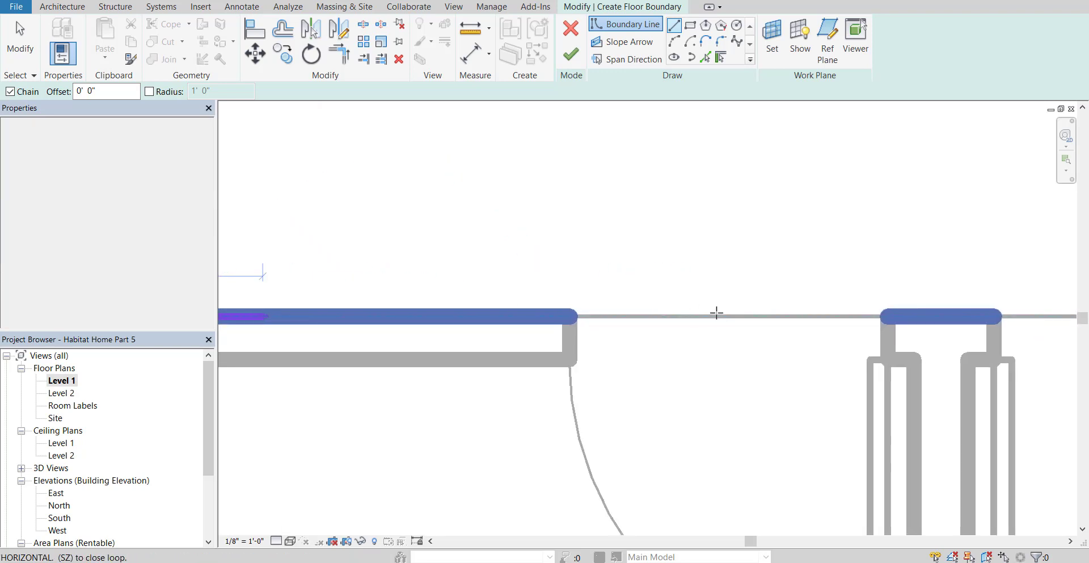
{"action": "scroll", "coordinate": [729, 314], "scroll_direction": "down", "scroll_amount": 2}
{"action": "middle_click_drag", "start_coordinate": [853, 322], "coordinate": [605, 330]}
{"action": "scroll", "coordinate": [715, 328], "scroll_direction": "up", "scroll_amount": 1}
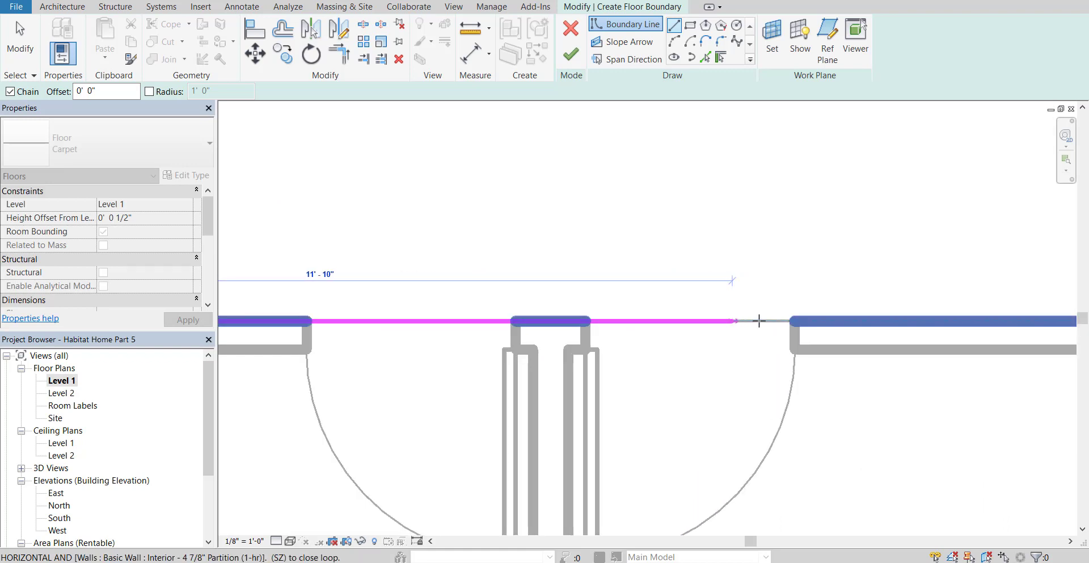
{"action": "middle_click_drag", "start_coordinate": [806, 318], "coordinate": [547, 324]}
{"action": "middle_click_drag", "start_coordinate": [759, 318], "coordinate": [609, 340]}
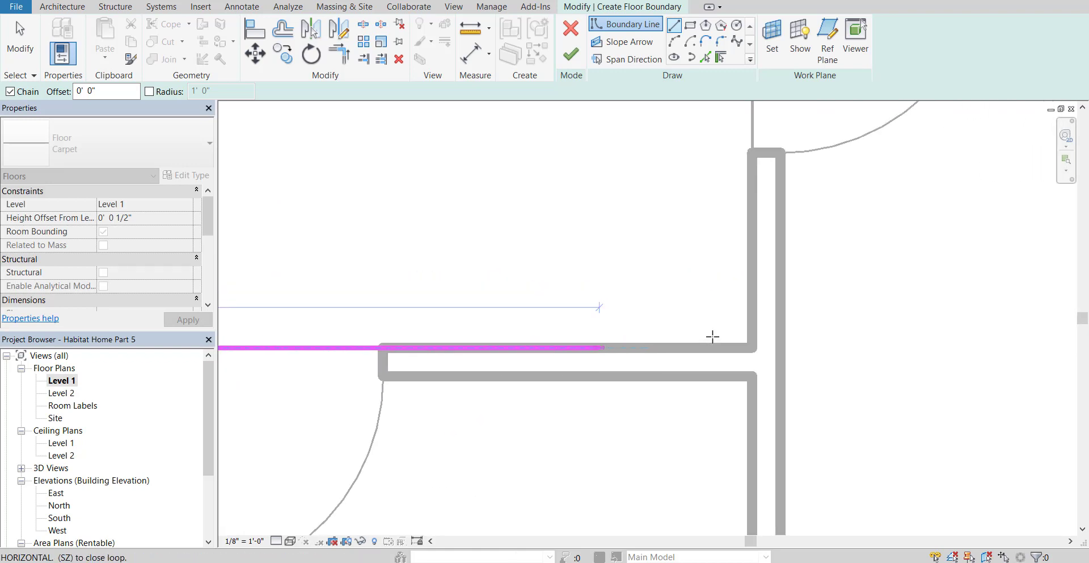
{"action": "left_click", "coordinate": [748, 344]}
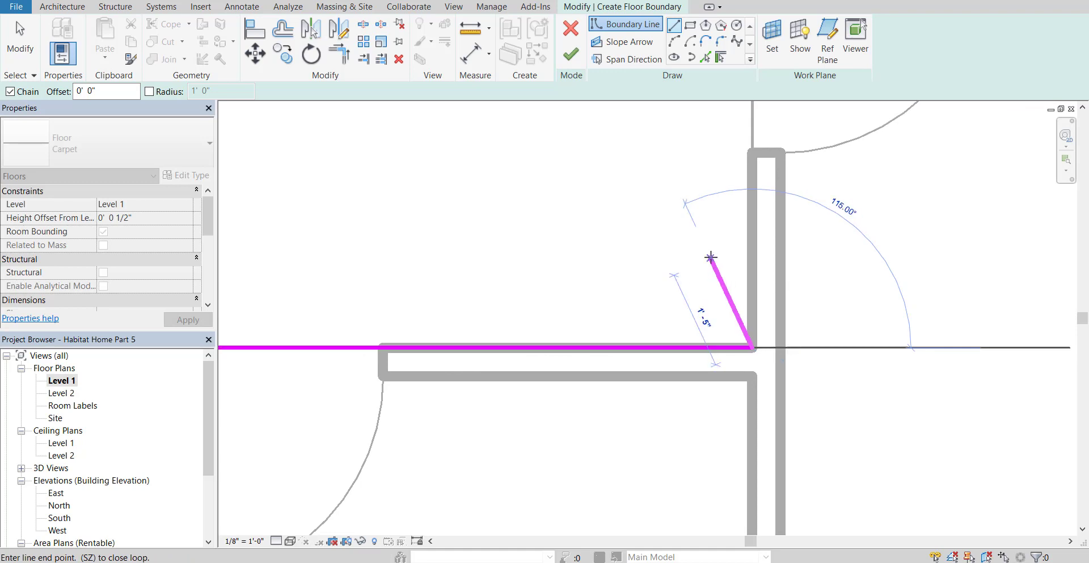
Step: Sketch the boundary around the hallway's end: about 10' 0 1/2" up, about 7' 7 1/8" across, then down to the opposite bedroom wall's corner
{"action": "scroll", "coordinate": [709, 254], "scroll_direction": "down", "scroll_amount": 2}
{"action": "middle_click_drag", "start_coordinate": [670, 271], "coordinate": [670, 285]}
{"action": "scroll", "coordinate": [624, 299], "scroll_direction": "up", "scroll_amount": 3}
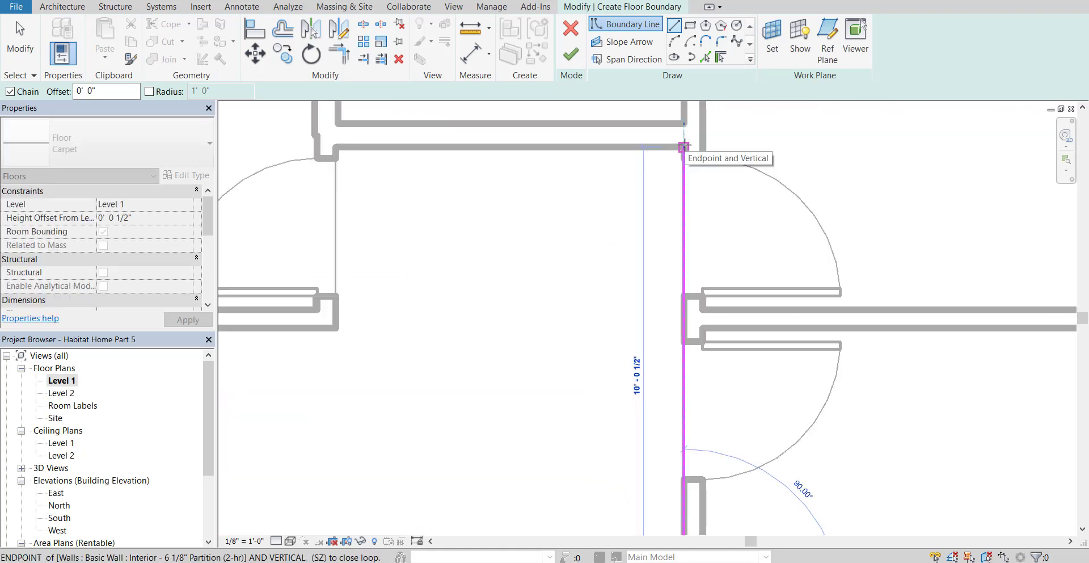
{"action": "left_click", "coordinate": [684, 146]}
{"action": "left_click", "coordinate": [334, 147]}
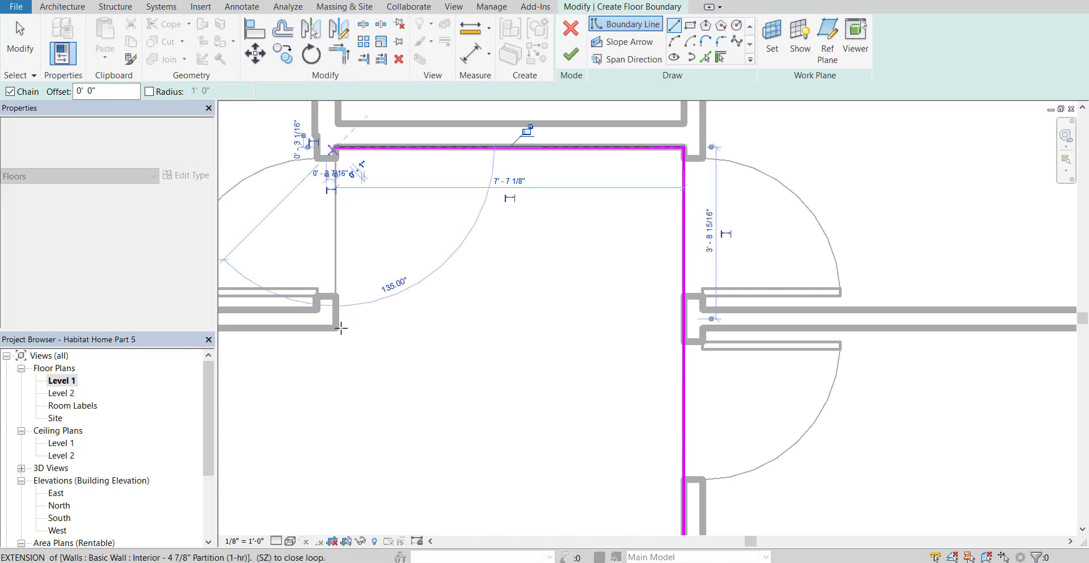
{"action": "left_click", "coordinate": [336, 328]}
Step: Continue the boundary along the bedroom wall's hallway side and up its living area side to the exterior wall
{"action": "middle_click_drag", "start_coordinate": [260, 402], "coordinate": [767, 335]}
{"action": "middle_click_drag", "start_coordinate": [372, 342], "coordinate": [663, 376]}
{"action": "left_click", "coordinate": [565, 294]}
{"action": "middle_click_drag", "start_coordinate": [419, 198], "coordinate": [546, 516]}
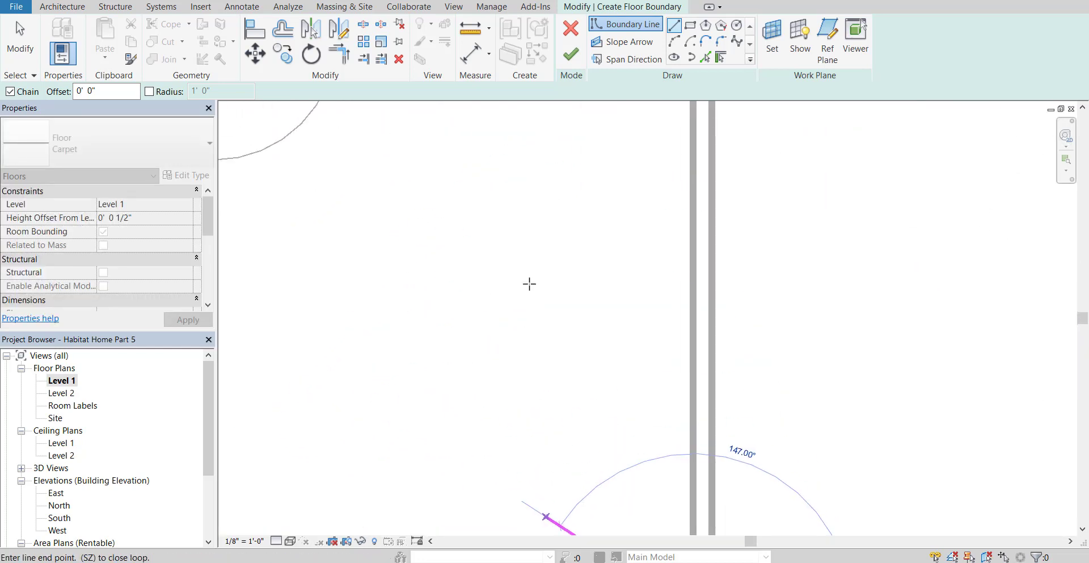
{"action": "scroll", "coordinate": [536, 283], "scroll_direction": "down", "scroll_amount": 1}
{"action": "middle_click_drag", "start_coordinate": [536, 256], "coordinate": [540, 449]}
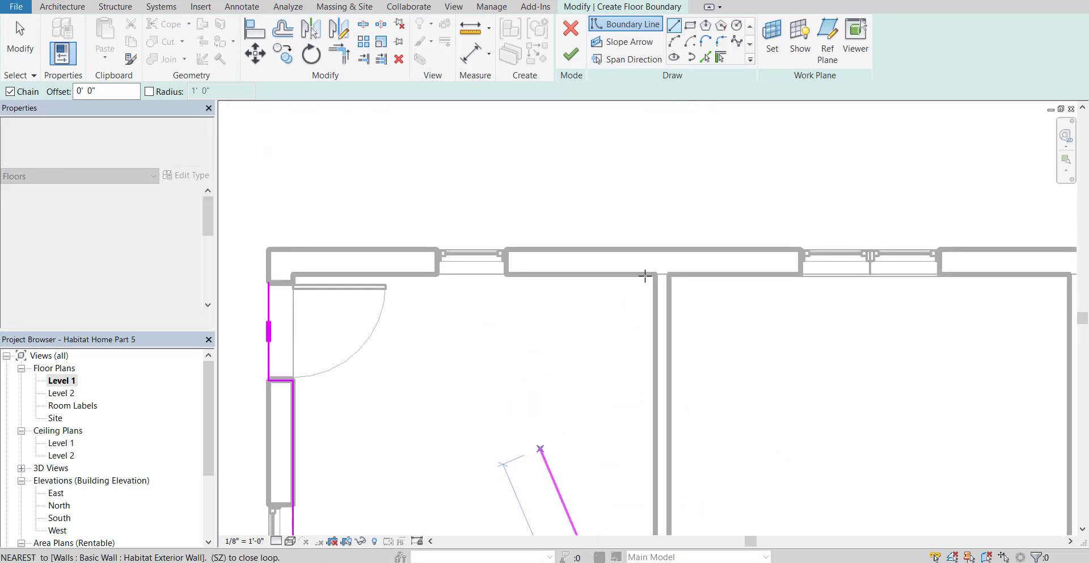
{"action": "left_click", "coordinate": [655, 274]}
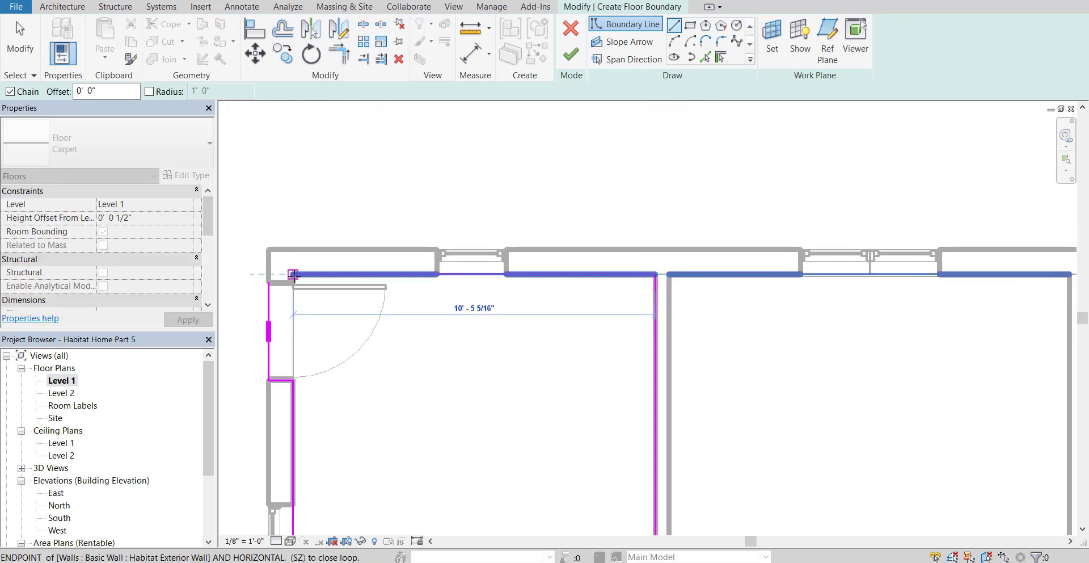
Step: Close the floor boundary about 10' 5 5/16" along the exterior wall and around the entry door jamb, then end line drawing
{"action": "left_click", "coordinate": [293, 275]}
{"action": "left_click", "coordinate": [277, 284]}
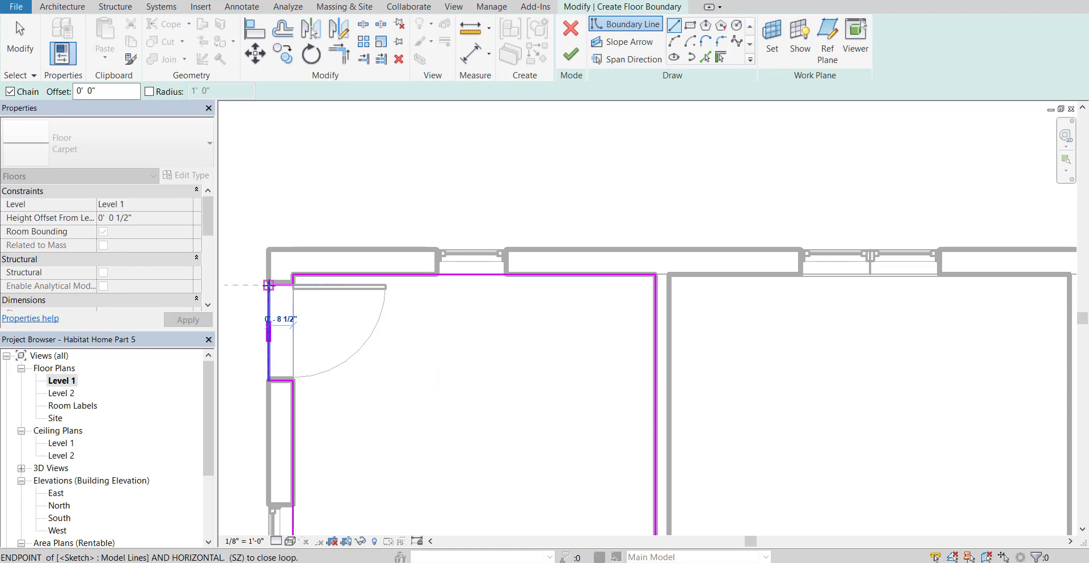
{"action": "scroll", "coordinate": [421, 418], "scroll_direction": "down", "scroll_amount": 2}
{"action": "middle_click_drag", "start_coordinate": [585, 383], "coordinate": [536, 143]}
{"action": "key", "text": "Escape"}
{"action": "key", "text": "Escape"}
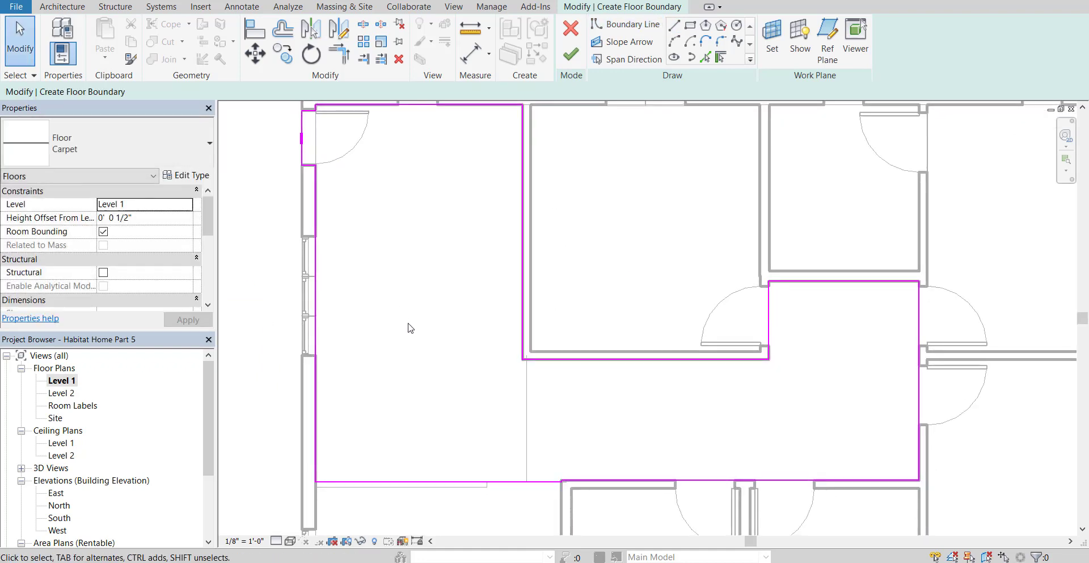
Step: Duplicate the Carpet floor type under the name Hardwood
{"action": "left_click", "coordinate": [189, 177]}
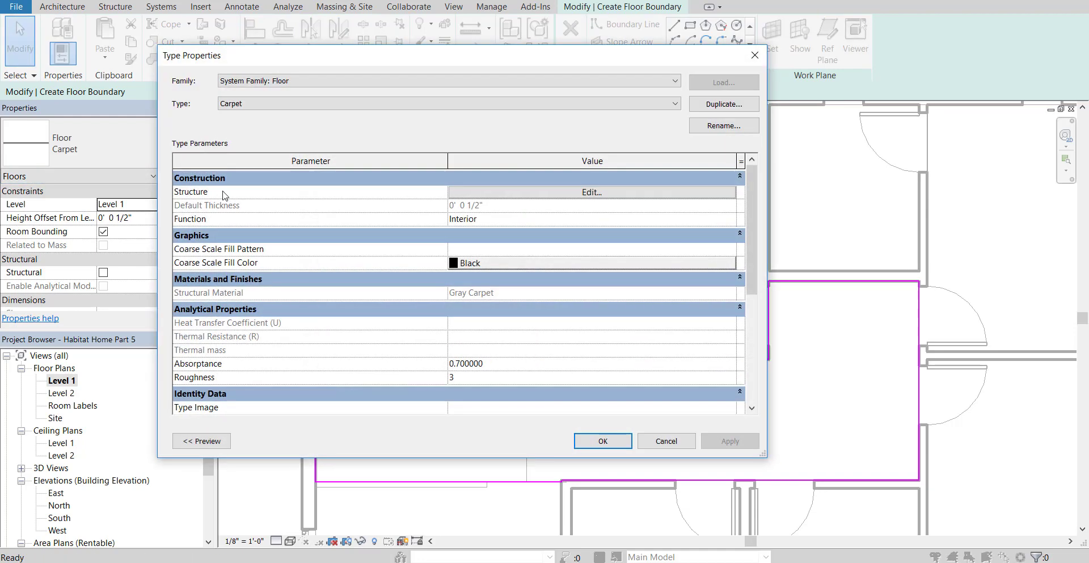
{"action": "left_click", "coordinate": [709, 106]}
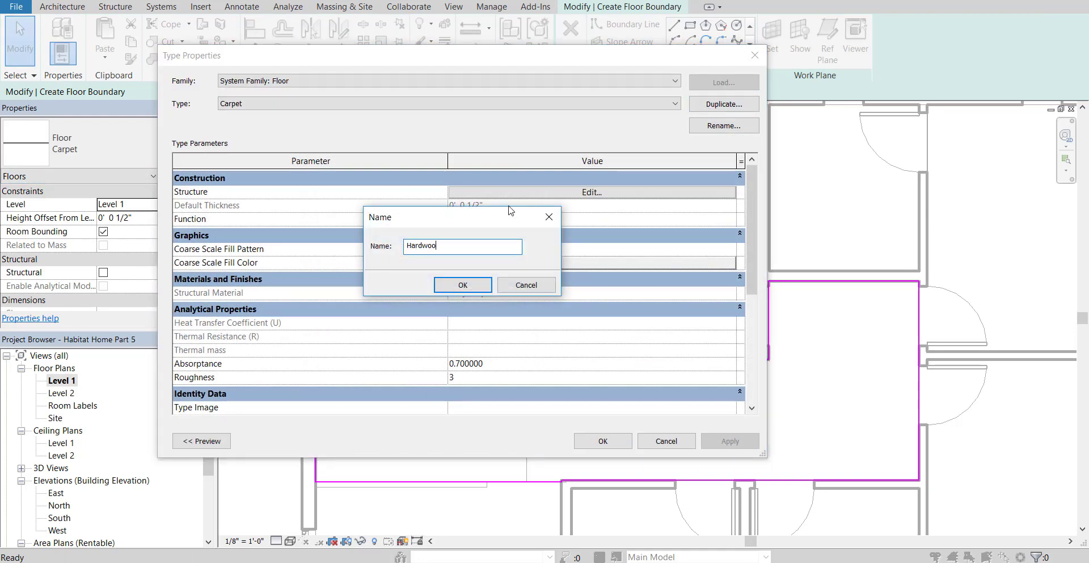
{"action": "left_click", "coordinate": [481, 287]}
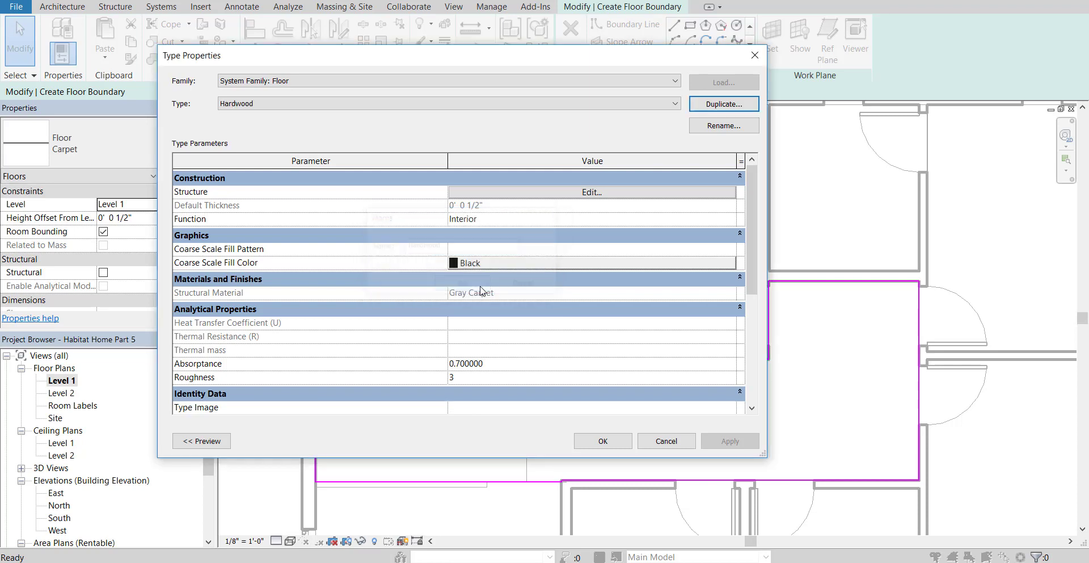
Step: Create a new material named Hardwood from the Hardwood type's structure layer and open the material's appearance settings
{"action": "left_click", "coordinate": [612, 193]}
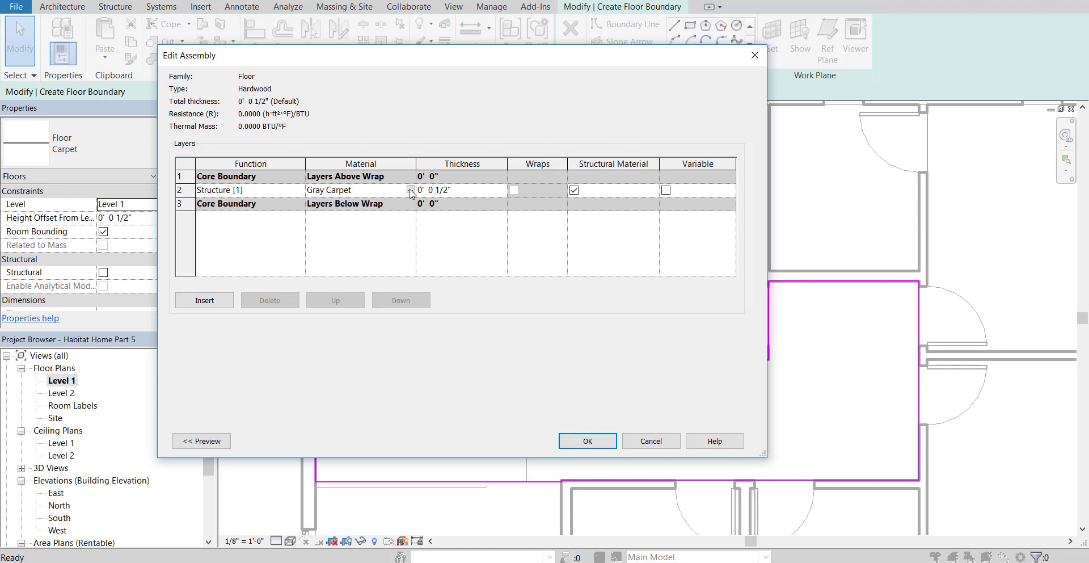
{"action": "left_click", "coordinate": [410, 190]}
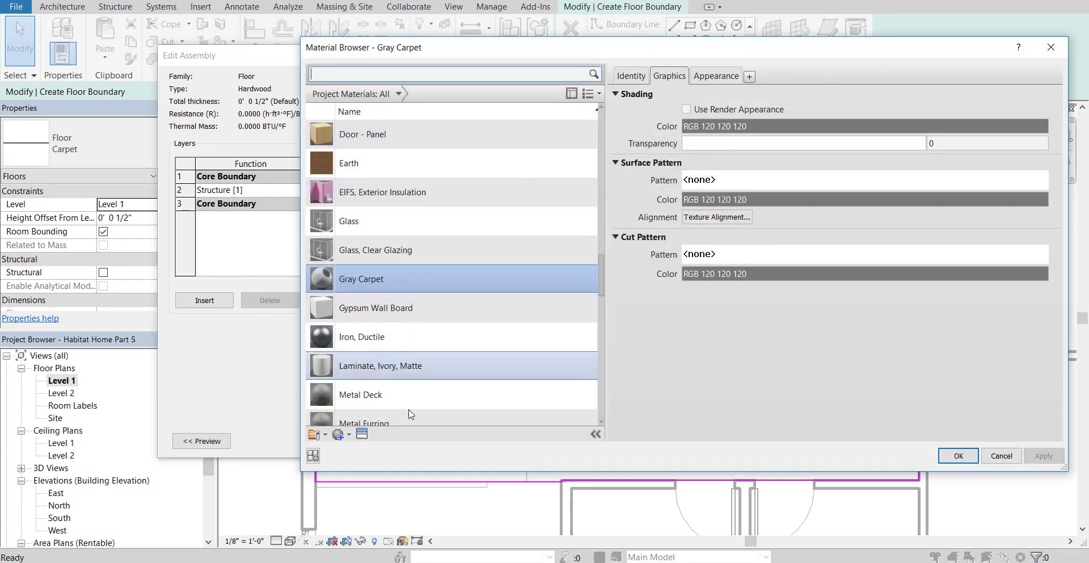
{"action": "left_click", "coordinate": [347, 436]}
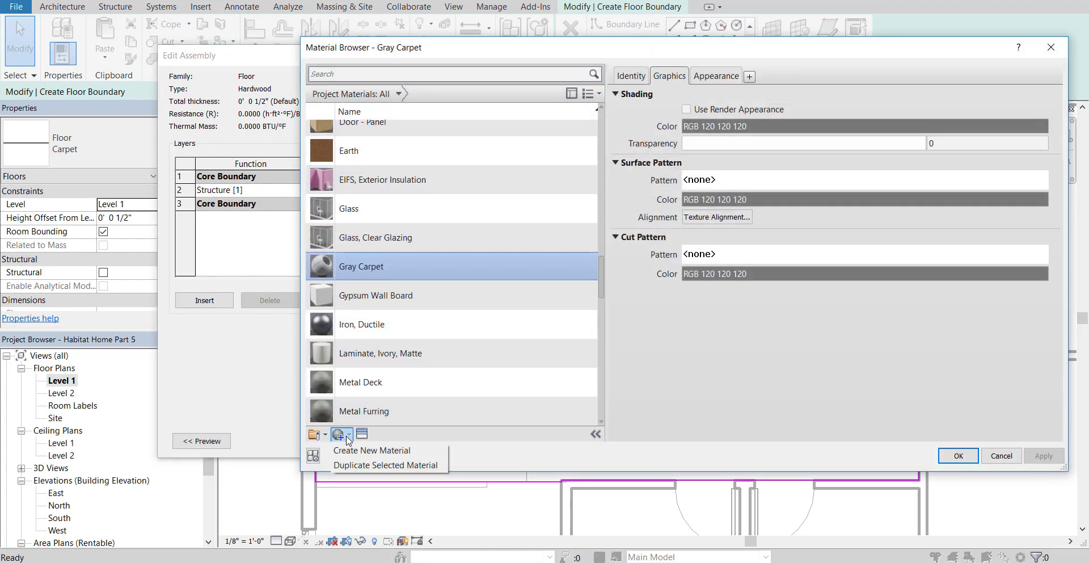
{"action": "left_click", "coordinate": [375, 450]}
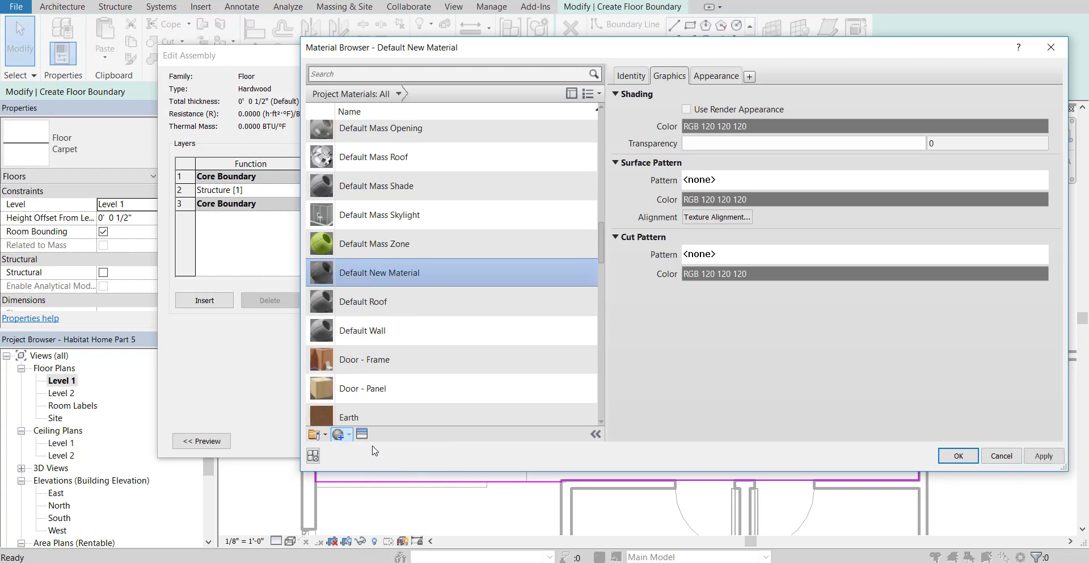
{"action": "left_click", "coordinate": [632, 79]}
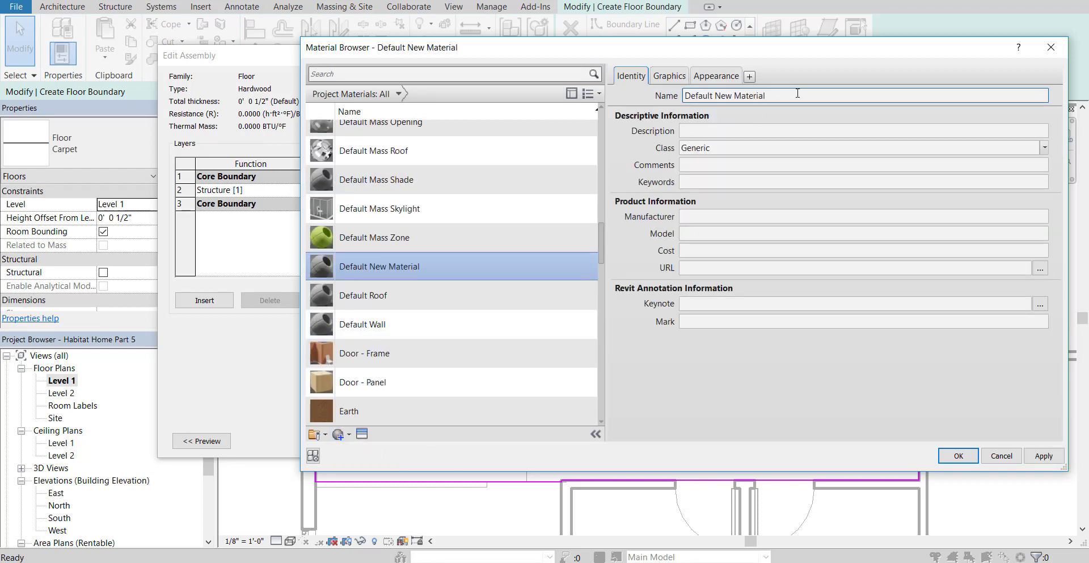
{"action": "left_click_drag", "start_coordinate": [798, 94], "coordinate": [824, 100]}
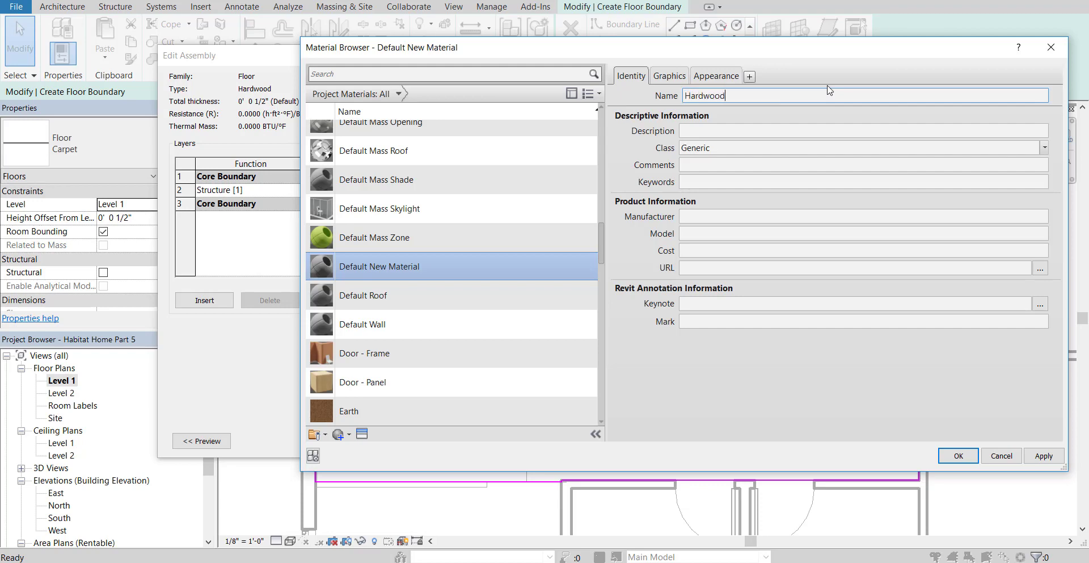
{"action": "left_click", "coordinate": [717, 77]}
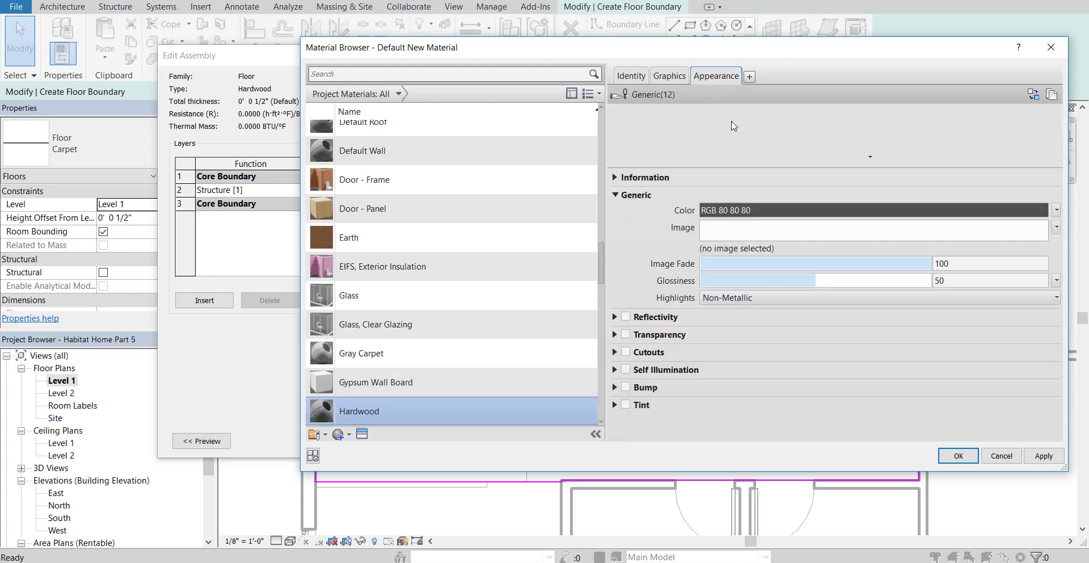
Step: Assign the wood floor.jpg image to the Hardwood material's appearance and accept the material for the structure layer
{"action": "left_click", "coordinate": [718, 234]}
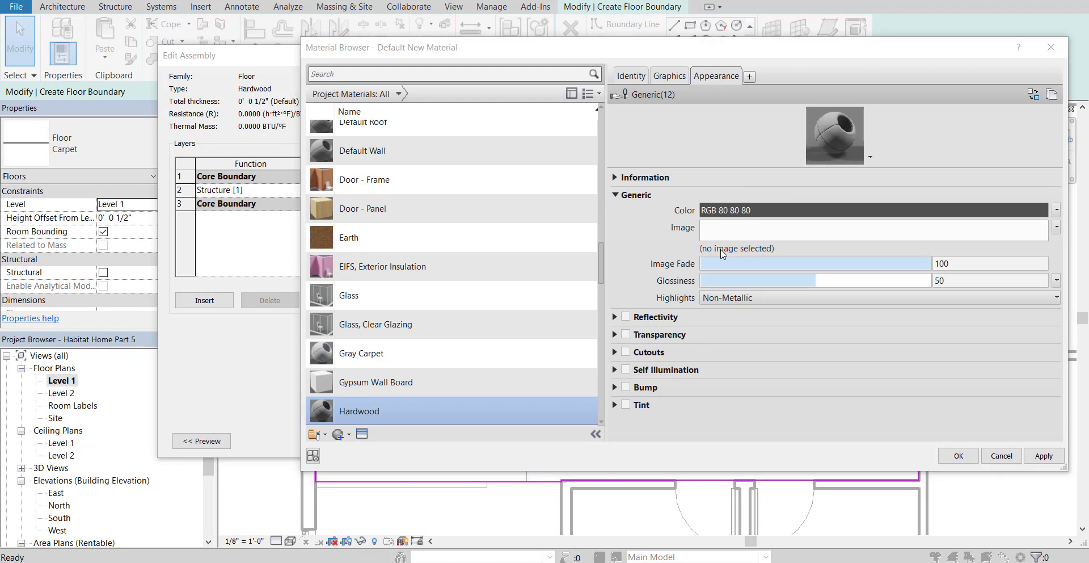
{"action": "double_click", "coordinate": [285, 155]}
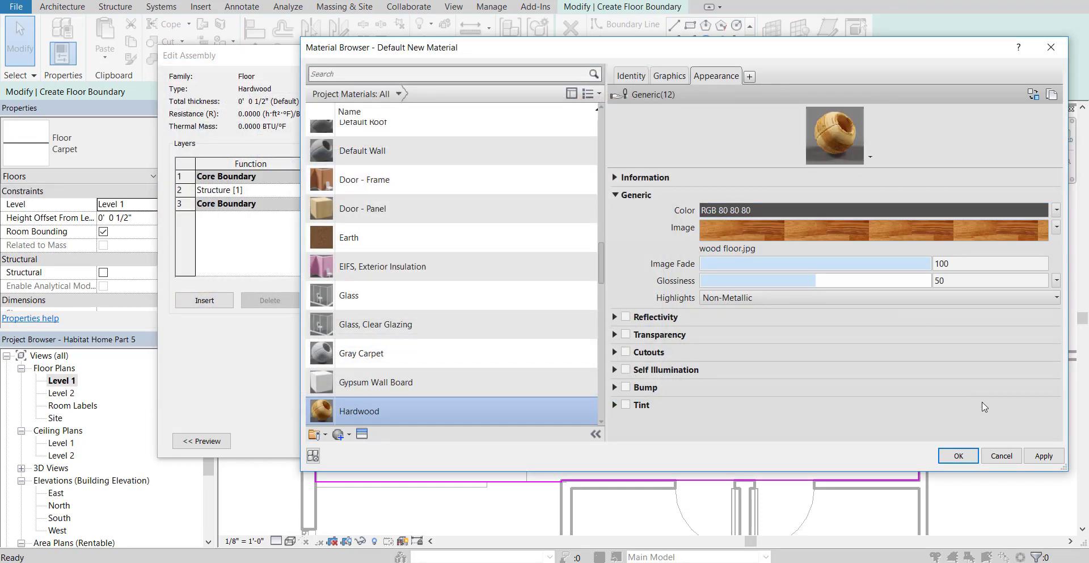
{"action": "left_click", "coordinate": [971, 460]}
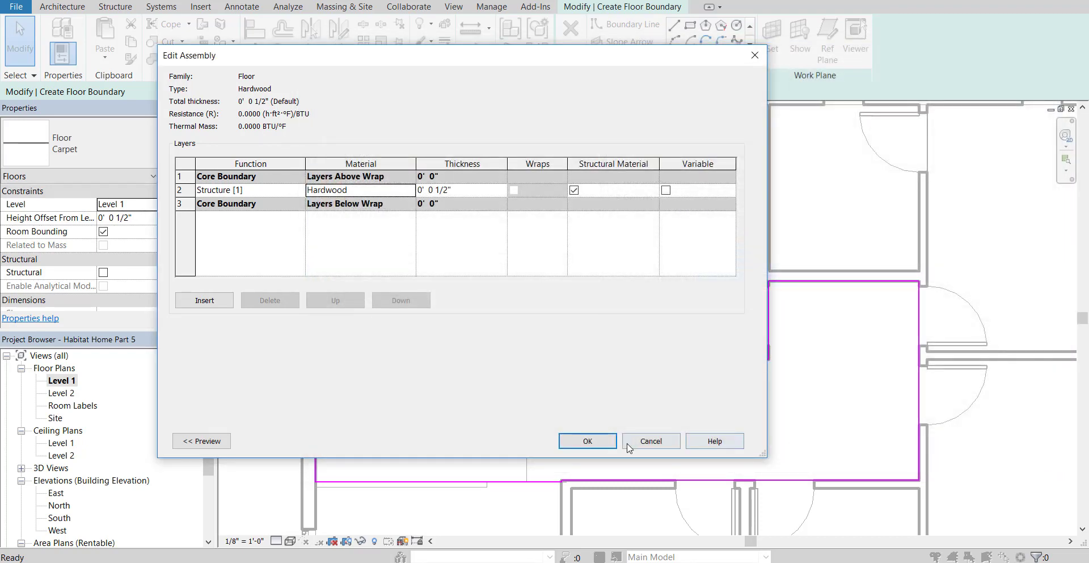
Step: Accept the Hardwood floor type's layer and type settings, and finish the living area and hallway floor boundary
{"action": "left_click", "coordinate": [595, 441]}
{"action": "left_click", "coordinate": [603, 442]}
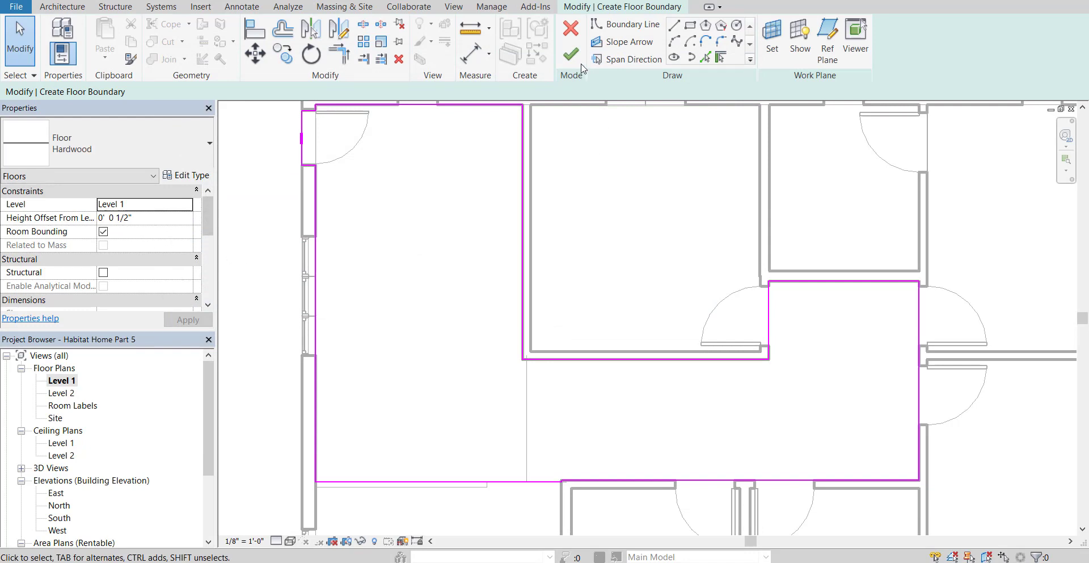
{"action": "left_click", "coordinate": [571, 55]}
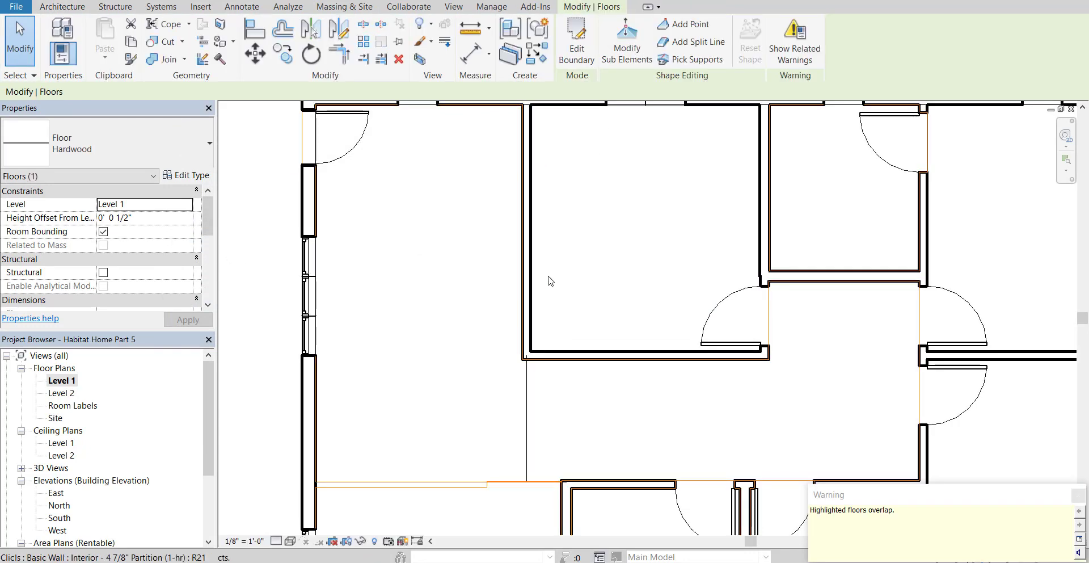
{"action": "middle_click_drag", "start_coordinate": [655, 454], "coordinate": [587, 375]}
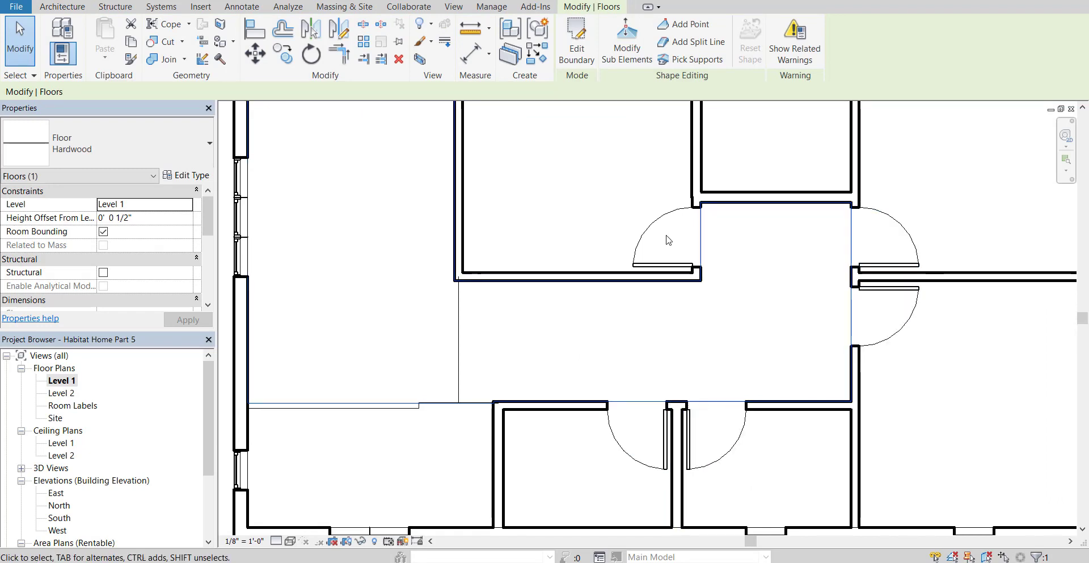
Step: Open the default 3D view and examine the wood plank texture on the living area floor up close
{"action": "left_click", "coordinate": [454, 6]}
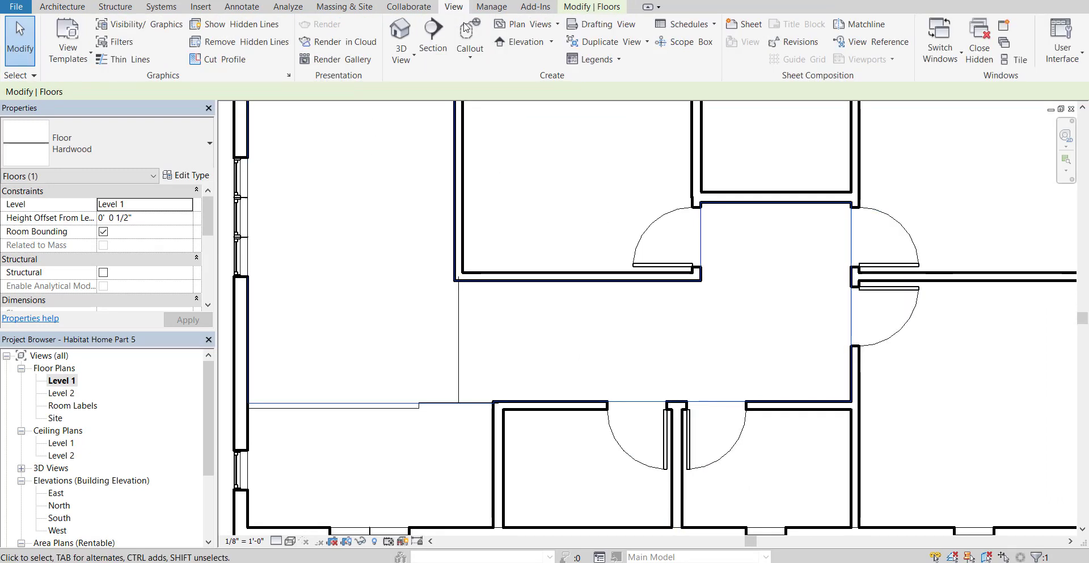
{"action": "left_click", "coordinate": [407, 35]}
{"action": "middle_click_drag", "start_coordinate": [672, 308], "coordinate": [629, 233], "text": "shift"}
{"action": "scroll", "coordinate": [450, 282], "scroll_direction": "up", "scroll_amount": 8}
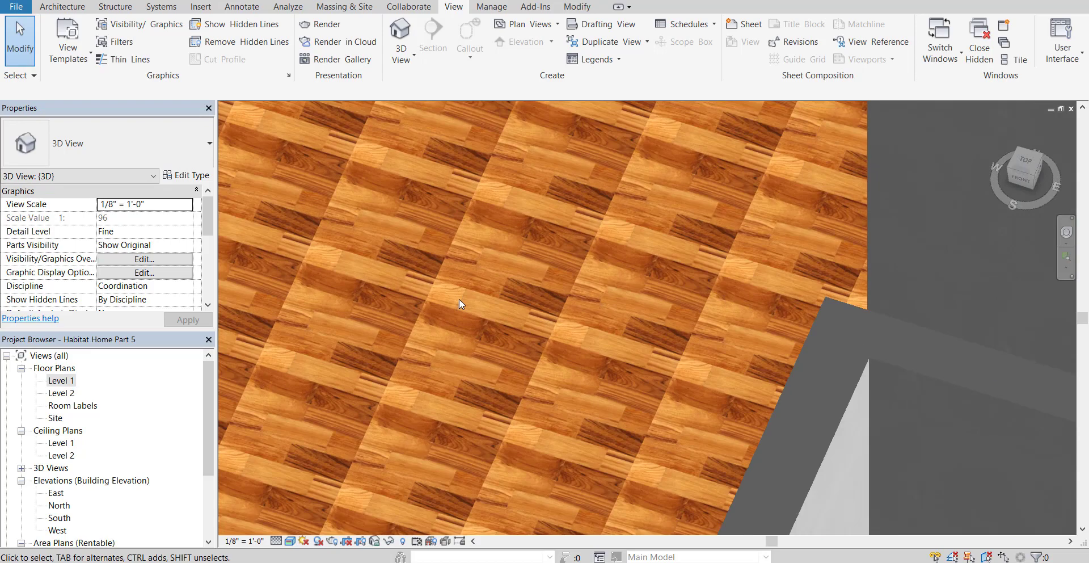
{"action": "scroll", "coordinate": [458, 299], "scroll_direction": "up", "scroll_amount": 3}
{"action": "middle_click_drag", "start_coordinate": [465, 299], "coordinate": [560, 285]}
{"action": "scroll", "coordinate": [546, 264], "scroll_direction": "up", "scroll_amount": 3}
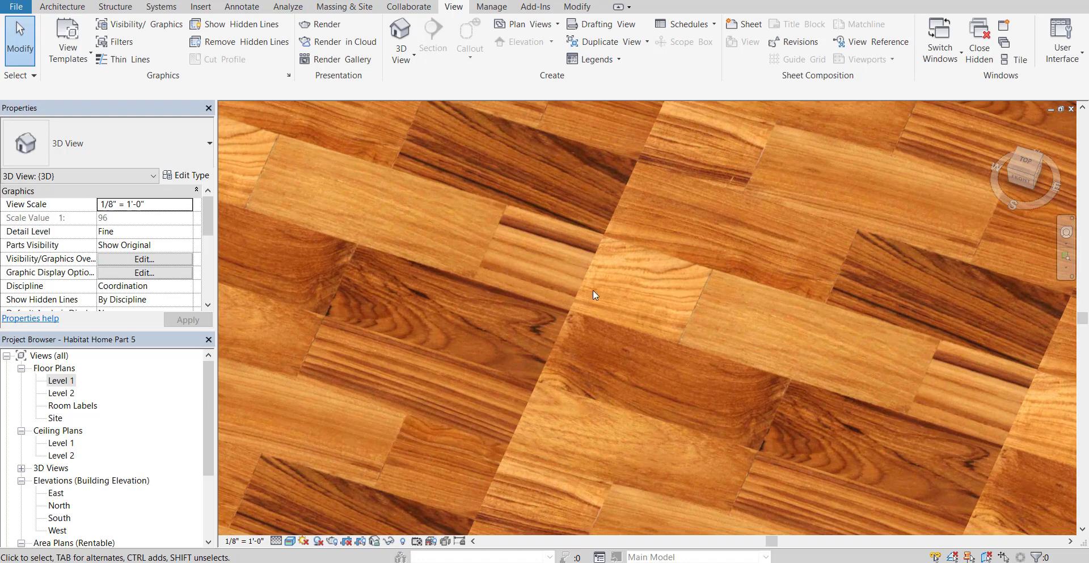
{"action": "middle_click_drag", "start_coordinate": [593, 289], "coordinate": [852, 354]}
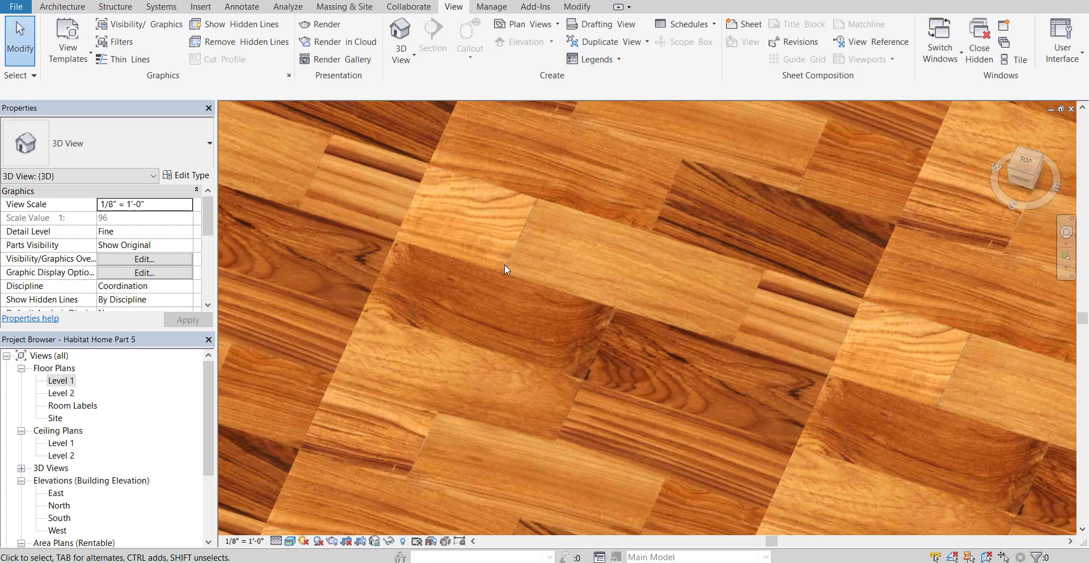
Step: Examine the hardwood and carpet floors across the whole house in the 3D view
{"action": "scroll", "coordinate": [522, 300], "scroll_direction": "down", "scroll_amount": 2}
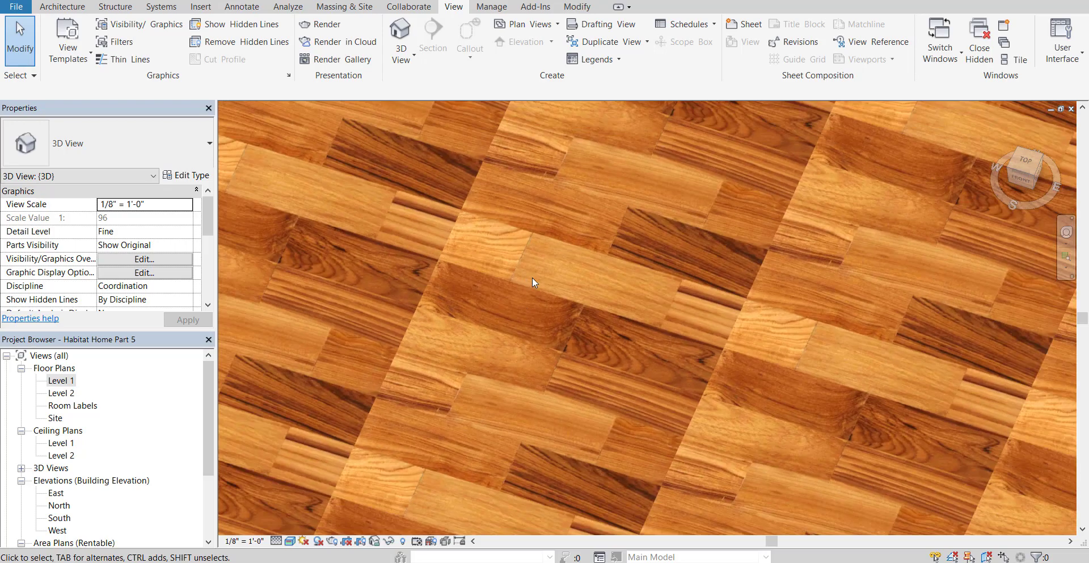
{"action": "scroll", "coordinate": [538, 301], "scroll_direction": "down", "scroll_amount": 5}
{"action": "scroll", "coordinate": [674, 411], "scroll_direction": "down", "scroll_amount": 3}
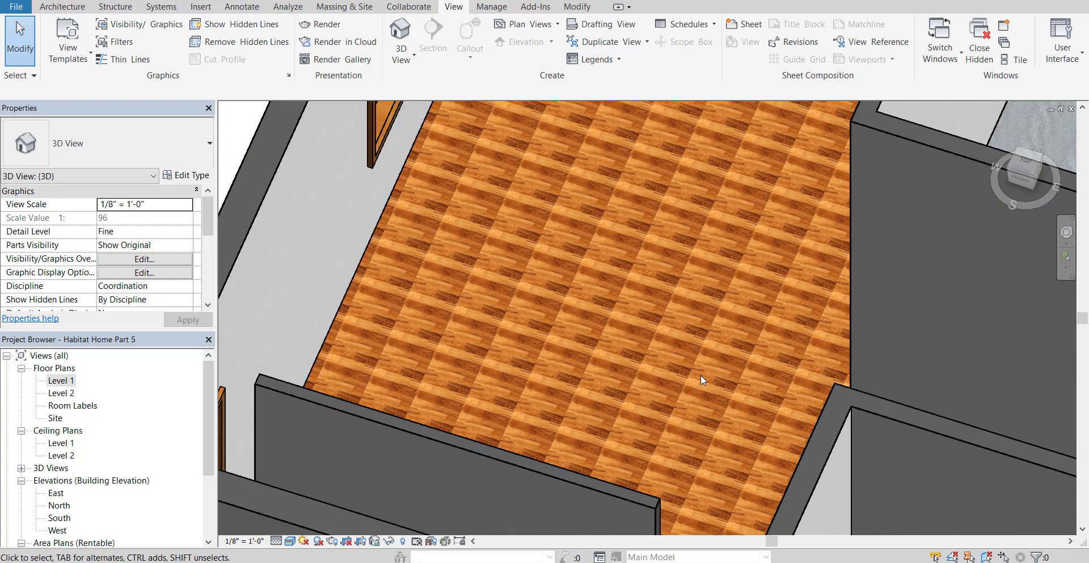
{"action": "scroll", "coordinate": [704, 374], "scroll_direction": "down", "scroll_amount": 2}
{"action": "scroll", "coordinate": [716, 390], "scroll_direction": "up", "scroll_amount": 2}
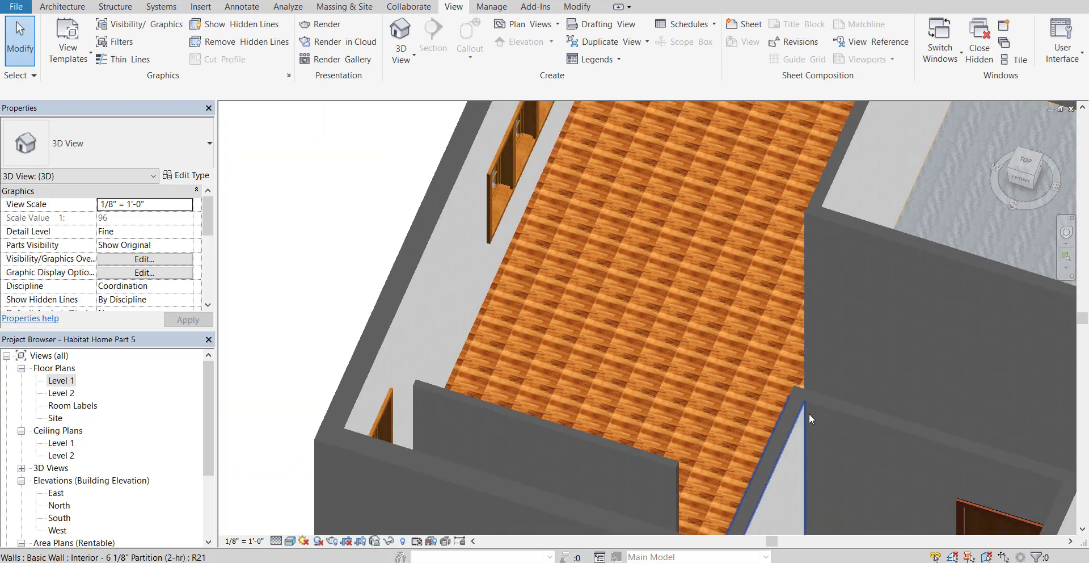
{"action": "middle_click_drag", "start_coordinate": [809, 413], "coordinate": [581, 311]}
{"action": "scroll", "coordinate": [632, 359], "scroll_direction": "down", "scroll_amount": 3}
{"action": "mouse_move", "coordinate": [632, 358]}
{"action": "middle_mouse_down", "text": "shift"}
{"action": "mouse_move", "coordinate": [630, 387]}
{"action": "mouse_move", "coordinate": [651, 397]}
{"action": "mouse_move", "coordinate": [617, 355]}
{"action": "middle_mouse_up", "text": "shift"}
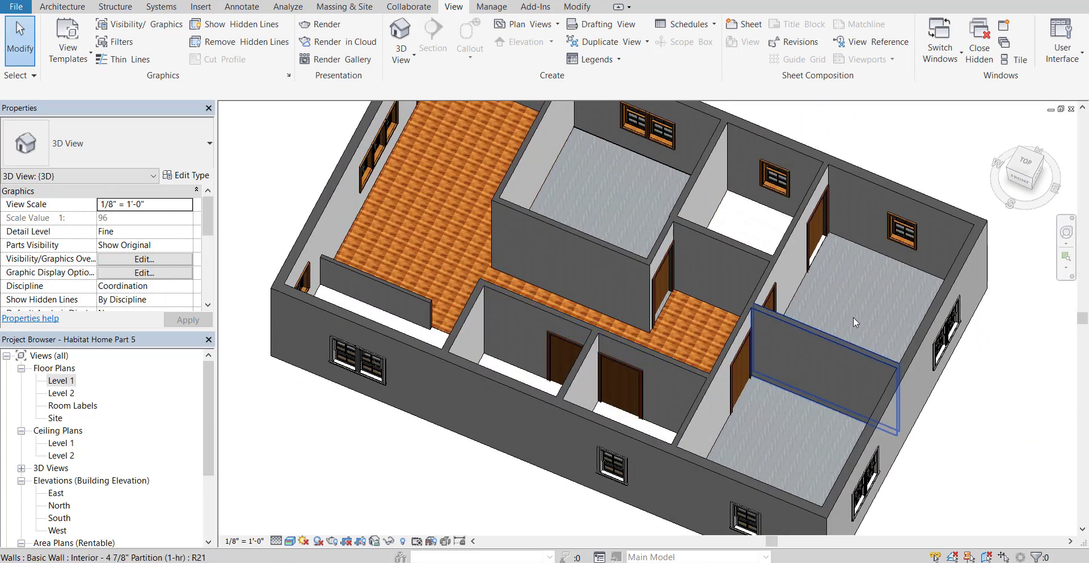